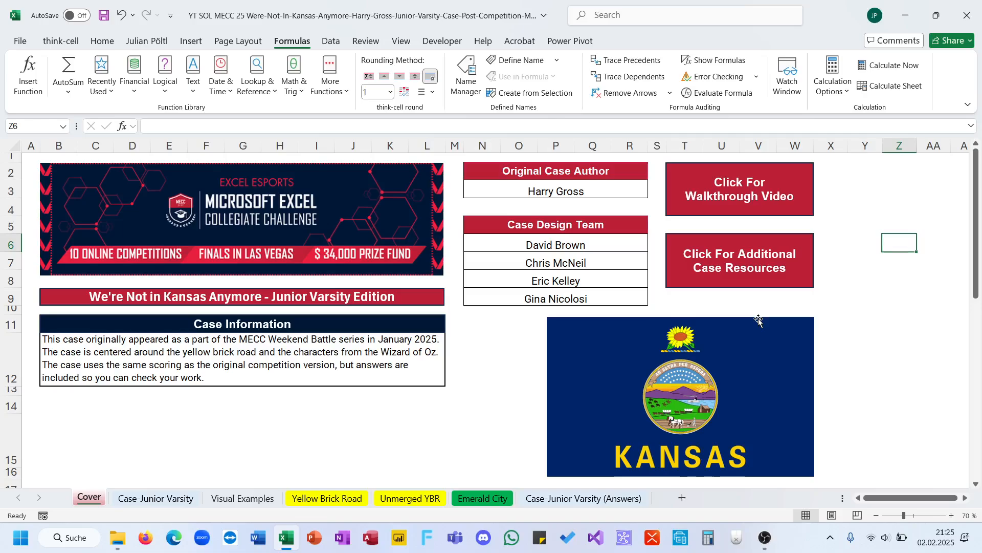
{"action": "left_click", "coordinate": [538, 195]}
{"action": "left_click", "coordinate": [533, 207]}
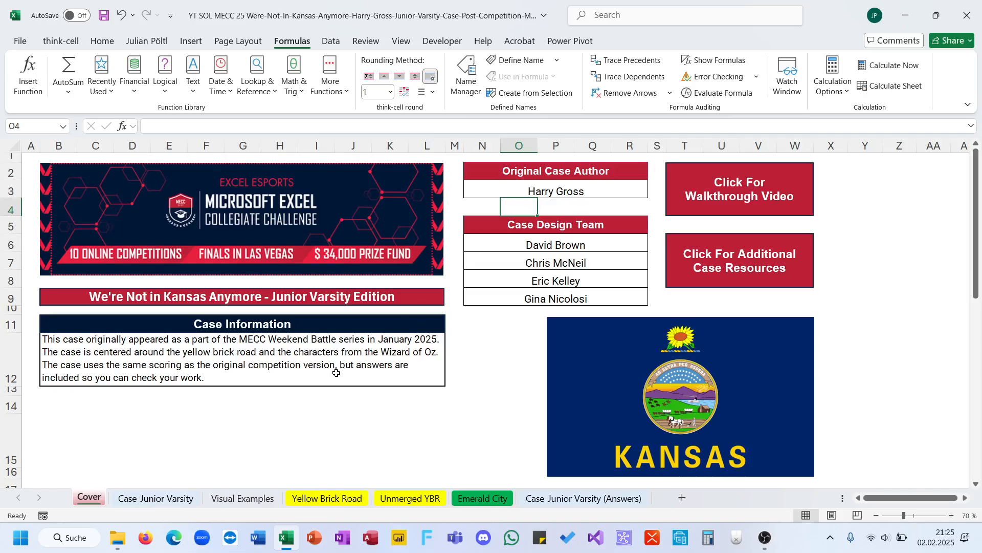
Define the name YBR for the whole brick grid A1:Y28 on the Yellow Brick Road sheet
{"action": "left_click", "coordinate": [315, 498]}
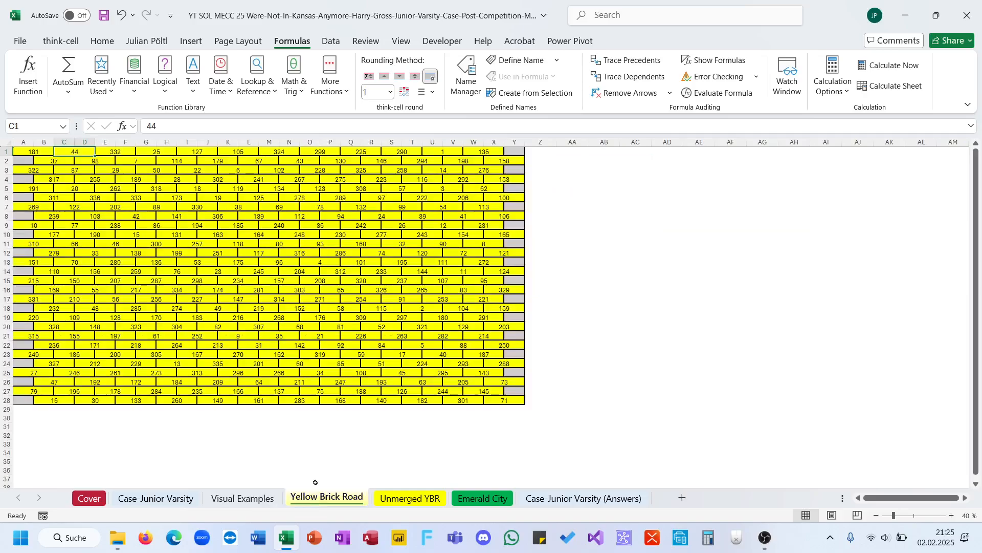
{"action": "left_click_drag", "start_coordinate": [509, 399], "coordinate": [23, 151]}
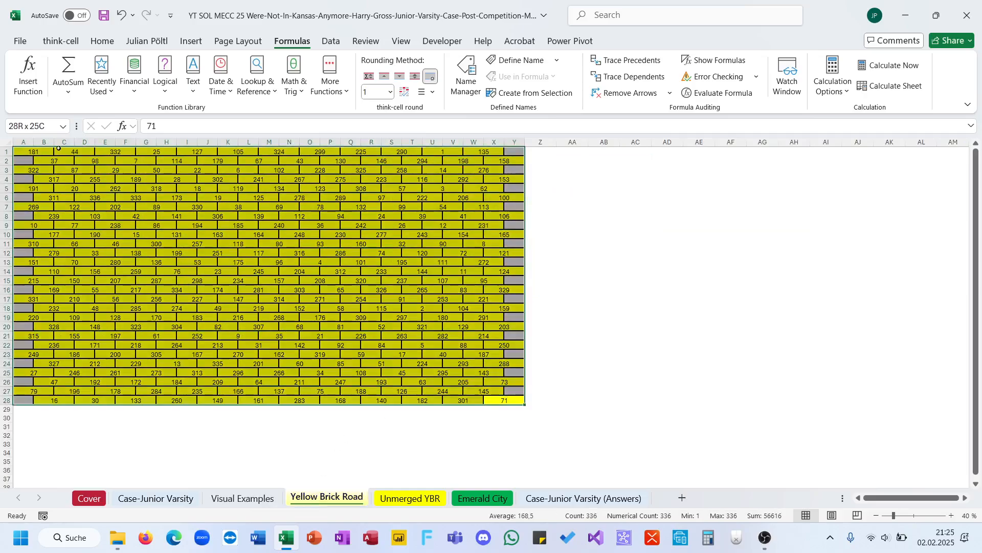
{"action": "left_click", "coordinate": [24, 125]}
{"action": "type", "text": "YBR"}
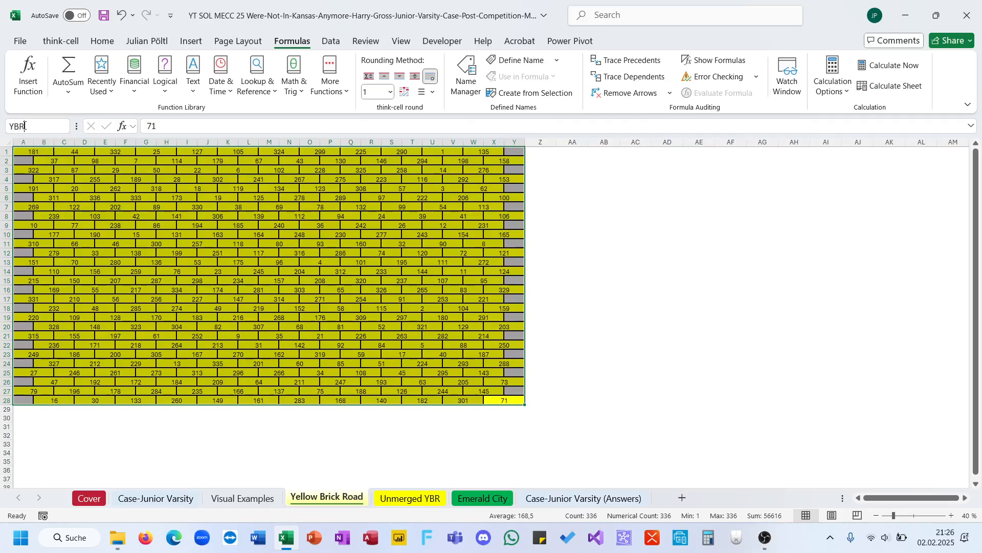
{"action": "key", "text": "Return"}
Define the name UYBR for the whole brick grid A1:Y28 on the Unmerged YBR sheet
{"action": "left_click", "coordinate": [409, 497]}
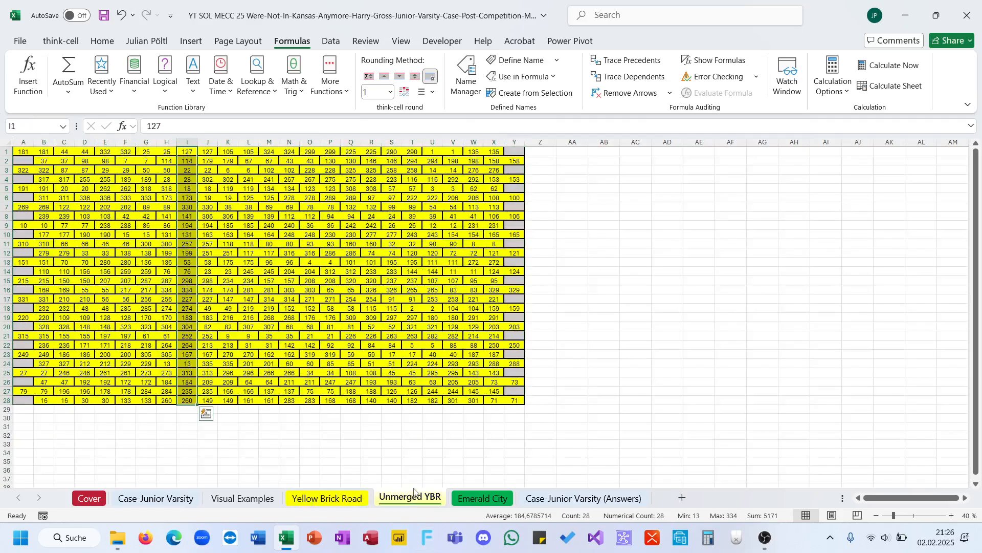
{"action": "left_click", "coordinate": [508, 400]}
{"action": "left_click_drag", "start_coordinate": [508, 400], "coordinate": [22, 152]}
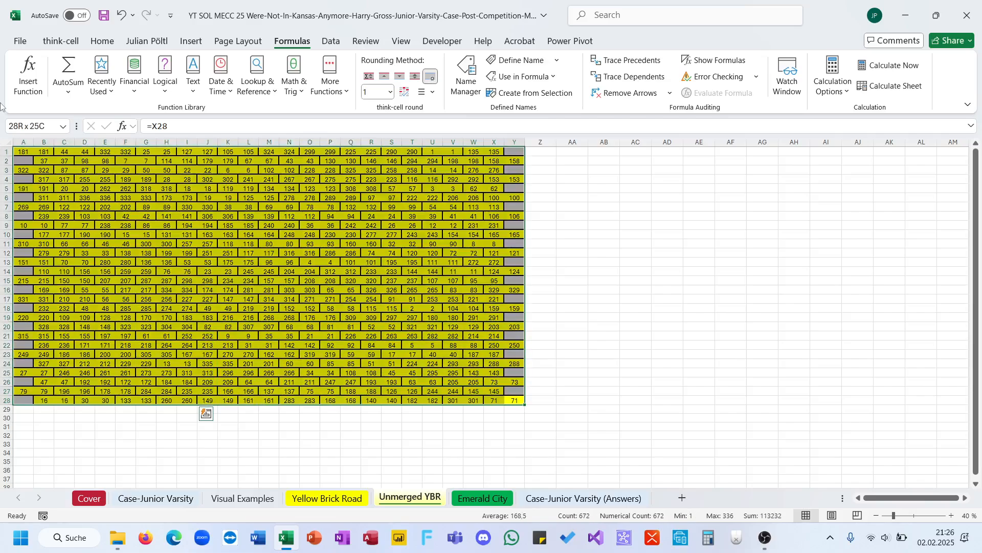
{"action": "left_click", "coordinate": [23, 123]}
{"action": "type", "text": "UYBR#"}
{"action": "key", "text": "BackSpace"}
{"action": "key", "text": "Return"}
{"action": "left_click", "coordinate": [603, 358]}
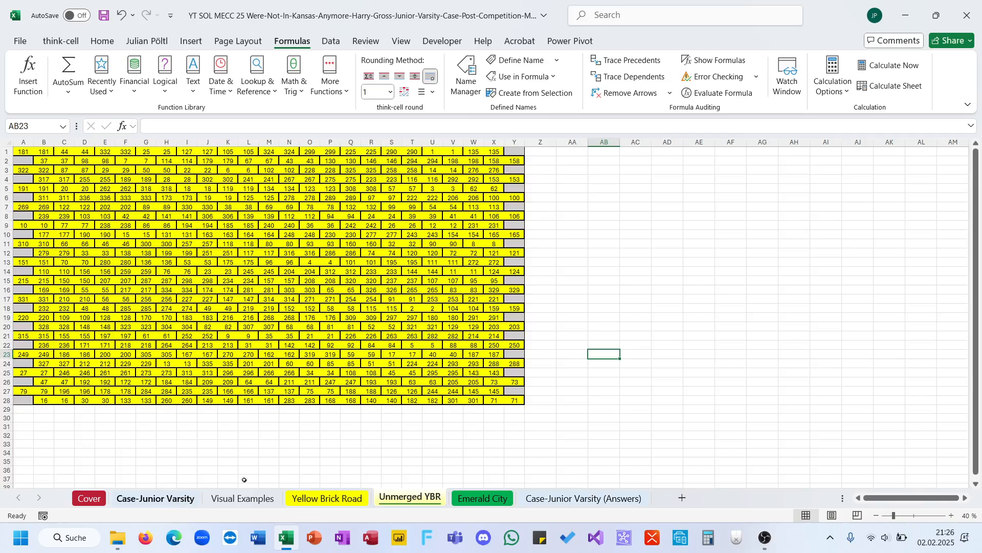
On the Case-Junior Varsity sheet, enter =SUM(CHOOSEROWS(YBR;G51)) in E51 and fill it down through the Level 1 answers to E70
{"action": "left_click", "coordinate": [140, 499]}
{"action": "scroll", "coordinate": [236, 388], "scroll_direction": "down", "scroll_amount": 10}
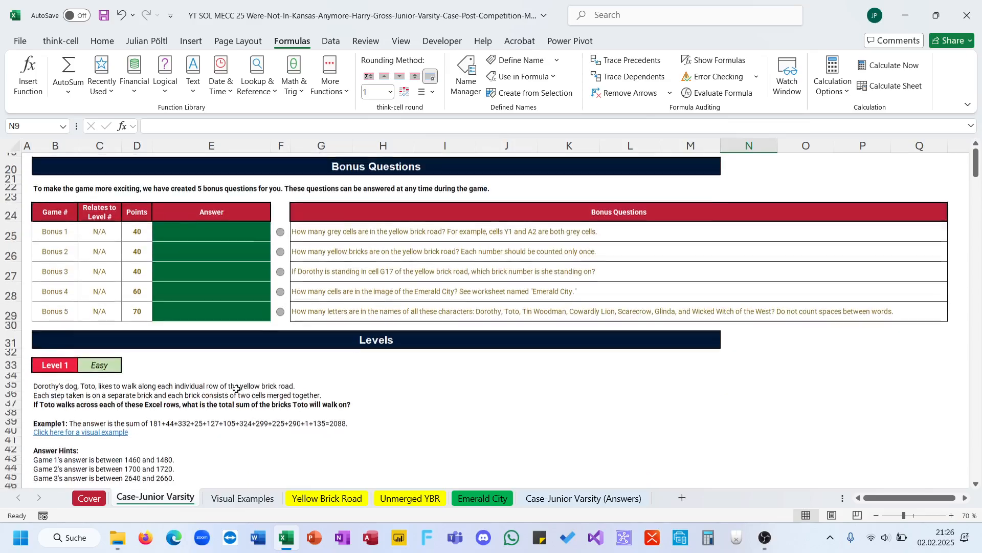
{"action": "left_click", "coordinate": [208, 343]}
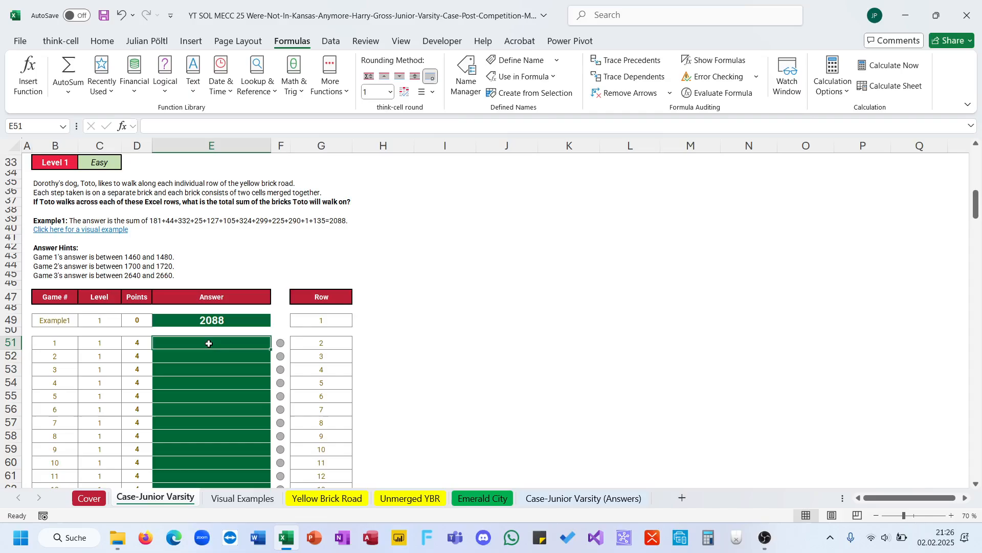
{"action": "type", "text": "=sum"}
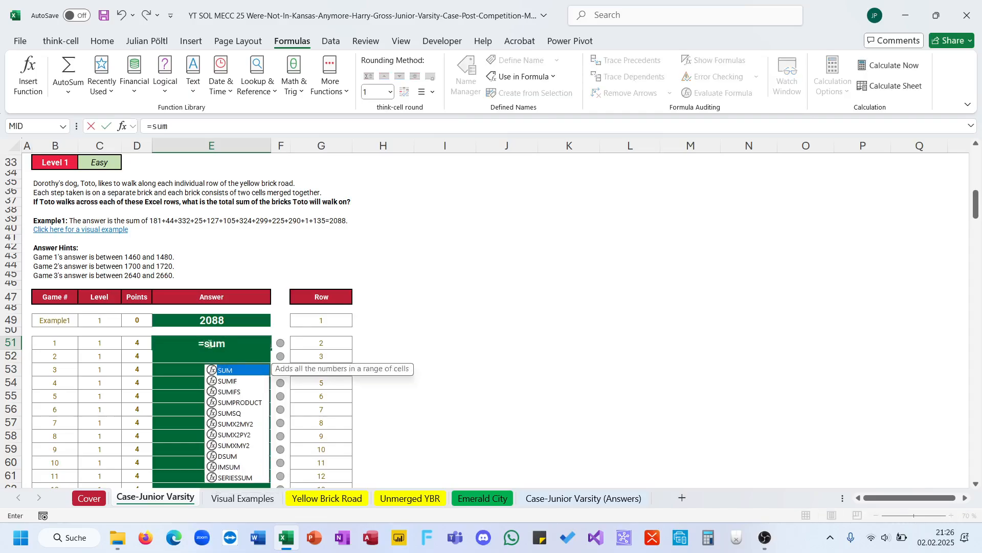
{"action": "key", "text": "Tab"}
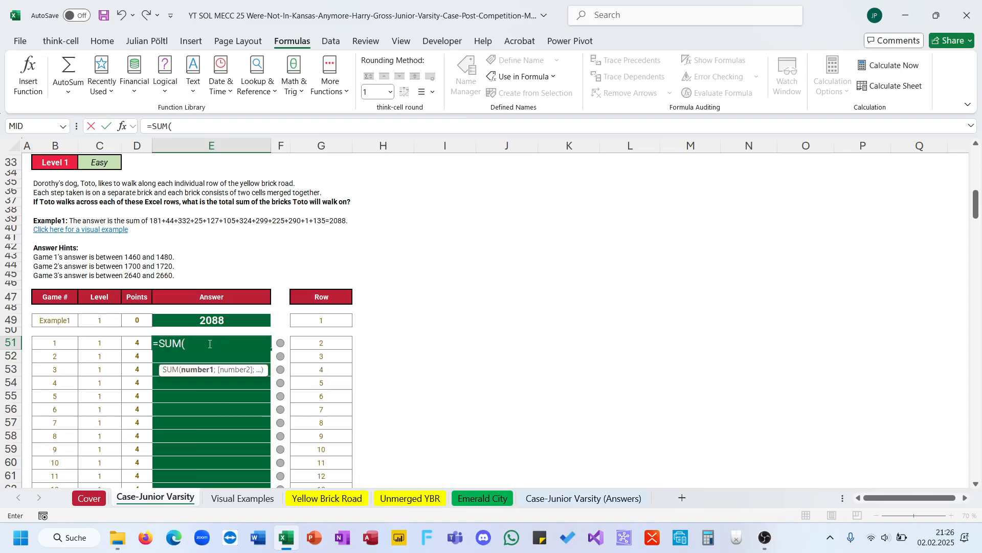
{"action": "type", "text": "choo"}
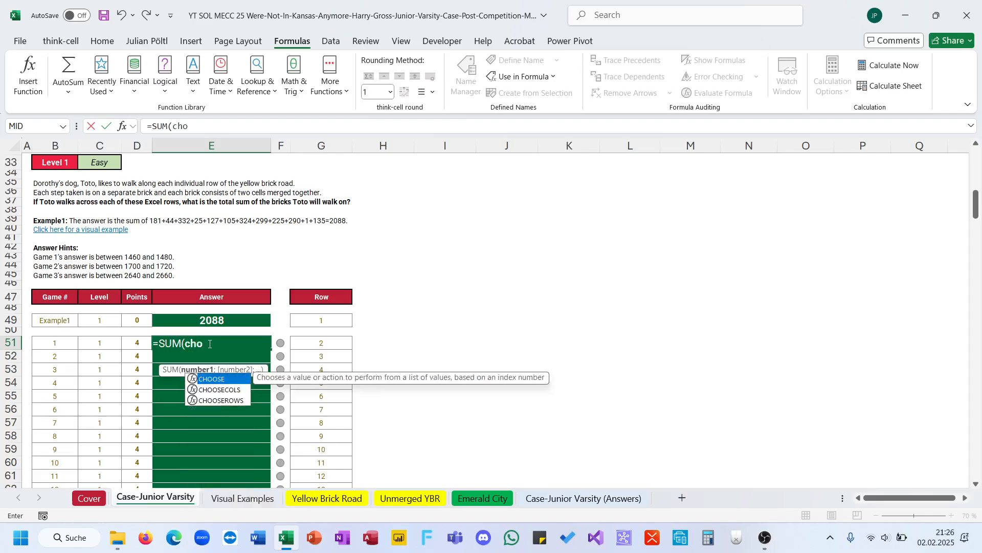
{"action": "key", "text": "Down"}
{"action": "key", "text": "Down"}
{"action": "key", "text": "Tab"}
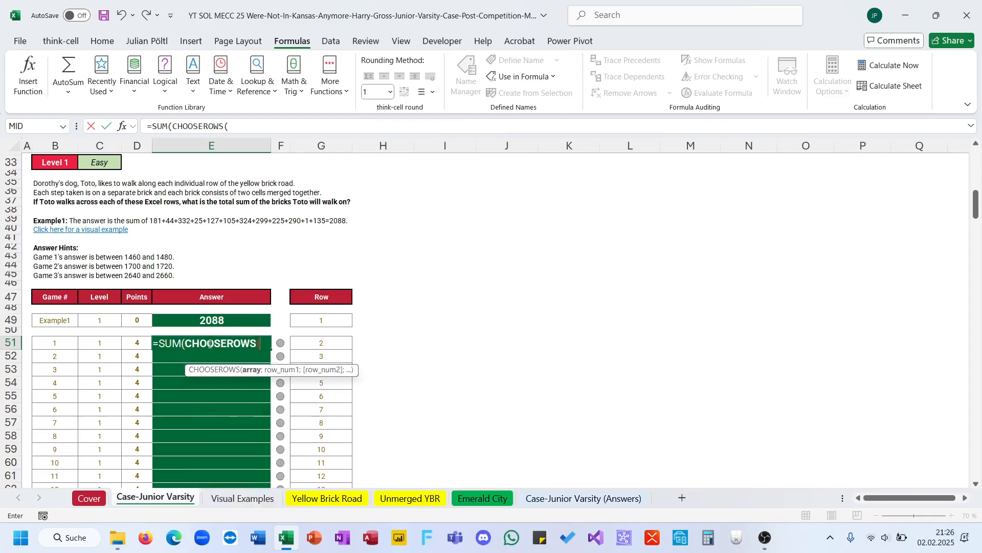
{"action": "type", "text": "YBR"}
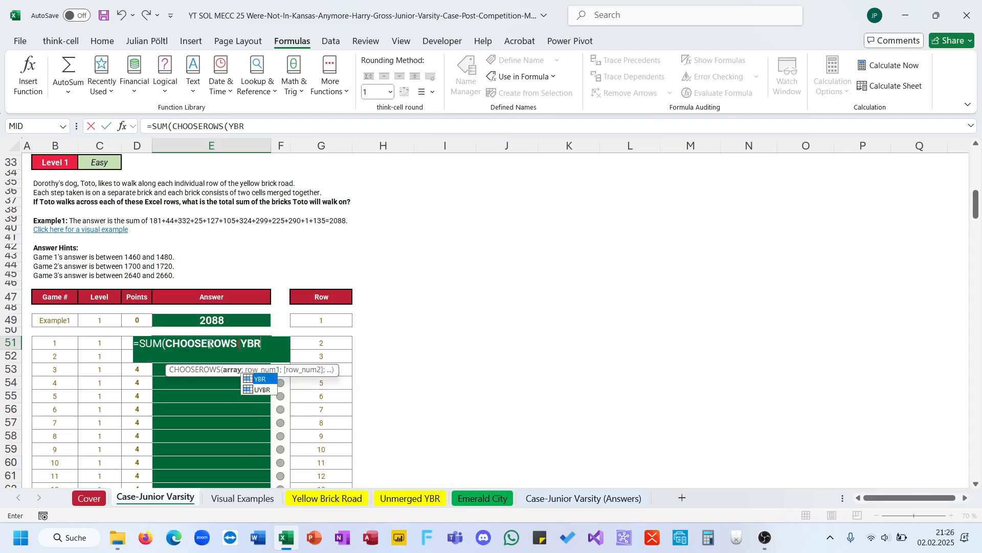
{"action": "type", "text": ","}
{"action": "key", "text": "BackSpace"}
{"action": "type", "text": ";"}
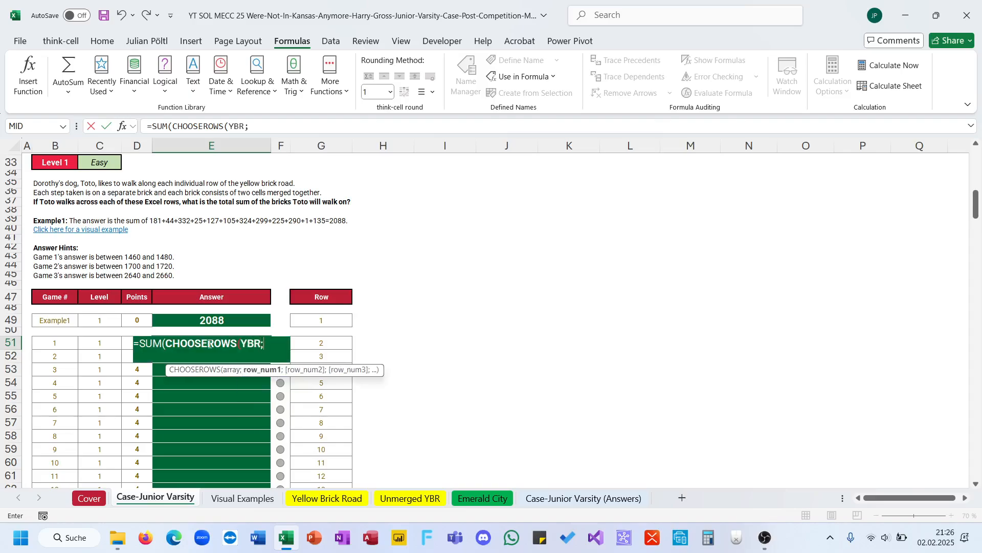
{"action": "key", "text": "Right"}
{"action": "key", "text": "Right"}
{"action": "type", "text": "))"}
{"action": "key", "text": "ctrl+Return"}
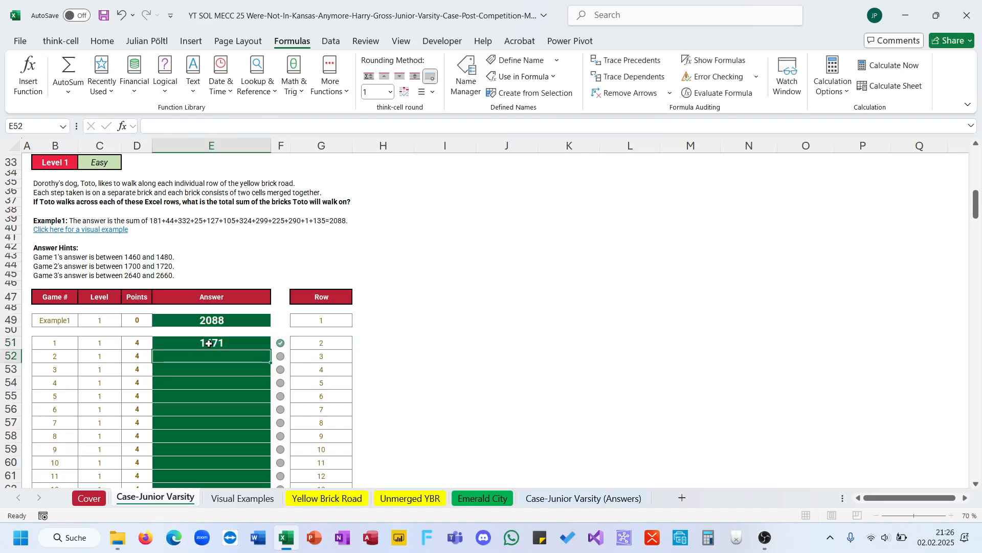
{"action": "double_click", "coordinate": [272, 351]}
Highlight the Level 2 hint cell B80 with a yellow fill
{"action": "scroll", "coordinate": [271, 351], "scroll_direction": "down", "scroll_amount": 12}
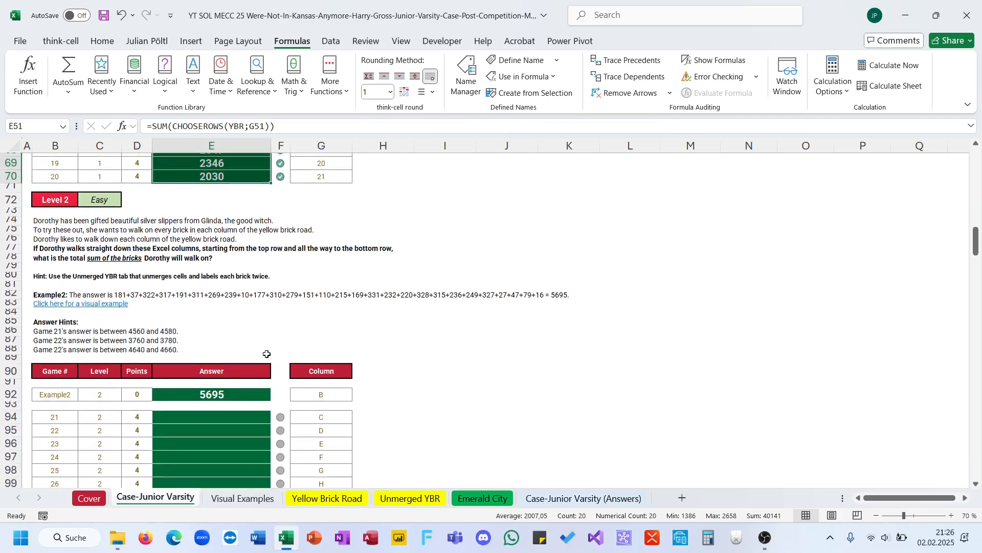
{"action": "left_click", "coordinate": [52, 277]}
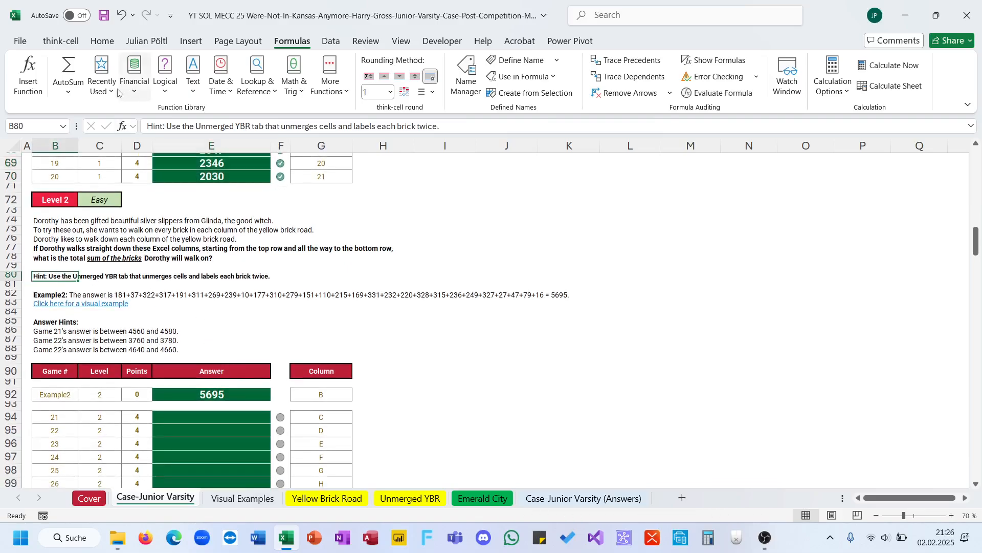
{"action": "left_click", "coordinate": [102, 42]}
{"action": "left_click", "coordinate": [177, 85]}
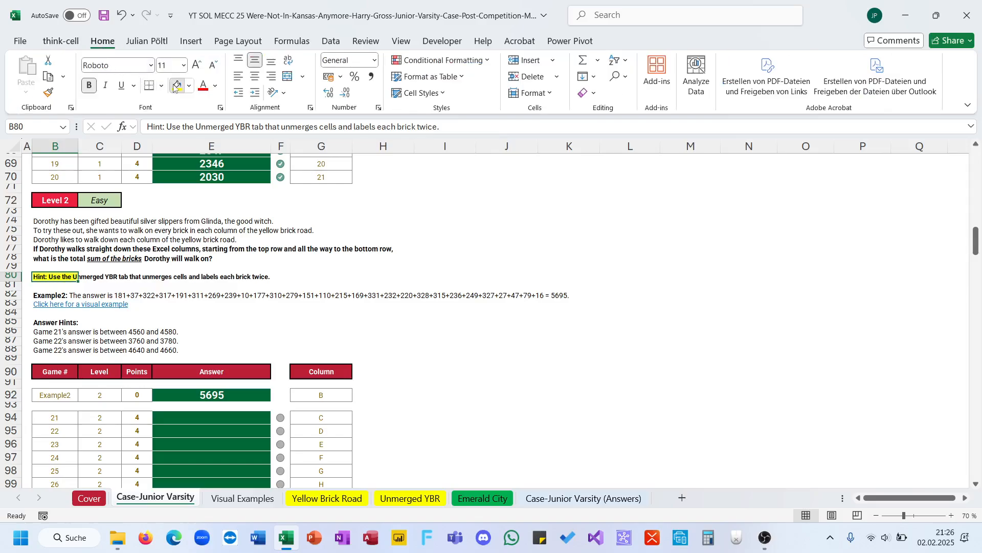
{"action": "left_click", "coordinate": [211, 313]}
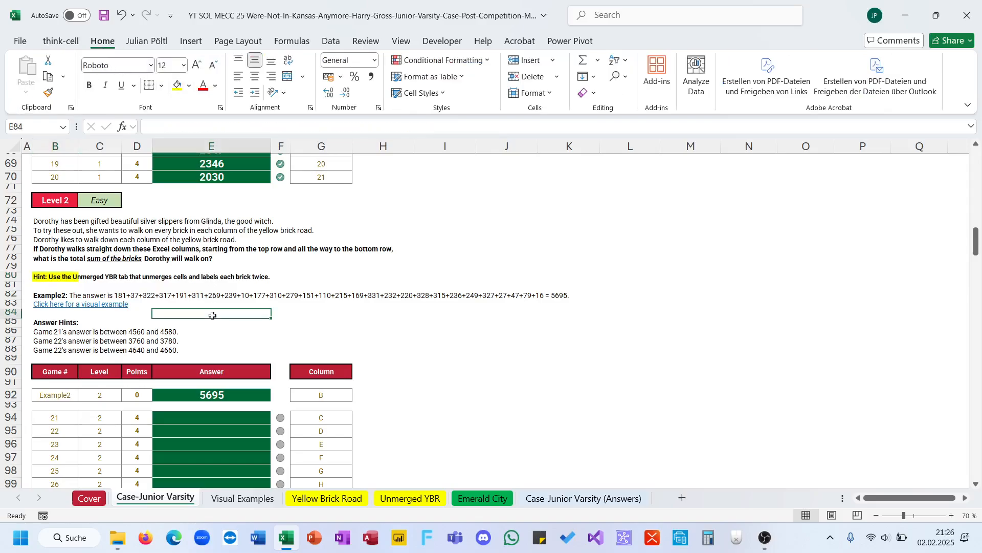
Enter =SUM(CHOOSECOLS(UYBR;COLUMN(INDIRECT(G94&1)))) in E94 as the answer to Game 21
{"action": "left_click", "coordinate": [222, 418]}
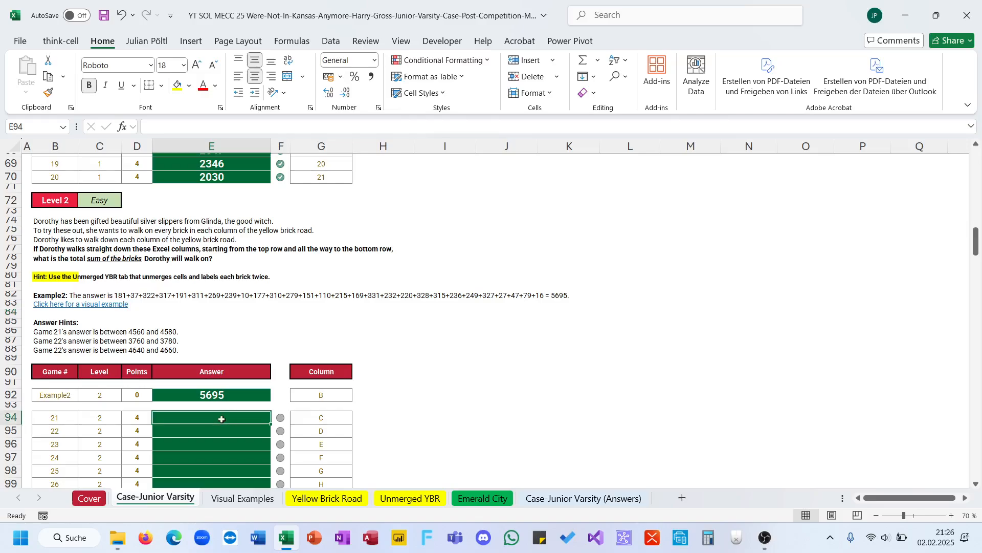
{"action": "type", "text": "=sum"}
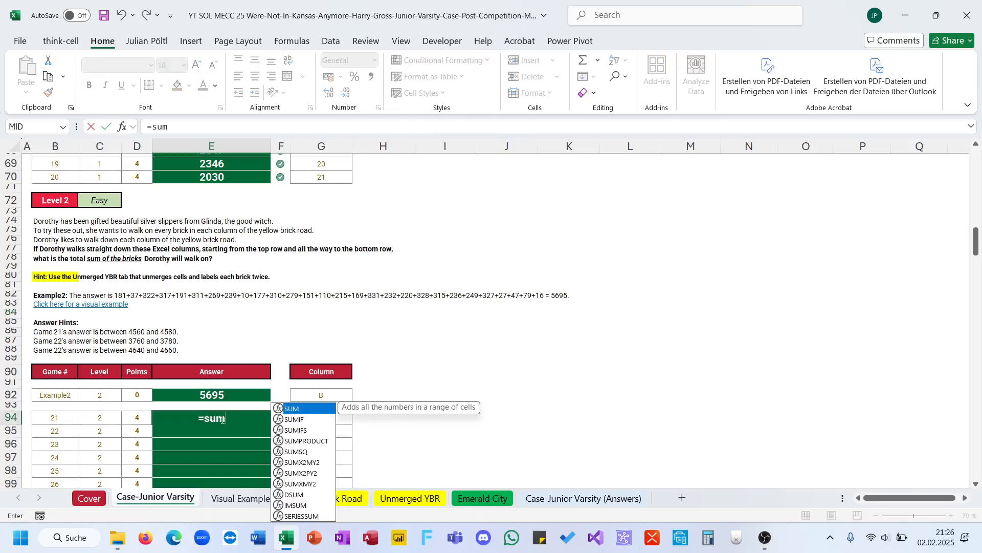
{"action": "type", "text": "(choo"}
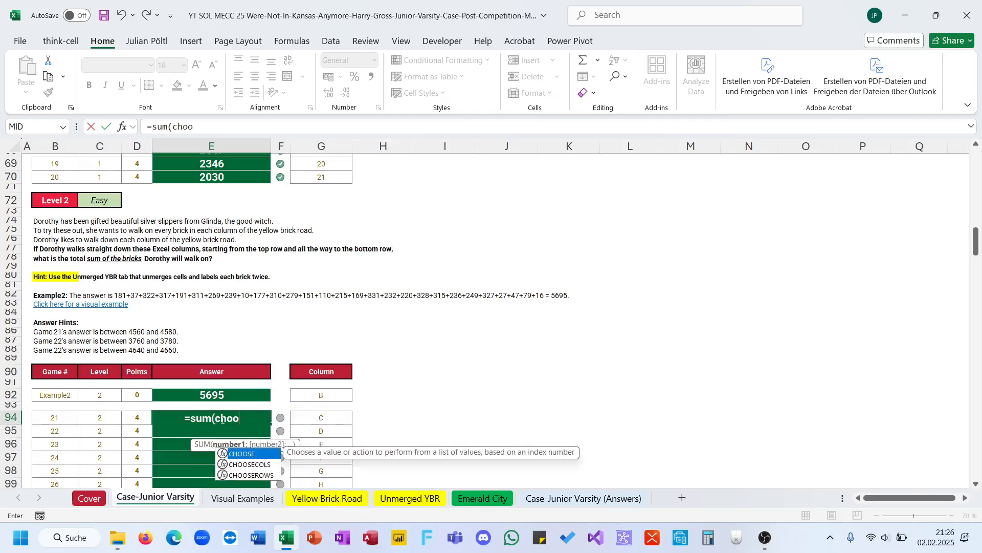
{"action": "key", "text": "Down"}
{"action": "key", "text": "Tab"}
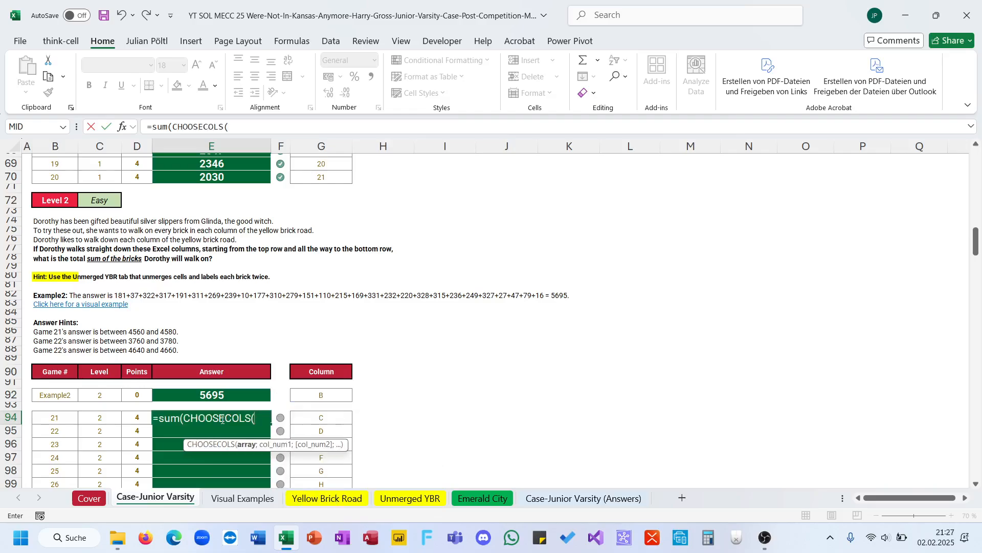
{"action": "type", "text": "UY"}
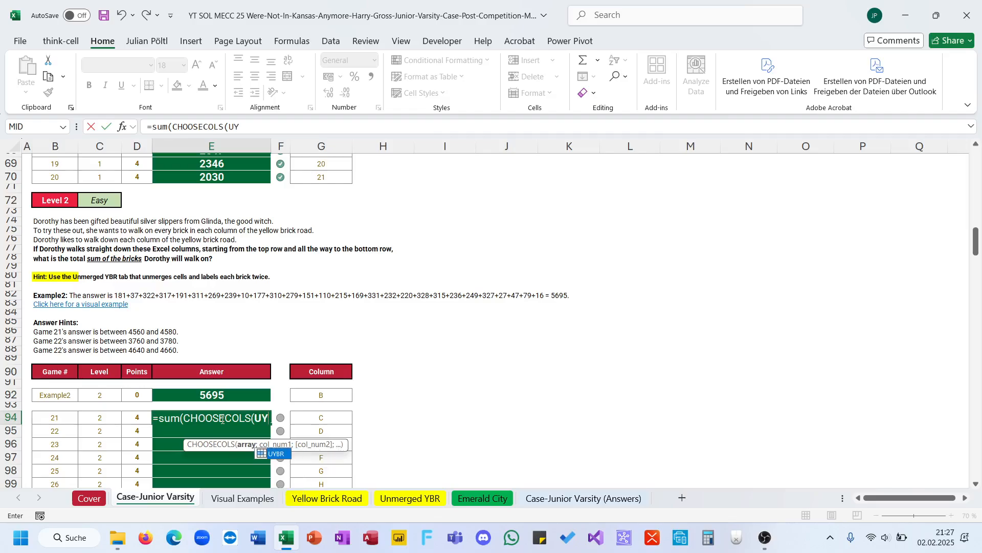
{"action": "key", "text": "Tab"}
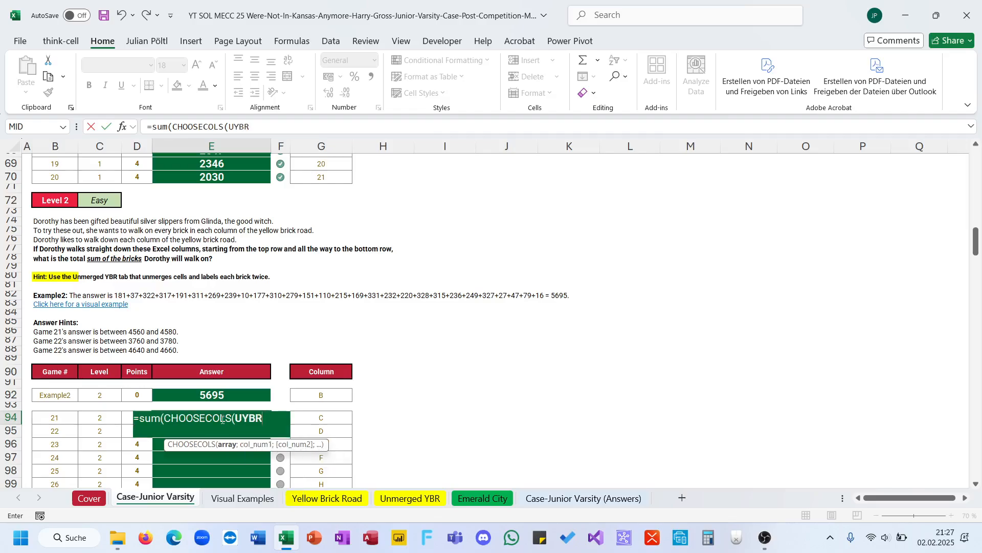
{"action": "type", "text": ";col"}
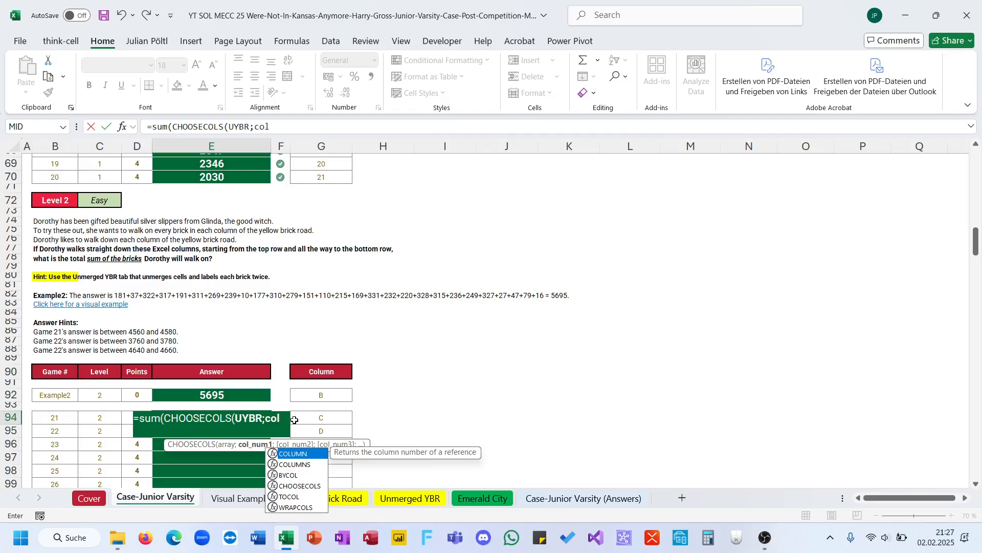
{"action": "key", "text": "Tab"}
{"action": "type", "text": "i"}
{"action": "key", "text": "BackSpace"}
{"action": "type", "text": "ind"}
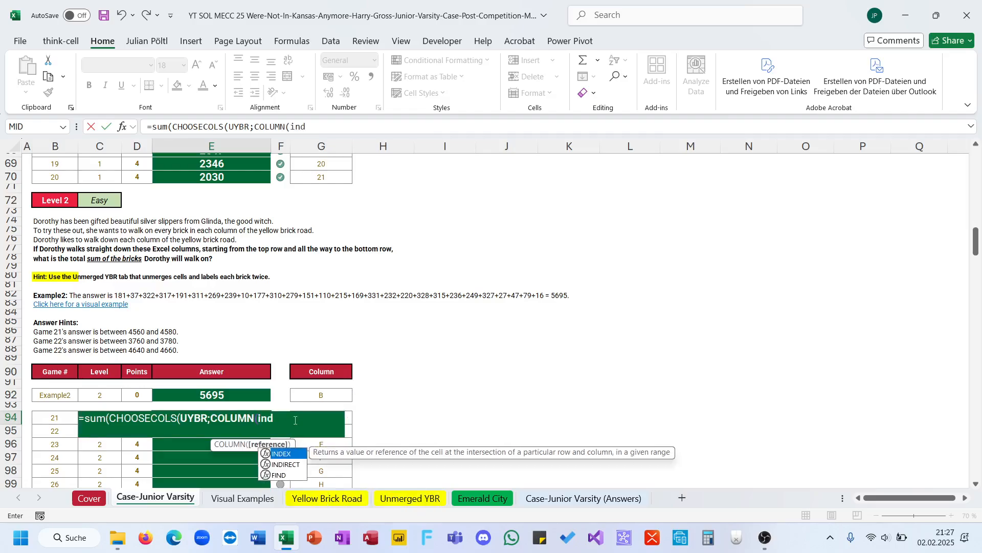
{"action": "key", "text": "Down"}
{"action": "key", "text": "Tab"}
{"action": "key", "text": "Right"}
{"action": "key", "text": "Right"}
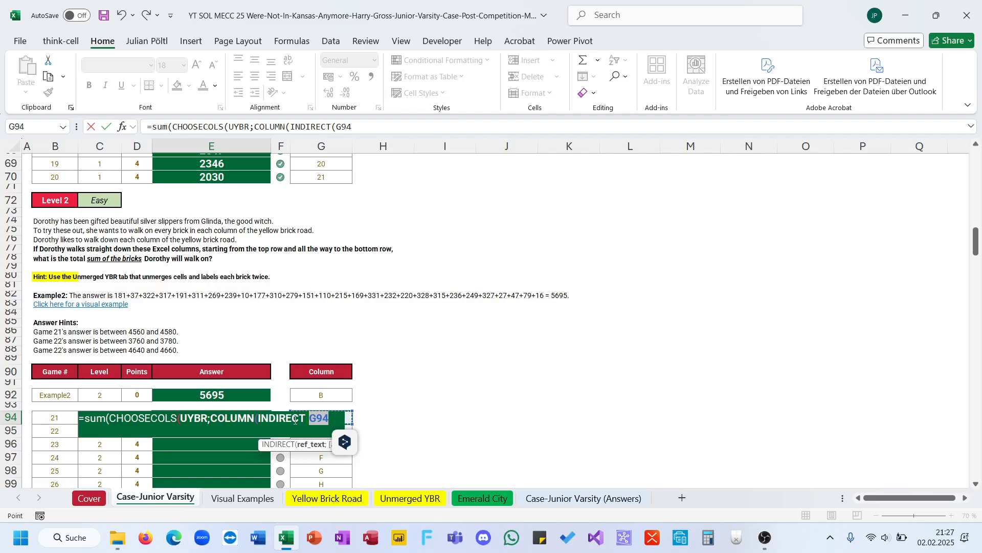
{"action": "type", "text": "&1)))"}
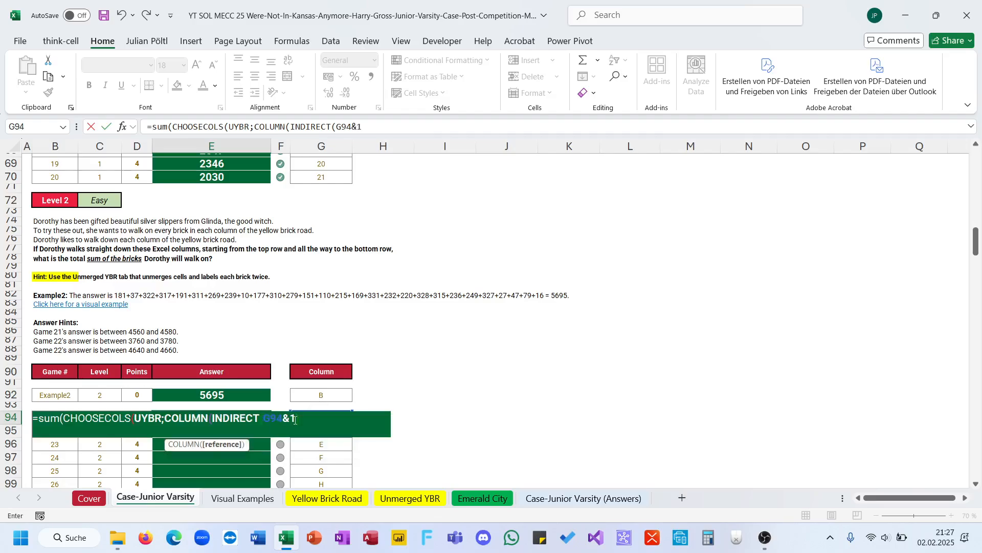
{"action": "key", "text": "ctrl+Return"}
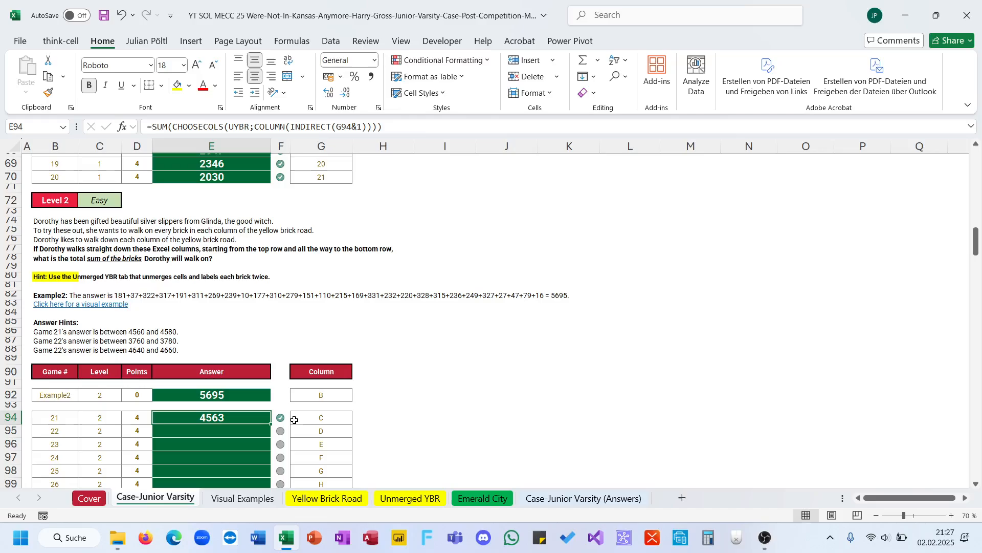
Try the E94 formula without the &1 inside INDIRECT, and undo that edit
{"action": "left_click", "coordinate": [363, 121]}
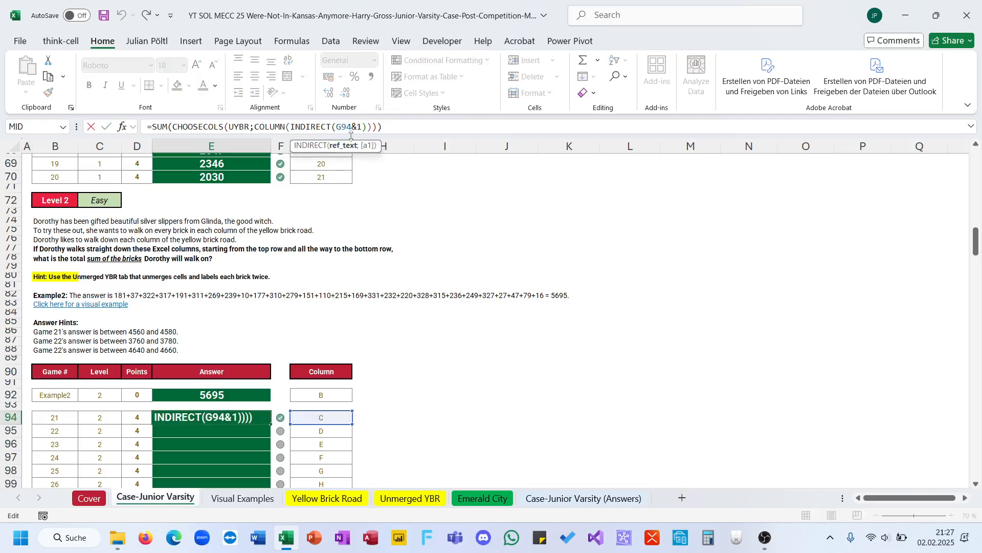
{"action": "key", "text": "BackSpace"}
{"action": "key", "text": "BackSpace"}
{"action": "key", "text": "Return"}
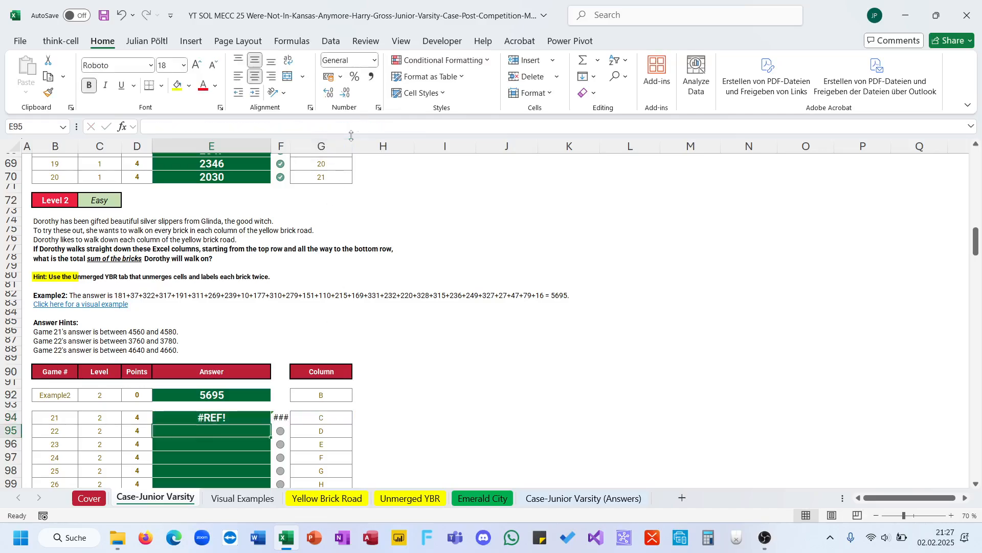
{"action": "key", "text": "ctrl+z"}
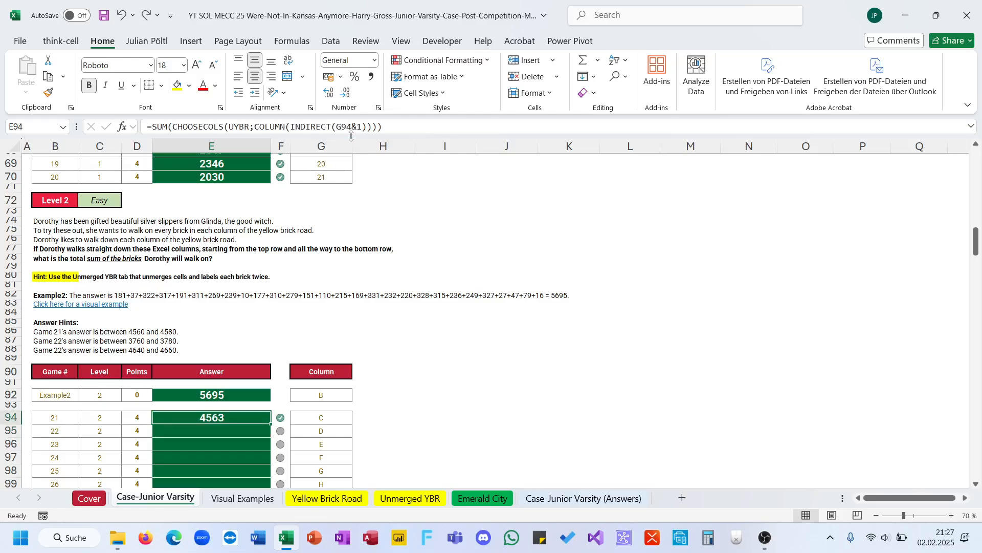
Fill the E94 formula down through the remaining Level 2 answers to E113
{"action": "double_click", "coordinate": [271, 423]}
{"action": "scroll", "coordinate": [271, 423], "scroll_direction": "down", "scroll_amount": 13}
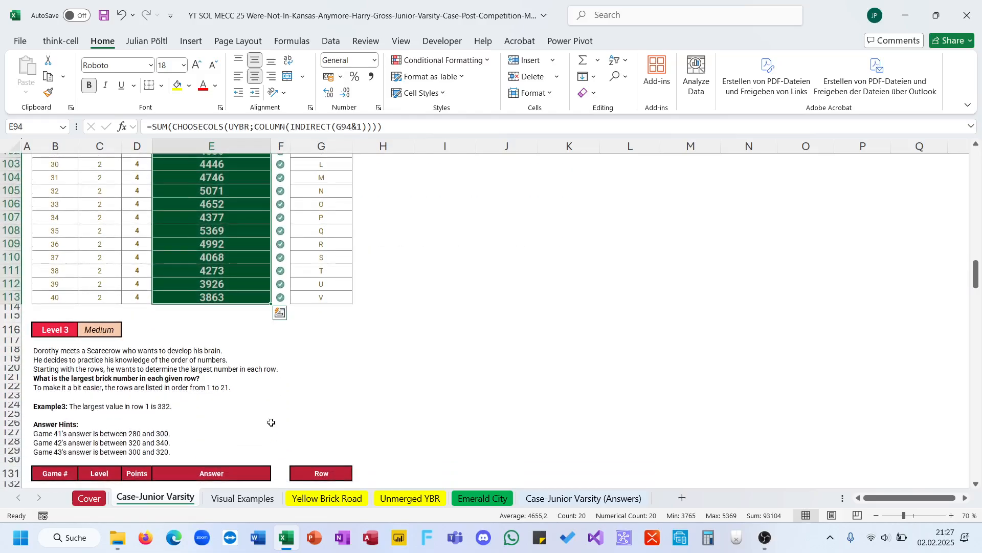
Copy the Level 1 row-sum formula from E70 into E135 for Game 41
{"action": "scroll", "coordinate": [261, 344], "scroll_direction": "up", "scroll_amount": 11}
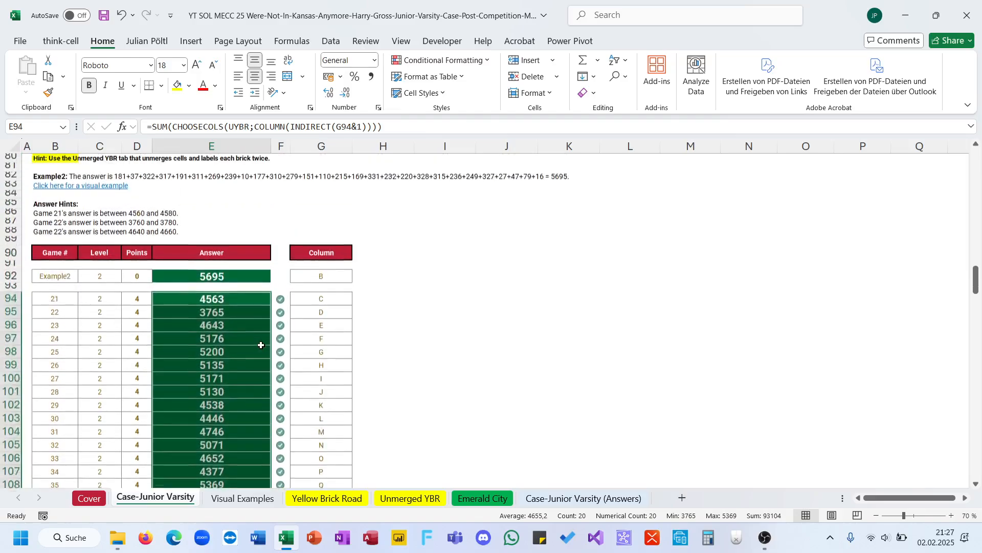
{"action": "scroll", "coordinate": [236, 207], "scroll_direction": "up", "scroll_amount": 3}
{"action": "left_click", "coordinate": [213, 219]}
{"action": "key", "text": "ctrl+c"}
{"action": "scroll", "coordinate": [214, 219], "scroll_direction": "down", "scroll_amount": 19}
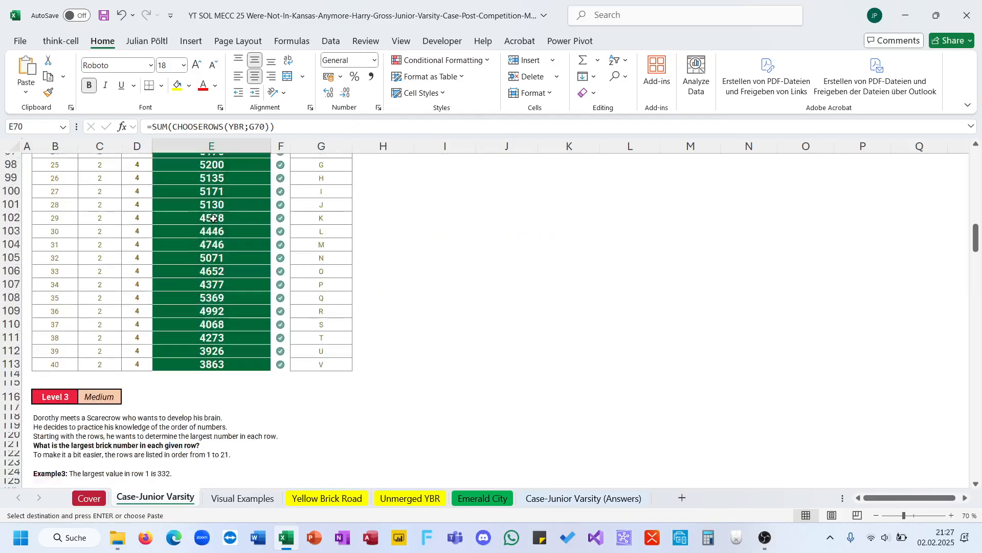
{"action": "left_click", "coordinate": [210, 270]}
{"action": "key", "text": "ctrl+v"}
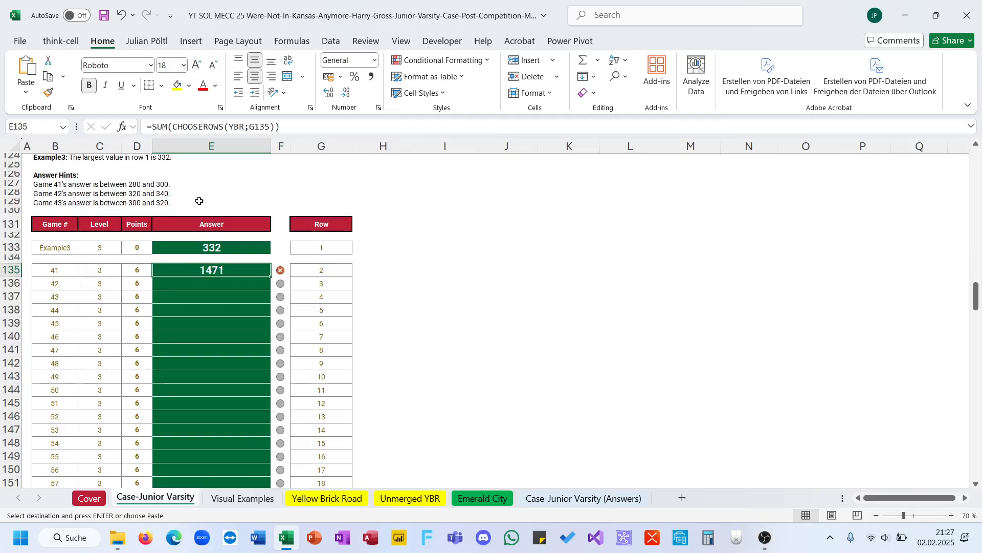
Replace SUM with MAX in the E135 formula and fill it down through the Level 3 answers to E154
{"action": "double_click", "coordinate": [158, 127]}
{"action": "type", "text": "max"}
{"action": "key", "text": "ctrl+Return"}
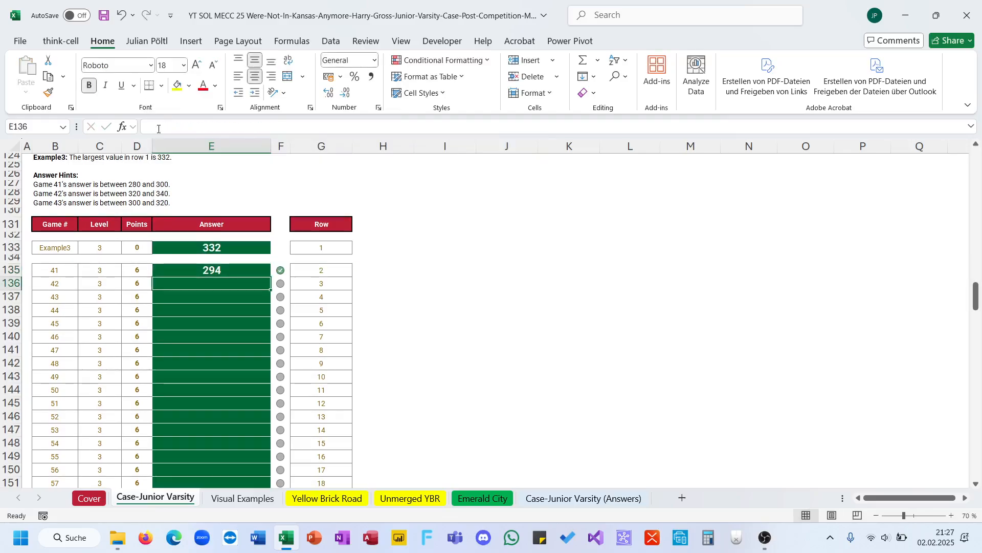
{"action": "double_click", "coordinate": [270, 277]}
{"action": "scroll", "coordinate": [271, 278], "scroll_direction": "down", "scroll_amount": 7}
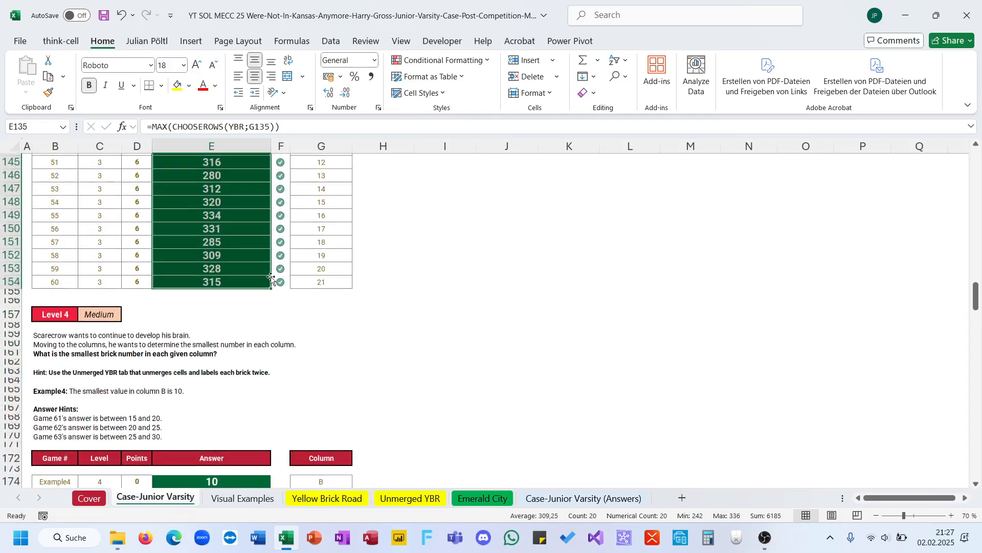
Copy the Level 2 column-sum formula from E113 into E176 for Game 61
{"action": "scroll", "coordinate": [270, 279], "scroll_direction": "up", "scroll_amount": 13}
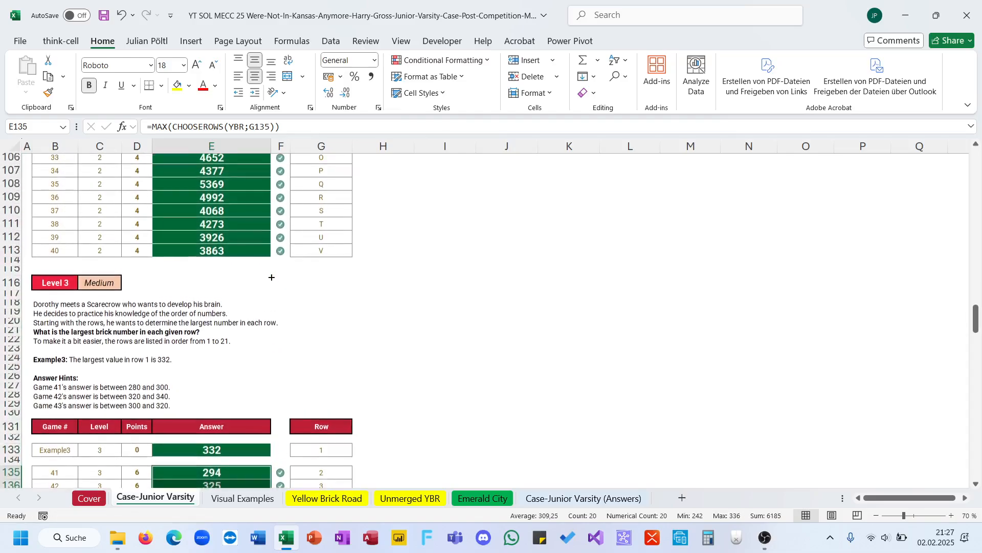
{"action": "left_click", "coordinate": [221, 249]}
{"action": "key", "text": "ctrl+c"}
{"action": "scroll", "coordinate": [221, 250], "scroll_direction": "down", "scroll_amount": 16}
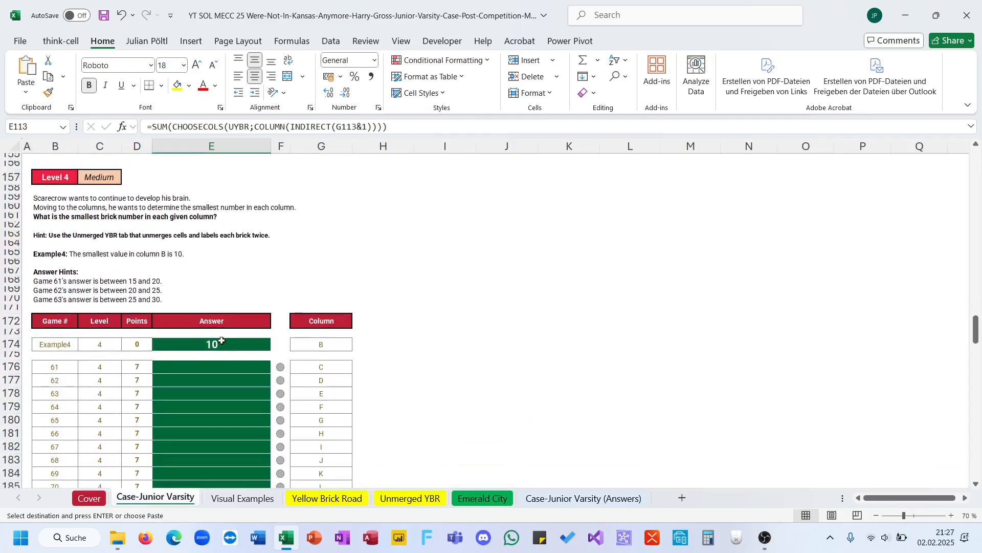
{"action": "left_click", "coordinate": [204, 368]}
{"action": "key", "text": "ctrl+v"}
Replace SUM with MIN in the E176 formula and fill it down through the Level 4 answers to E195
{"action": "double_click", "coordinate": [164, 128]}
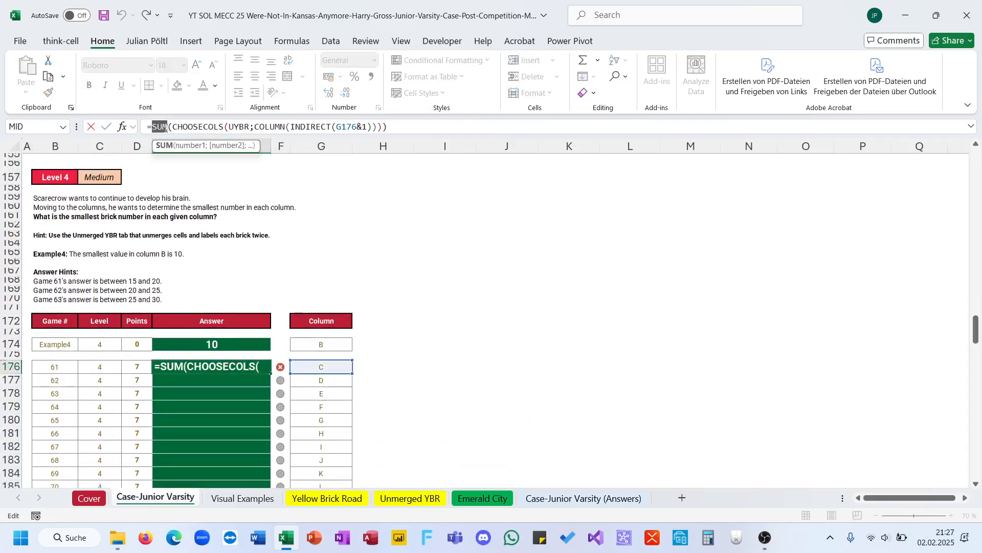
{"action": "type", "text": "min"}
{"action": "key", "text": "Return"}
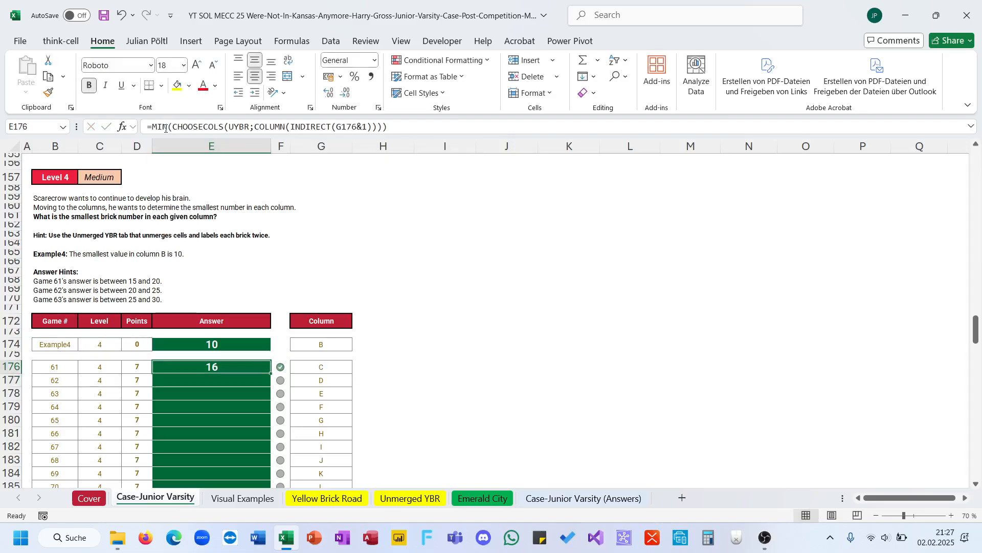
{"action": "double_click", "coordinate": [271, 373]}
{"action": "scroll", "coordinate": [270, 373], "scroll_direction": "down", "scroll_amount": 9}
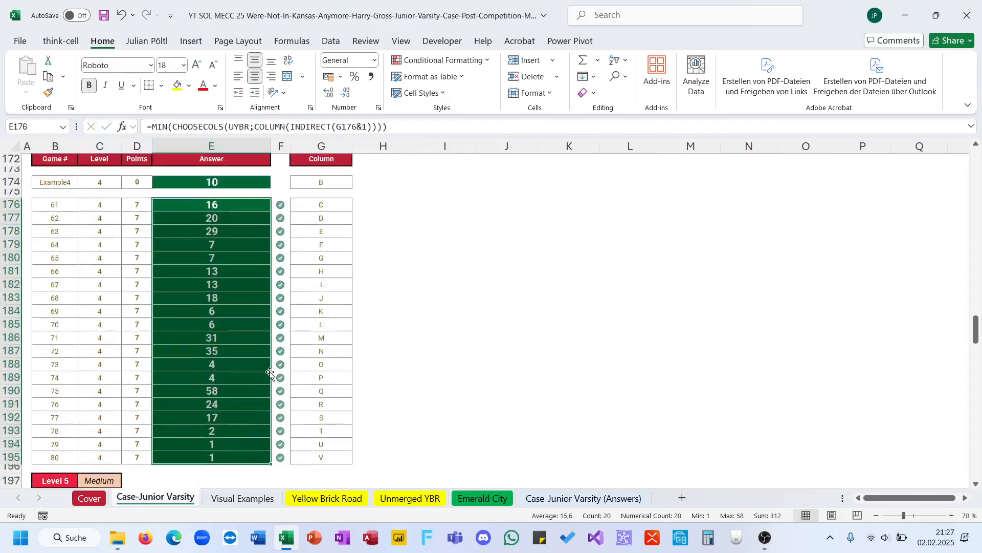
Copy the Level 3 row-maximum formula from E154 into E215 for Game 81
{"action": "scroll", "coordinate": [270, 374], "scroll_direction": "up", "scroll_amount": 5}
{"action": "scroll", "coordinate": [271, 374], "scroll_direction": "down", "scroll_amount": 8}
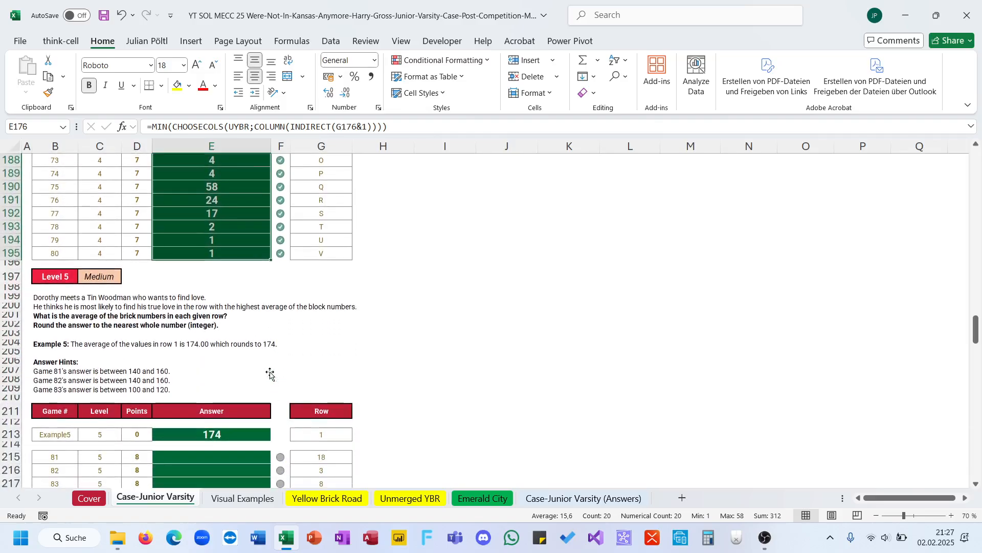
{"action": "left_click", "coordinate": [235, 361]}
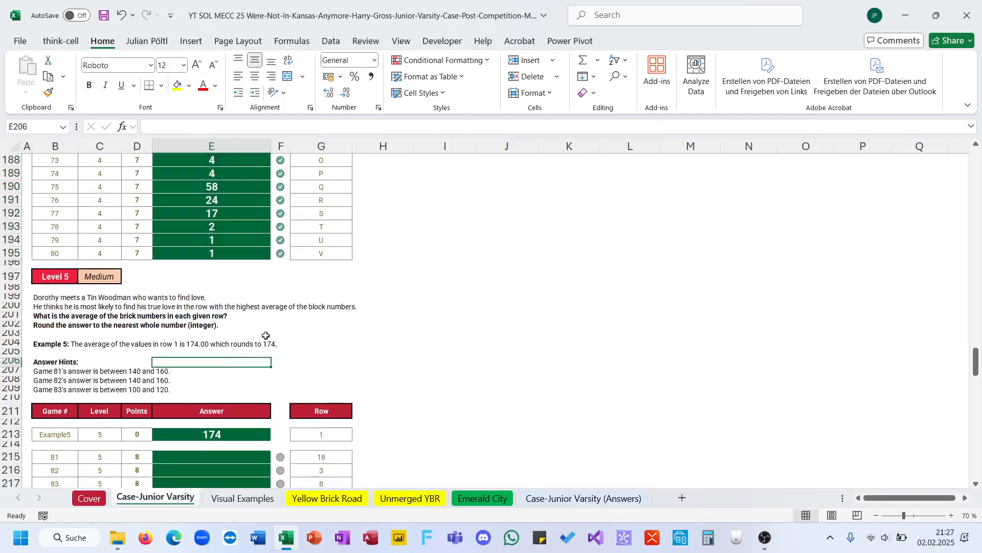
{"action": "scroll", "coordinate": [266, 336], "scroll_direction": "up", "scroll_amount": 16}
{"action": "left_click", "coordinate": [232, 333]}
{"action": "key", "text": "ctrl+c"}
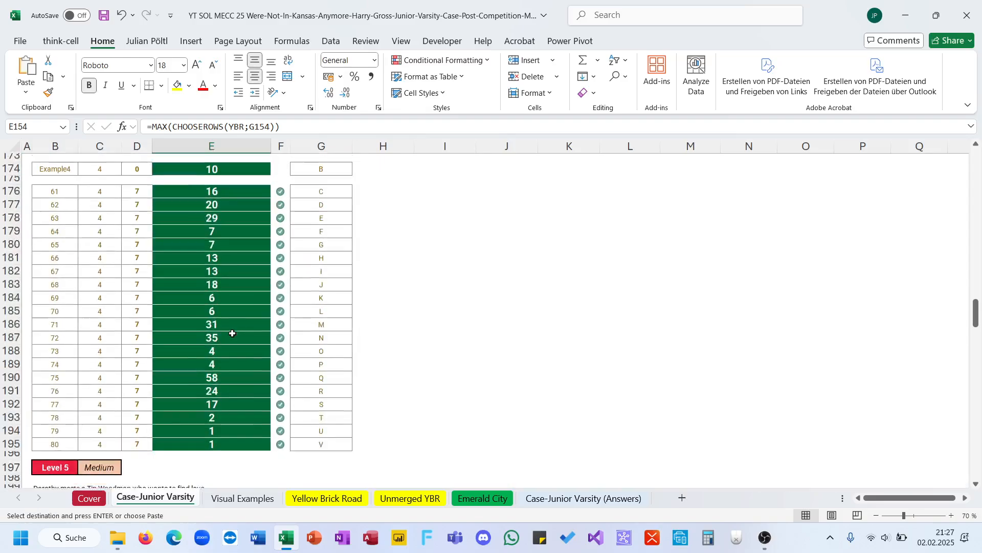
{"action": "scroll", "coordinate": [225, 337], "scroll_direction": "down", "scroll_amount": 18}
{"action": "left_click", "coordinate": [204, 349]}
{"action": "key", "text": "ctrl+v"}
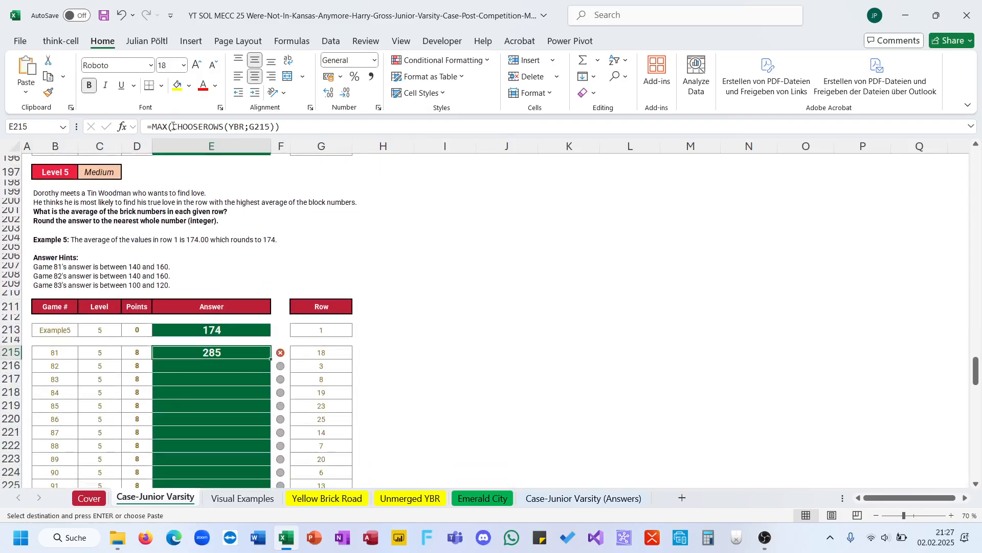
Replace MAX with AVERAGE in the E215 formula
{"action": "double_click", "coordinate": [159, 126]}
{"action": "key", "text": "BackSpace"}
{"action": "type", "text": "av"}
{"action": "key", "text": "Tab"}
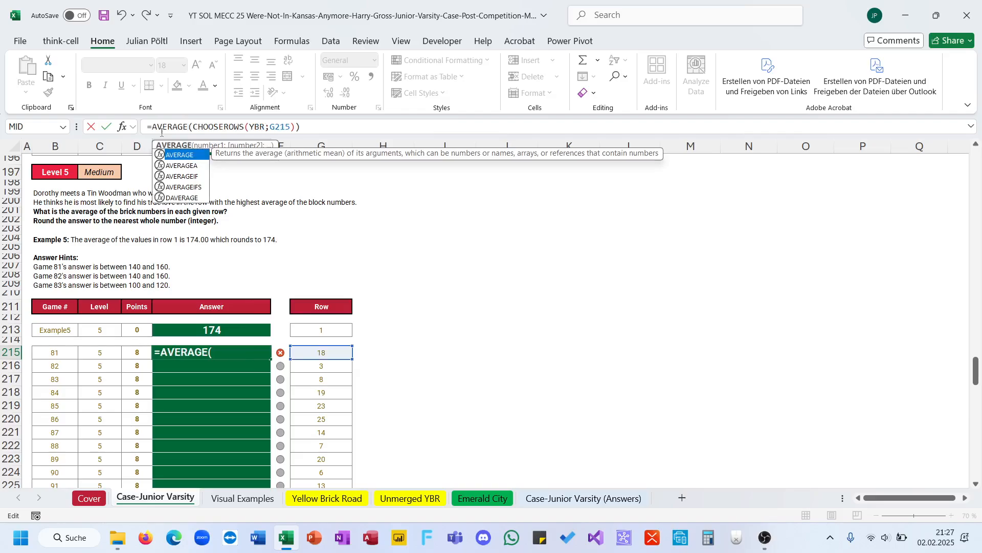
Wrap the E215 average in ROUND with an empty digits argument, giving =ROUND(AVERAGE(CHOOSEROWS(YBR;G215));)
{"action": "left_click", "coordinate": [154, 126]}
{"action": "type", "text": "rou"}
{"action": "key", "text": "Tab"}
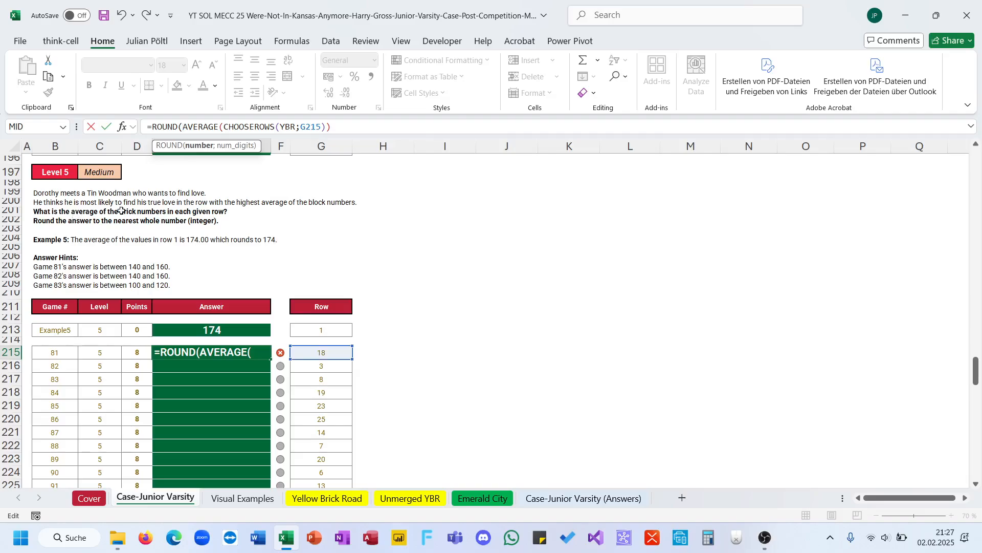
{"action": "left_click", "coordinate": [350, 129]}
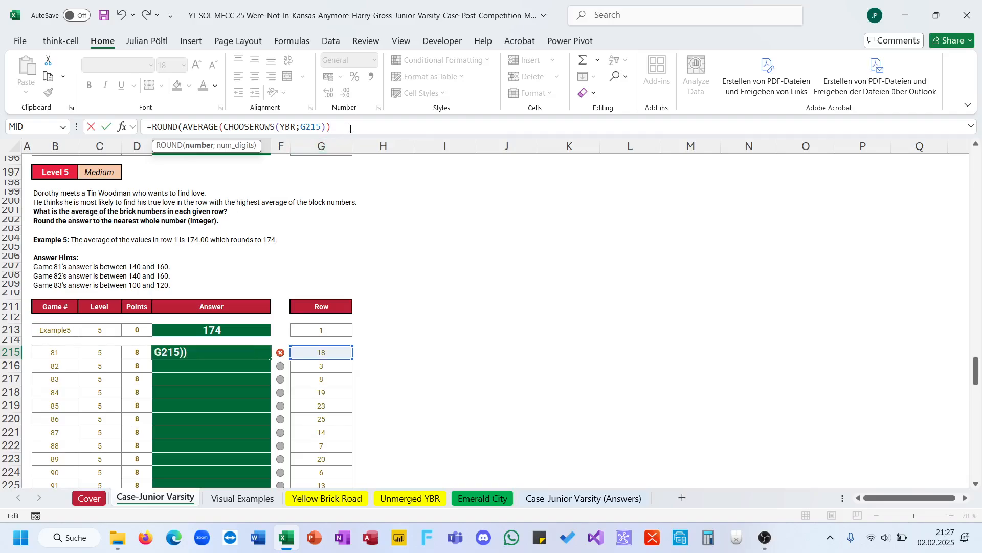
{"action": "type", "text": ","}
{"action": "type", "text": ";"}
{"action": "key", "text": "BackSpace"}
{"action": "type", "text": ")"}
{"action": "left_click", "coordinate": [336, 127]}
{"action": "key", "text": "ctrl+Return"}
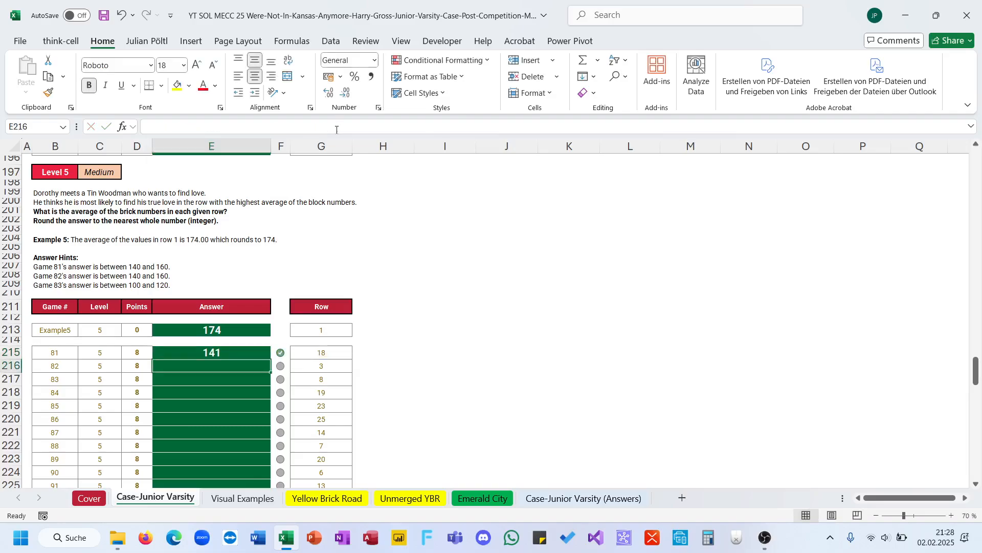
Fill the E215 rounded-average formula down through the Level 5 answers to E234
{"action": "double_click", "coordinate": [271, 358]}
{"action": "scroll", "coordinate": [271, 358], "scroll_direction": "down", "scroll_amount": 10}
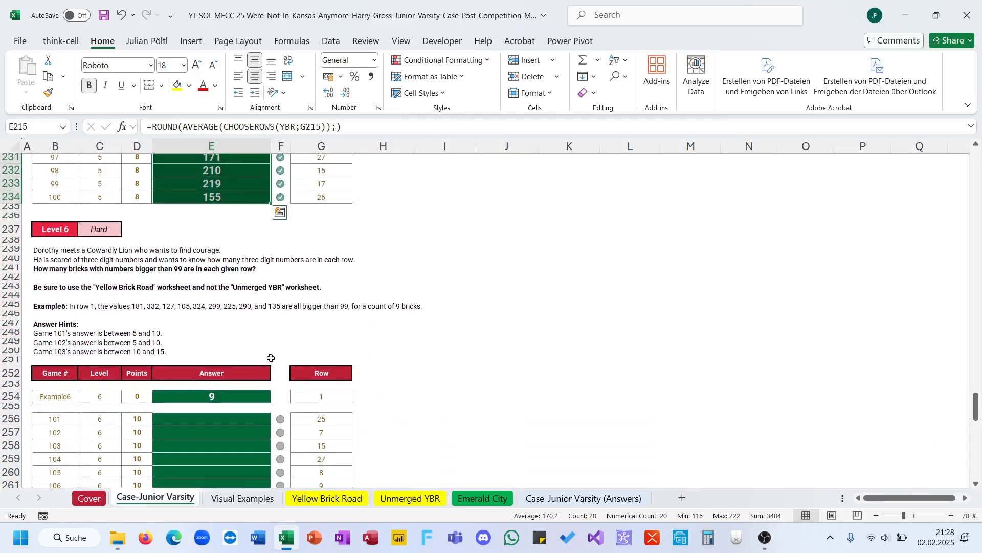
{"action": "scroll", "coordinate": [272, 358], "scroll_direction": "down", "scroll_amount": 1}
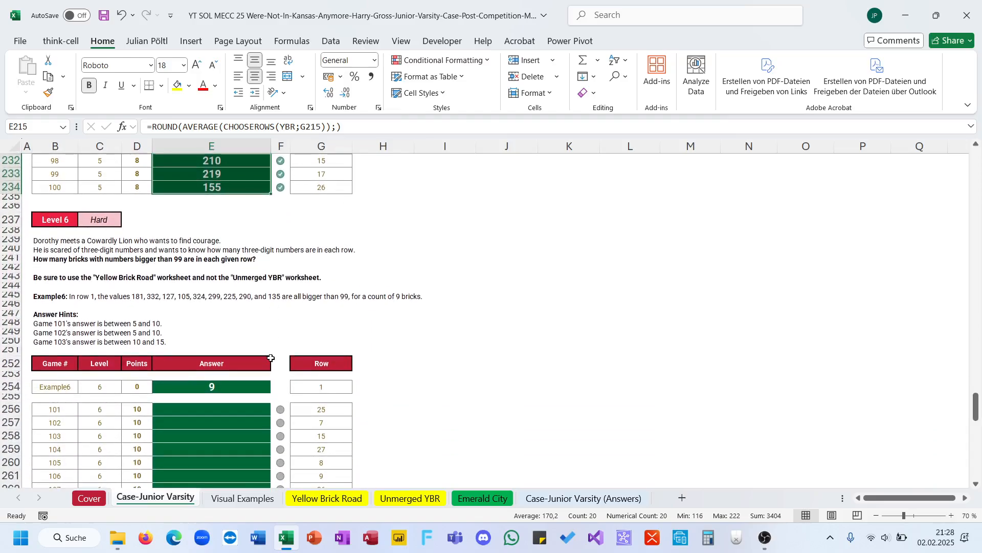
Start a LET formula in E256 for Game 101 that defines C as CHOOSEROWS(YBR;G256)
{"action": "left_click", "coordinate": [243, 406]}
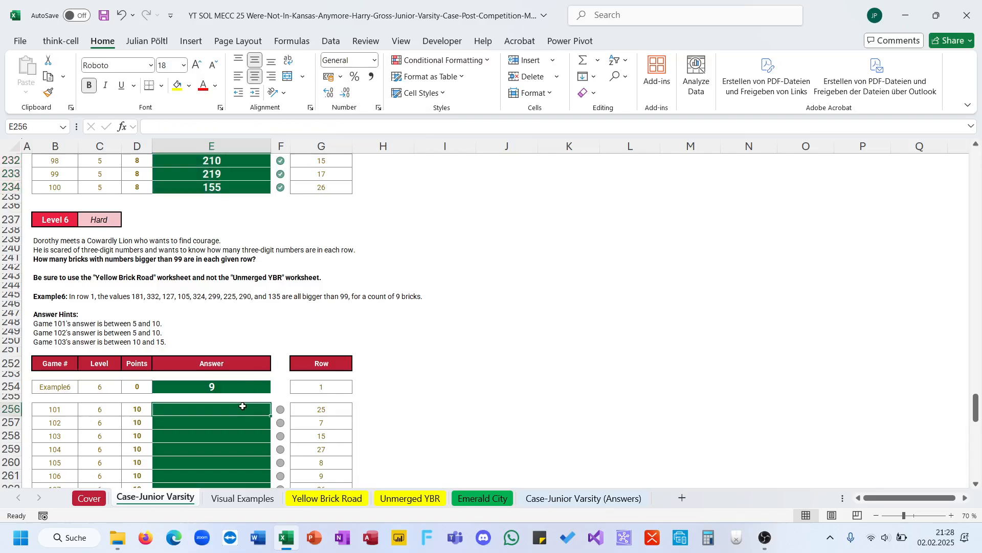
{"action": "type", "text": "="}
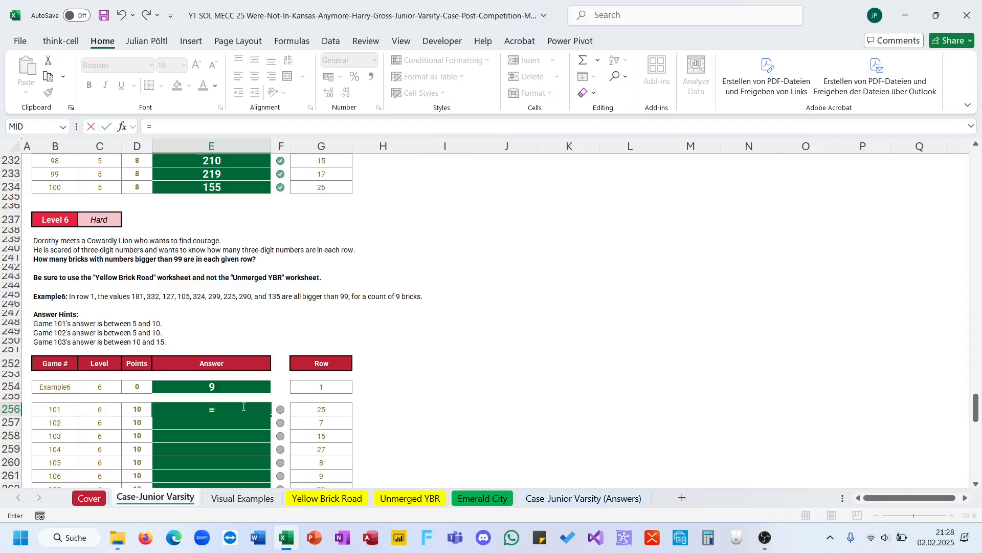
{"action": "type", "text": "Let(C"}
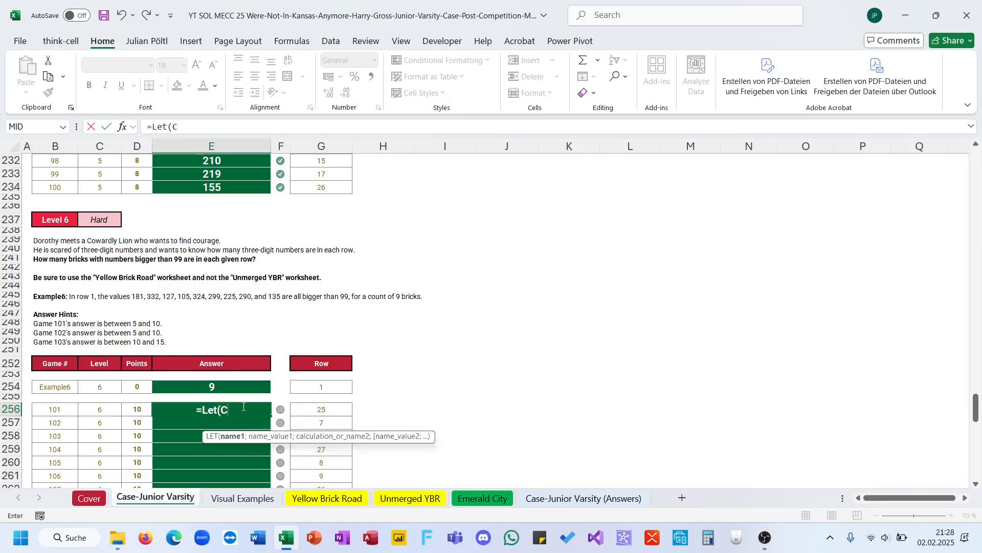
{"action": "type", "text": ";choo"}
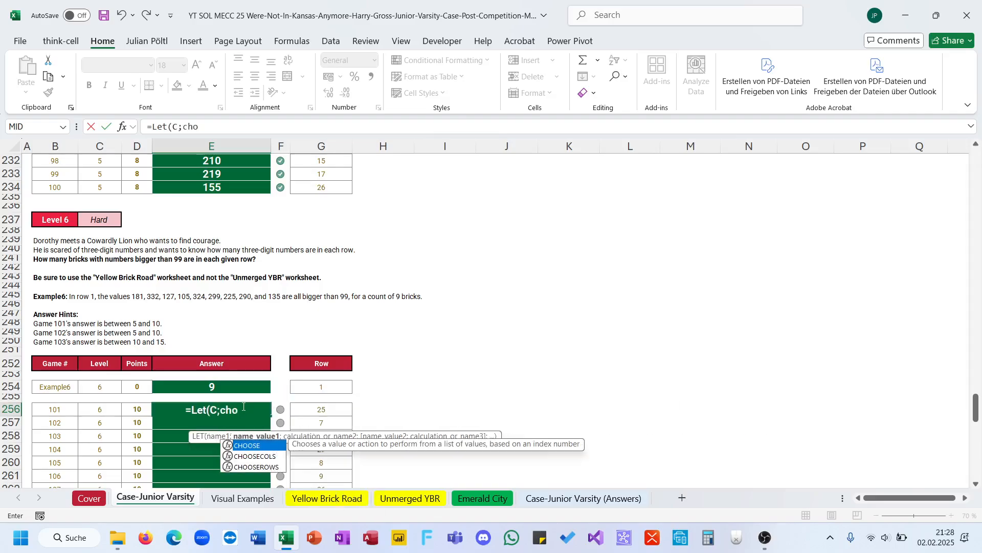
{"action": "key", "text": "Down"}
{"action": "key", "text": "Down"}
{"action": "key", "text": "Tab"}
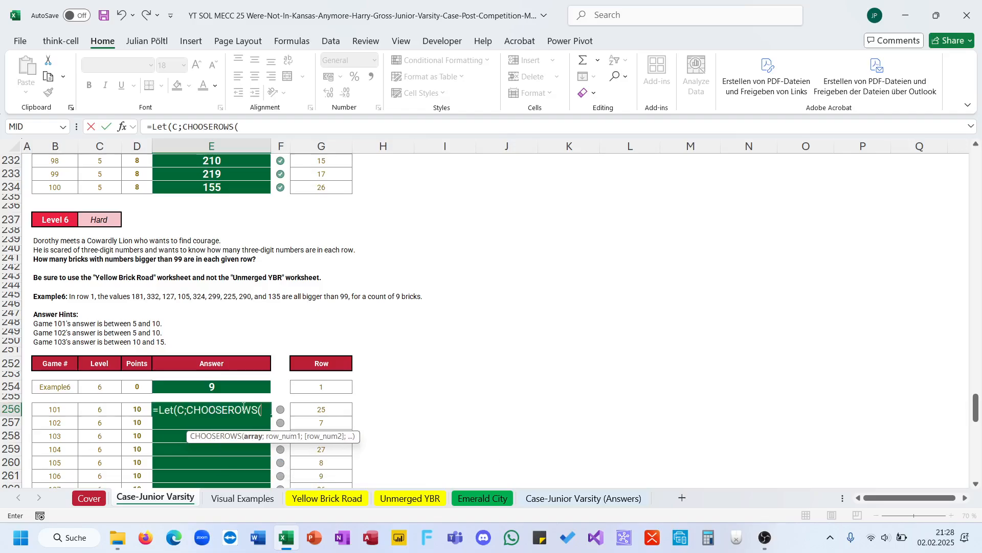
{"action": "type", "text": "YBR"}
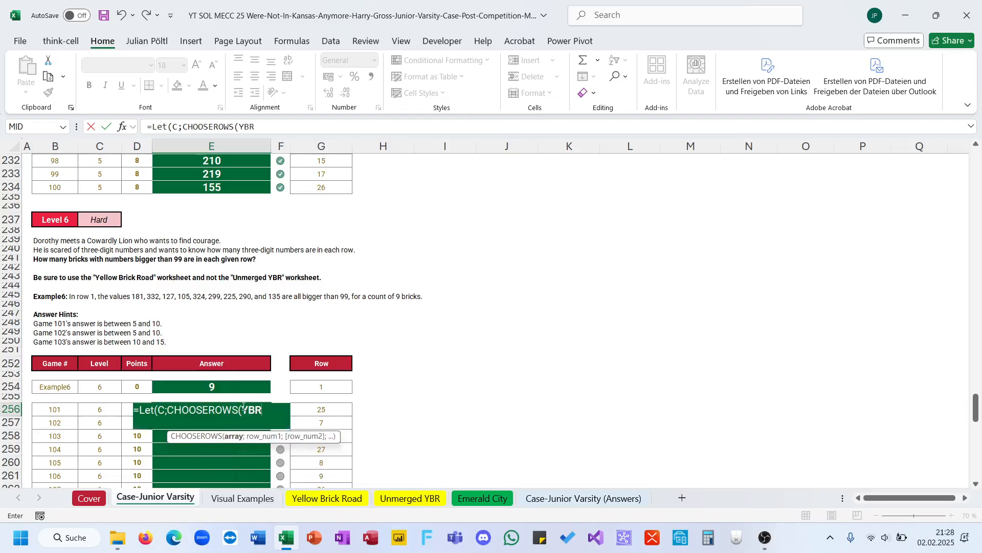
{"action": "type", "text": ";"}
{"action": "key", "text": "Right"}
{"action": "key", "text": "Right"}
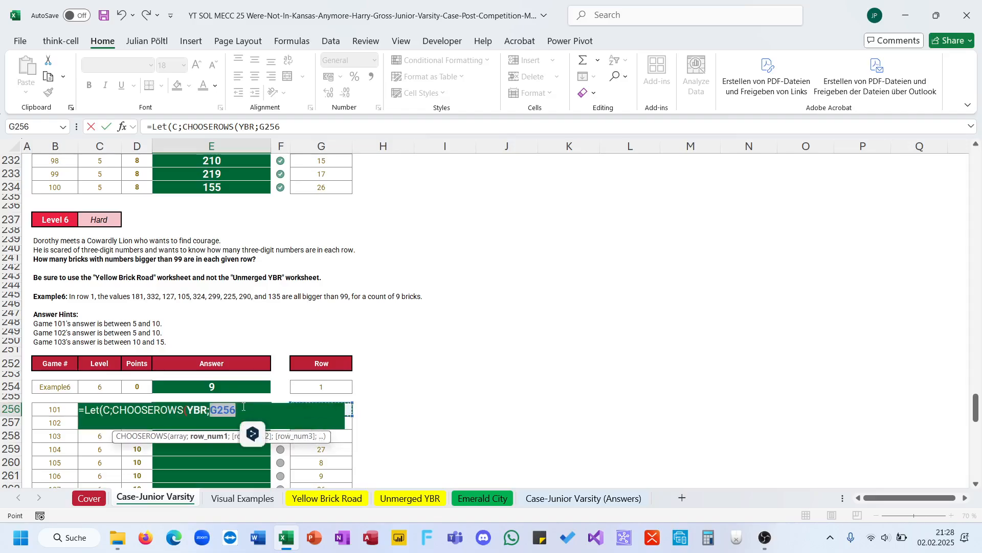
{"action": "type", "text": "),"}
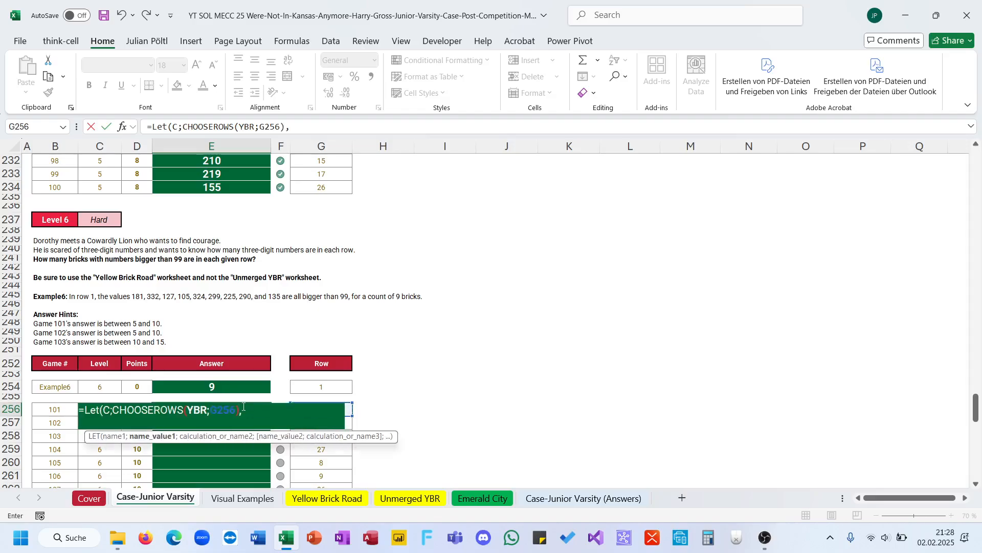
{"action": "key", "text": "BackSpace"}
{"action": "type", "text": ";"}
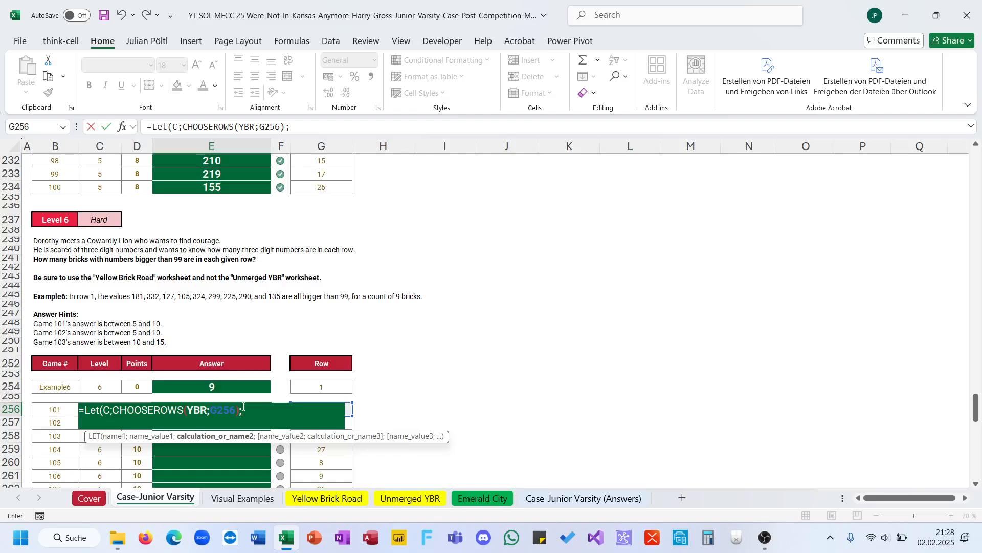
Add FILTER(C;C>99) as the calculation of the E256 LET formula
{"action": "type", "text": "FILTER(C"}
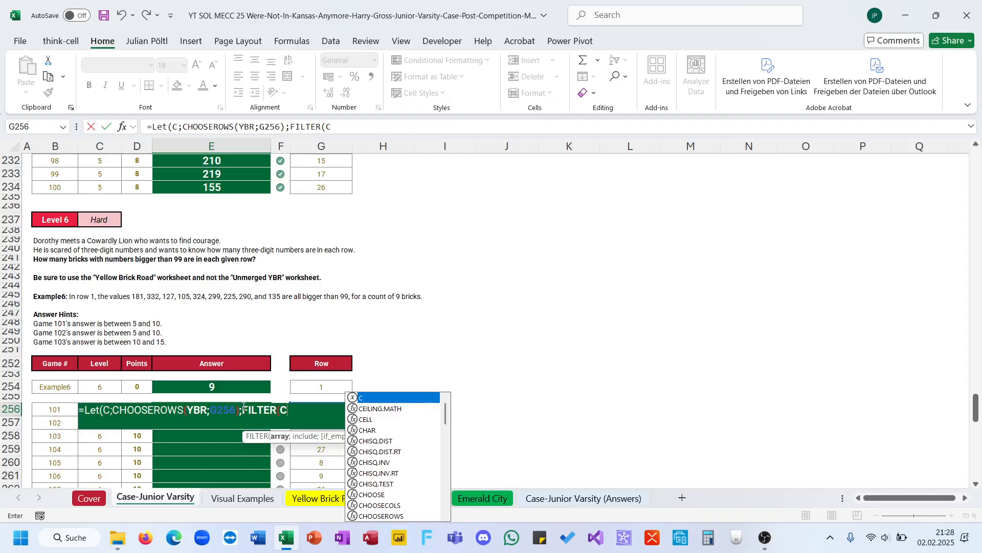
{"action": "type", "text": ",C"}
{"action": "key", "text": "BackSpace"}
{"action": "key", "text": "BackSpace"}
{"action": "type", "text": ";C"}
{"action": "key", "text": "Escape"}
{"action": "type", "text": ">"}
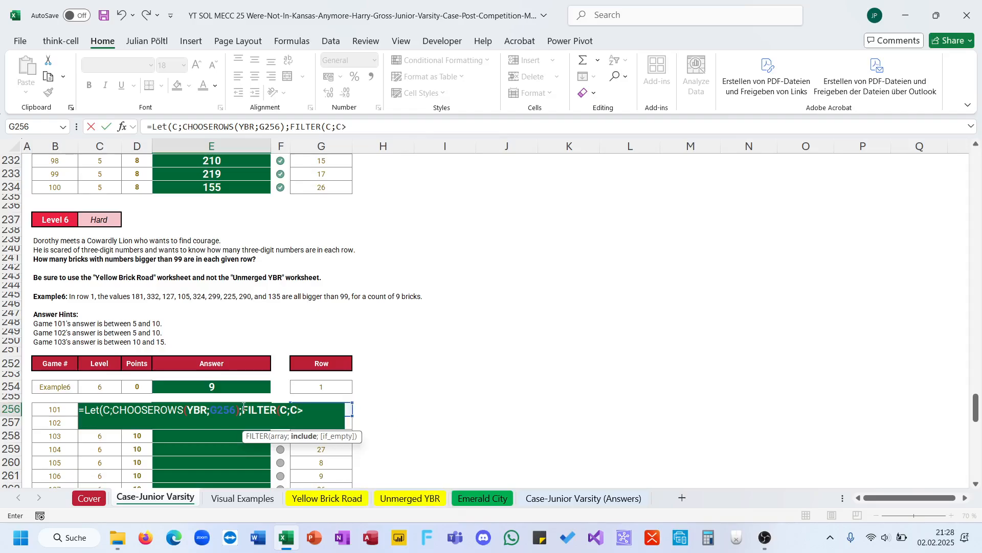
{"action": "type", "text": "99)"}
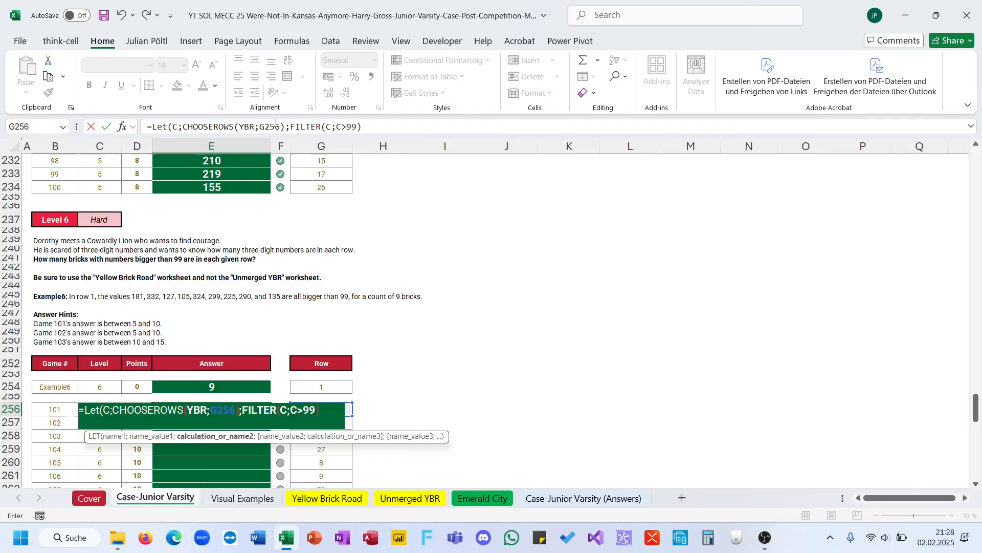
Wrap the FILTER in SUM and enter =LET(C;CHOOSEROWS(YBR;G256);SUM(FILTER(C;C>99))) in E256
{"action": "left_click", "coordinate": [291, 132]}
{"action": "type", "text": "sum("}
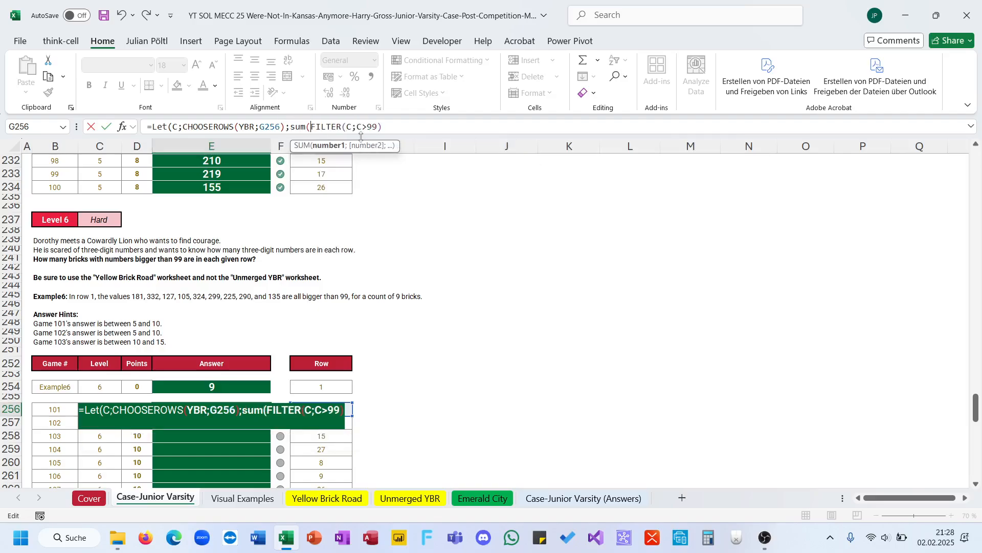
{"action": "type", "text": "))"}
{"action": "key", "text": "ctrl+Return"}
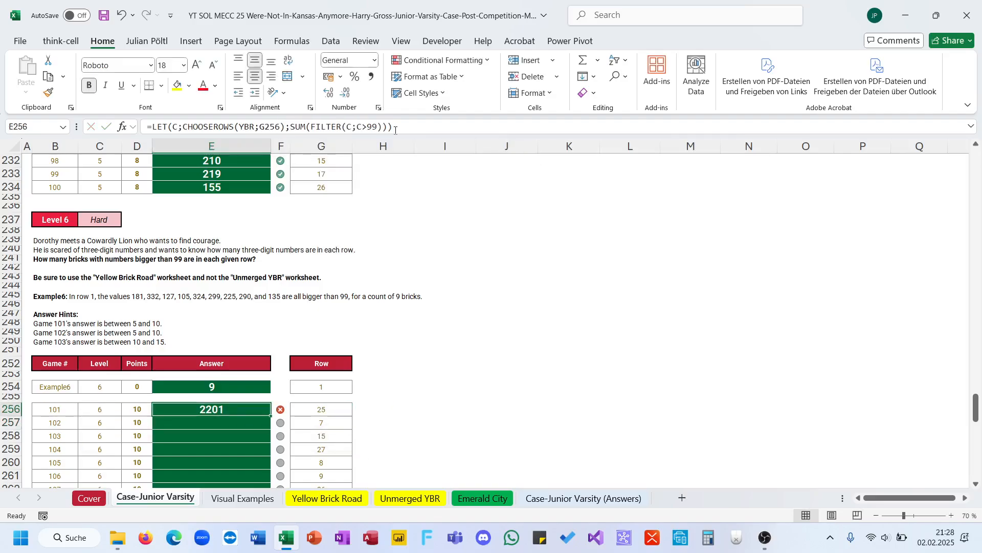
Replace SUM with COLUMNS in E256 so the formula reads =LET(C;CHOOSEROWS(YBR;G256);COLUMNS(FILTER(C;C>99)))
{"action": "double_click", "coordinate": [301, 126]}
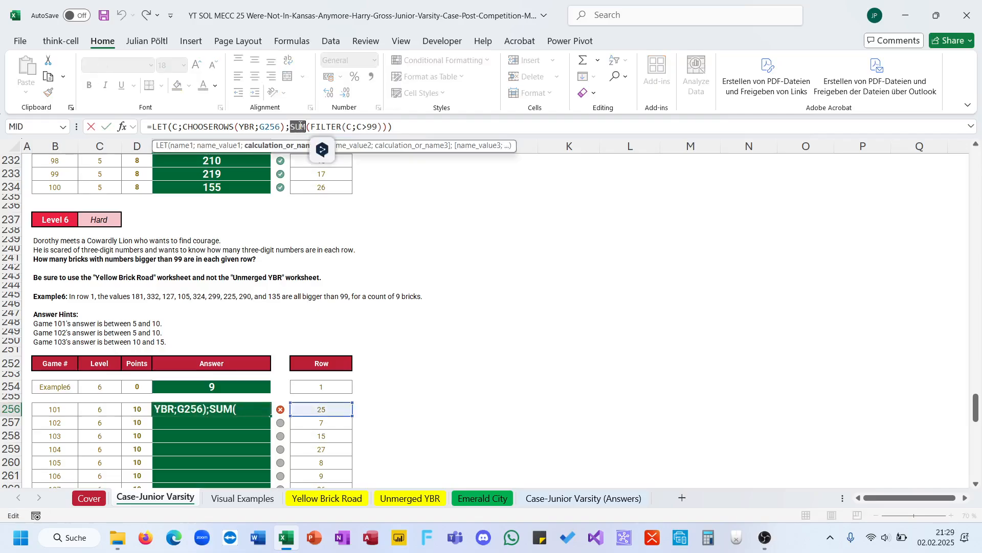
{"action": "type", "text": "col"}
{"action": "key", "text": "Tab"}
{"action": "key", "text": "ctrl+Return"}
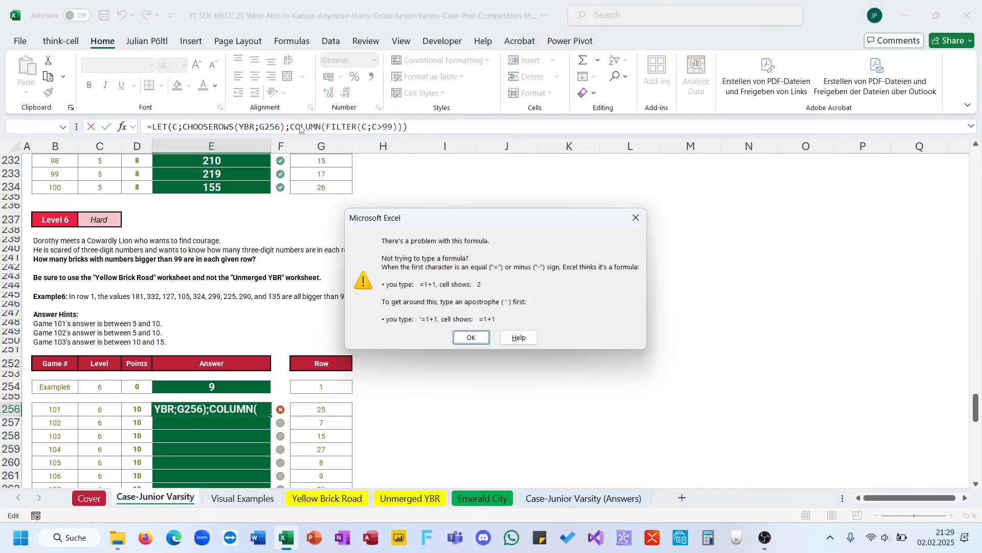
{"action": "key", "text": "Return"}
{"action": "left_click", "coordinate": [335, 128]}
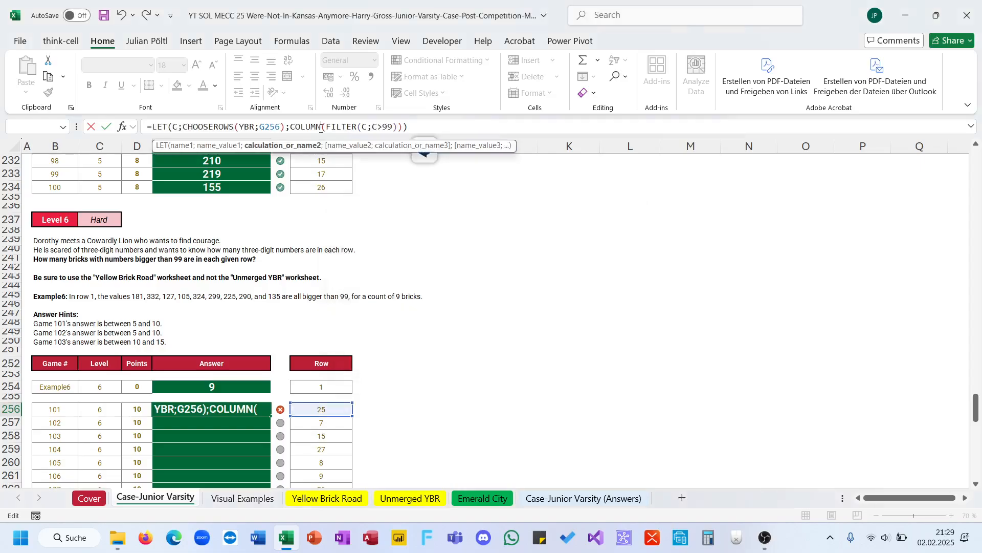
{"action": "left_click", "coordinate": [335, 129]}
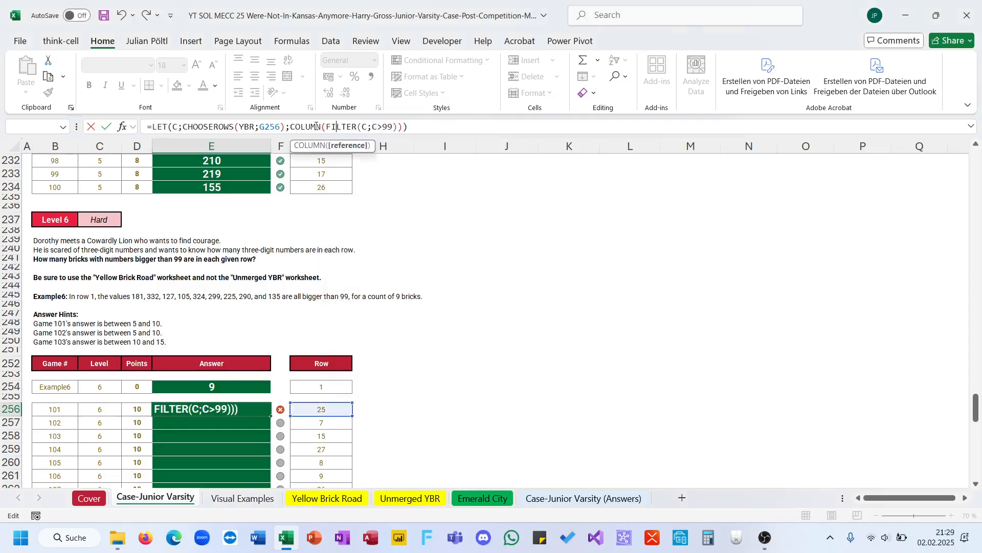
{"action": "left_click", "coordinate": [316, 127]}
{"action": "type", "text": "S"}
{"action": "key", "text": "Return"}
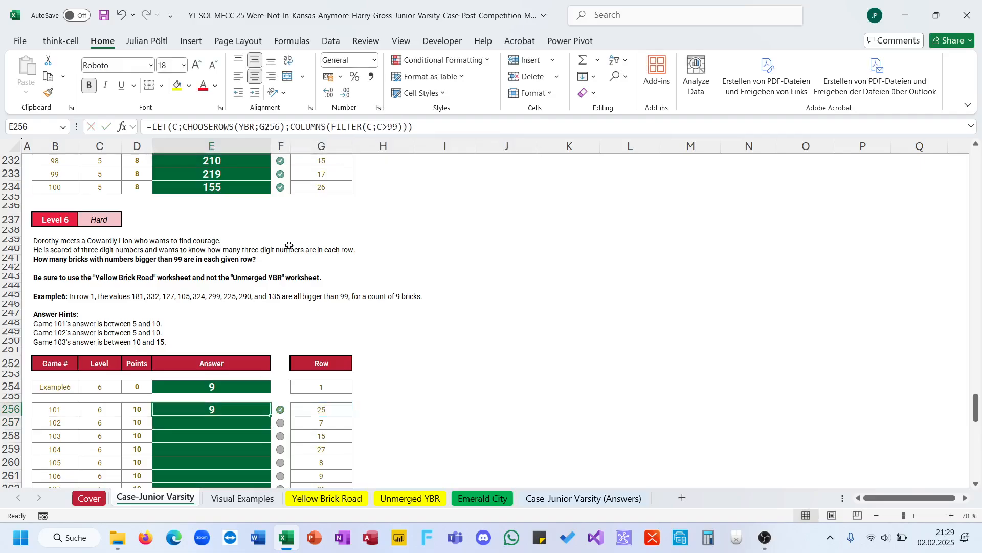
Fill the E256 COLUMNS formula down through the Level 6 answers to E275 and review its calculation part
{"action": "double_click", "coordinate": [271, 415]}
{"action": "scroll", "coordinate": [274, 417], "scroll_direction": "down", "scroll_amount": 5}
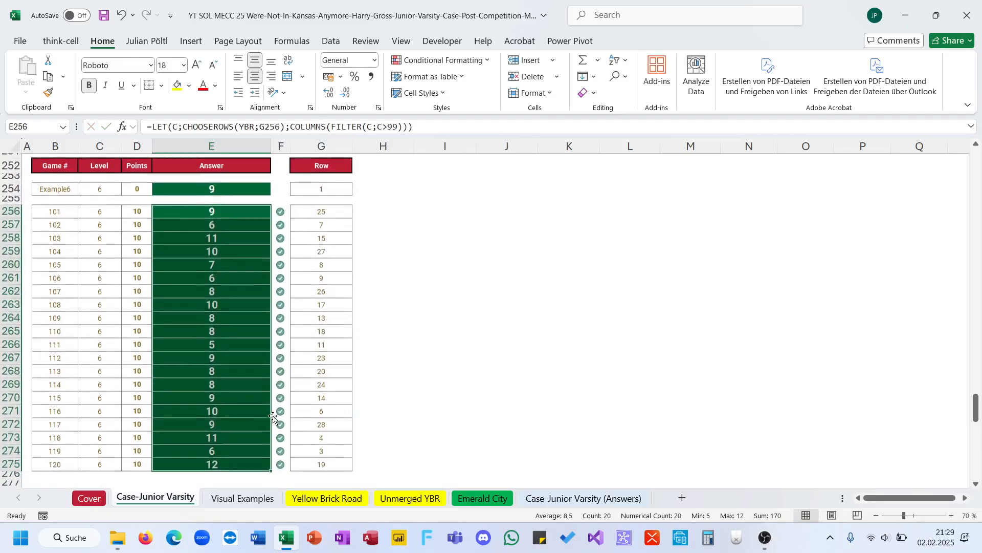
{"action": "scroll", "coordinate": [273, 417], "scroll_direction": "down", "scroll_amount": 1}
{"action": "scroll", "coordinate": [272, 413], "scroll_direction": "up", "scroll_amount": 7}
{"action": "left_click", "coordinate": [237, 349]}
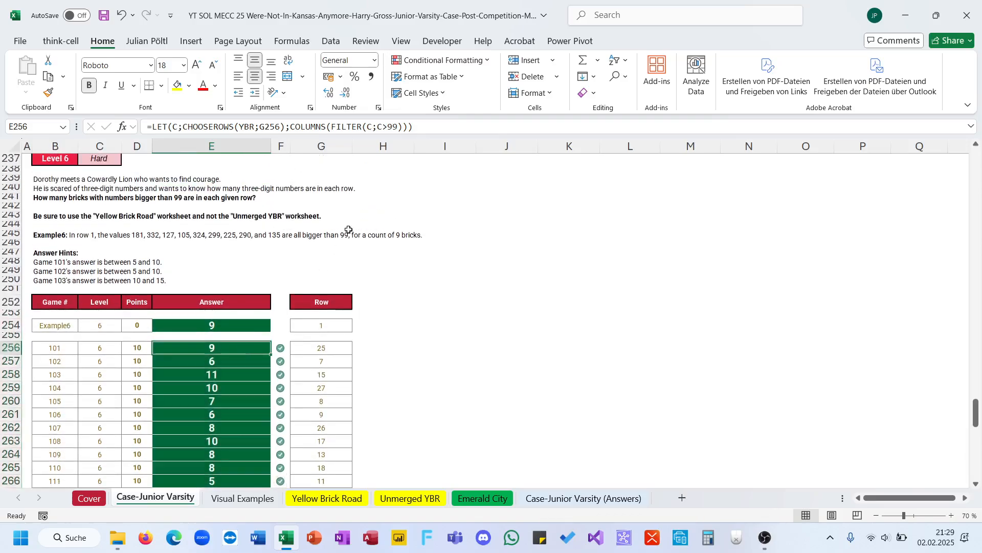
{"action": "left_click_drag", "start_coordinate": [291, 126], "coordinate": [419, 132]}
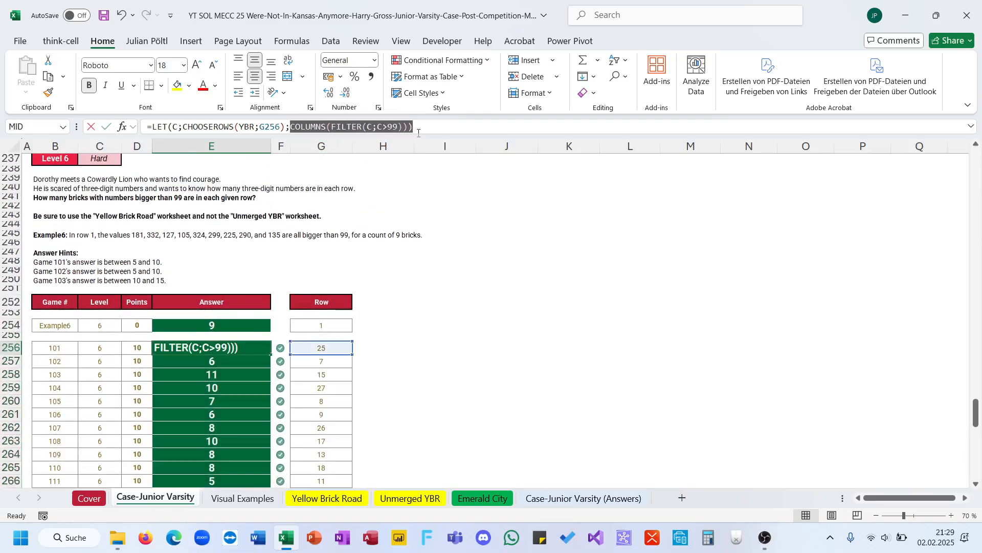
{"action": "key", "text": "Escape"}
Copy the last Level 6 answer formula from E275 into E295 for Game 121 of Level 7
{"action": "scroll", "coordinate": [329, 273], "scroll_direction": "down", "scroll_amount": 12}
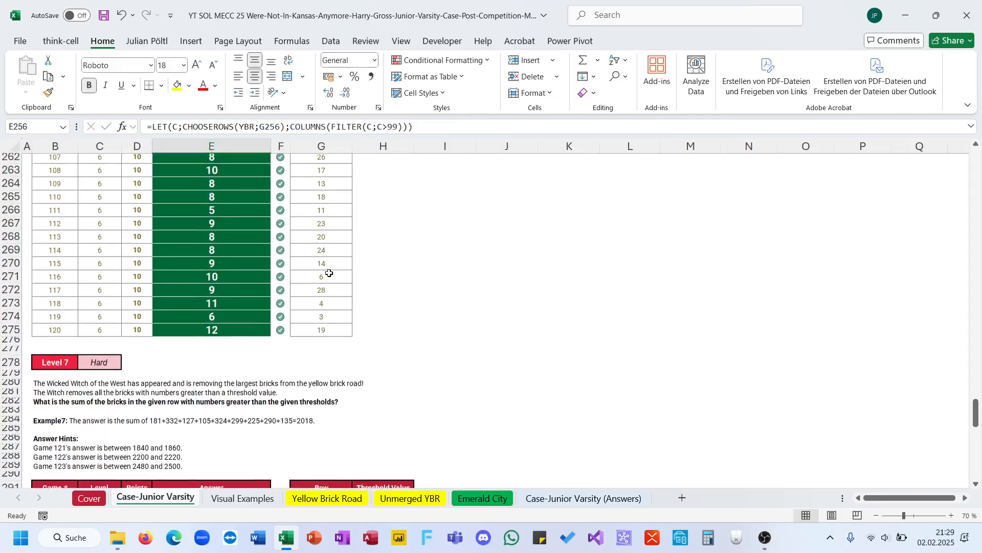
{"action": "left_click_drag", "start_coordinate": [328, 387], "coordinate": [380, 384]}
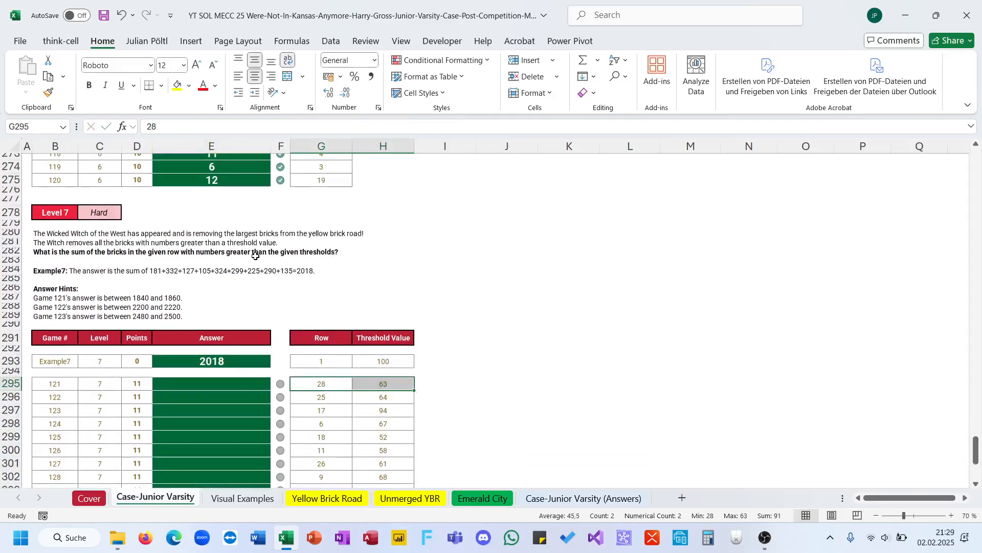
{"action": "left_click", "coordinate": [236, 182]}
{"action": "key", "text": "ctrl+c"}
{"action": "left_click", "coordinate": [227, 379]}
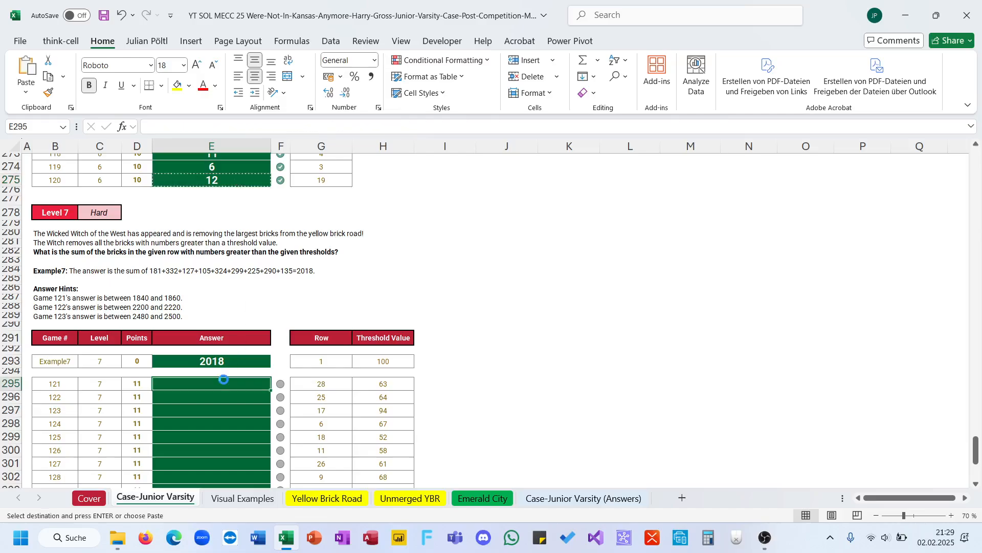
{"action": "key", "text": "ctrl+v"}
Replace the COLUMNS calculation in E295 with SUM(IF(C>H295;C;0)), comparing the row's bricks with the threshold in H295
{"action": "key", "text": "F2"}
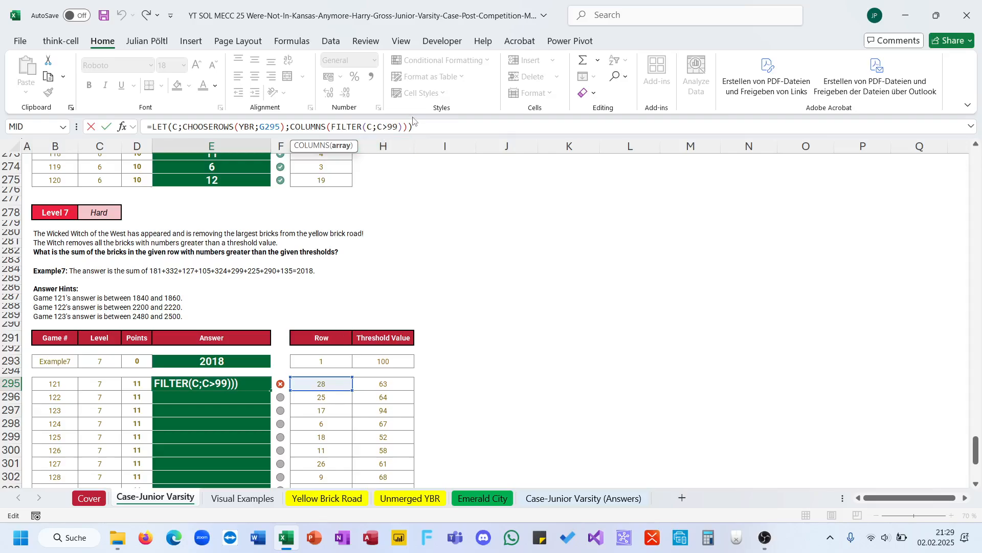
{"action": "left_click_drag", "start_coordinate": [413, 126], "coordinate": [291, 133]}
{"action": "type", "text": "Sum"}
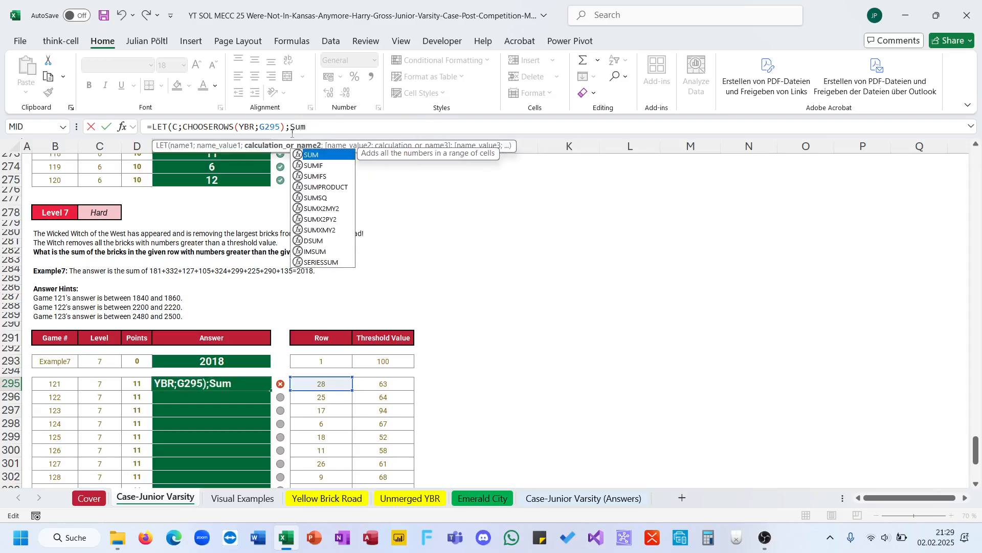
{"action": "type", "text": "(if("}
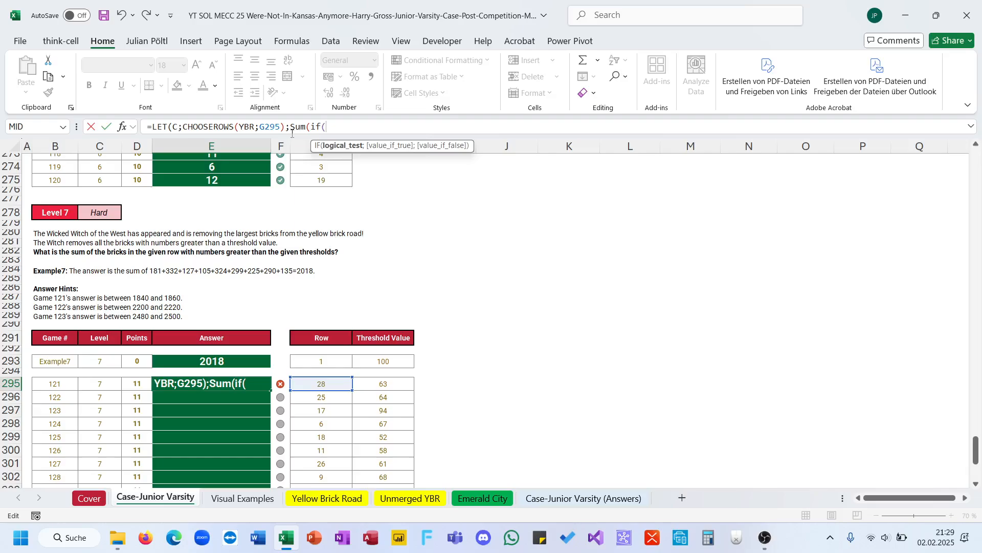
{"action": "type", "text": "C"}
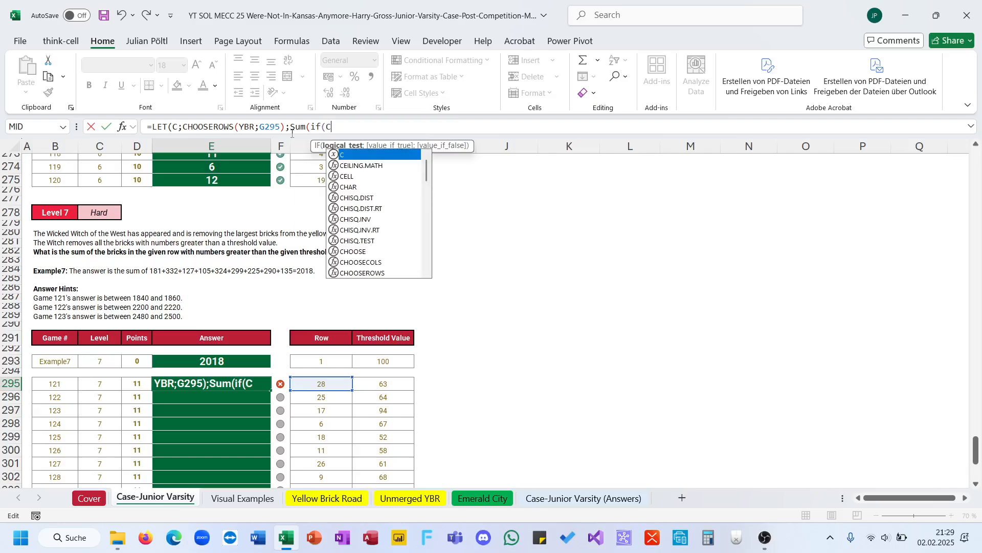
{"action": "type", "text": ">"}
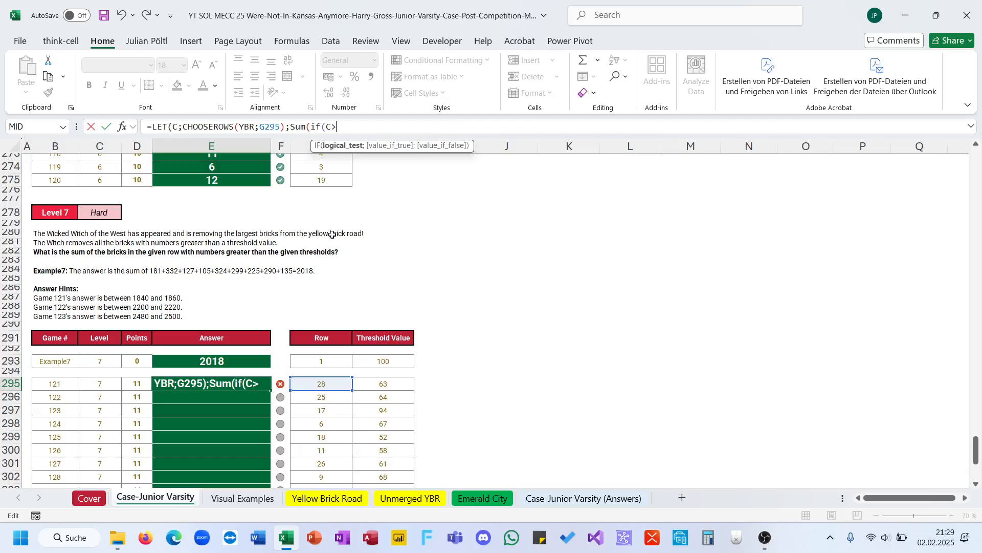
{"action": "left_click", "coordinate": [381, 384]}
{"action": "type", "text": ";C"}
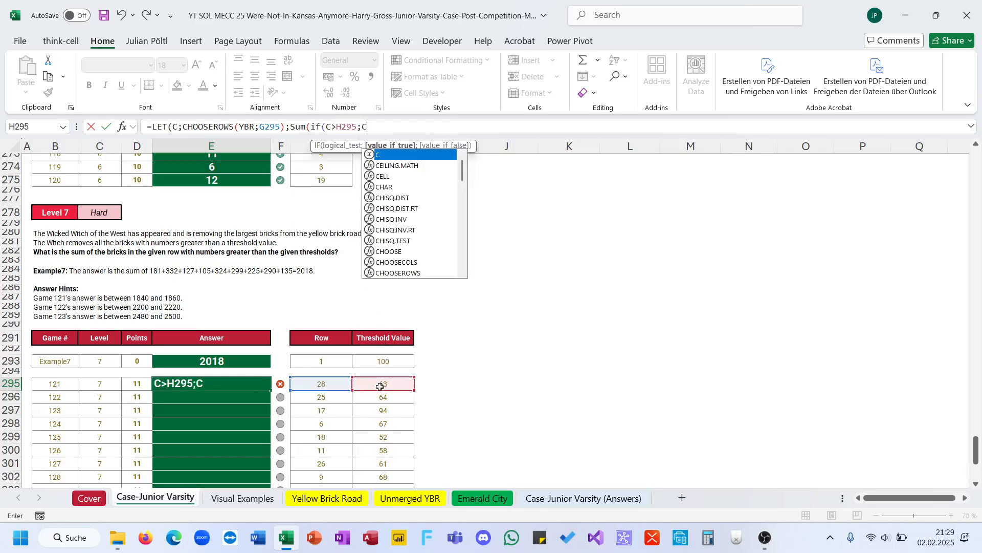
{"action": "type", "text": ";0))"}
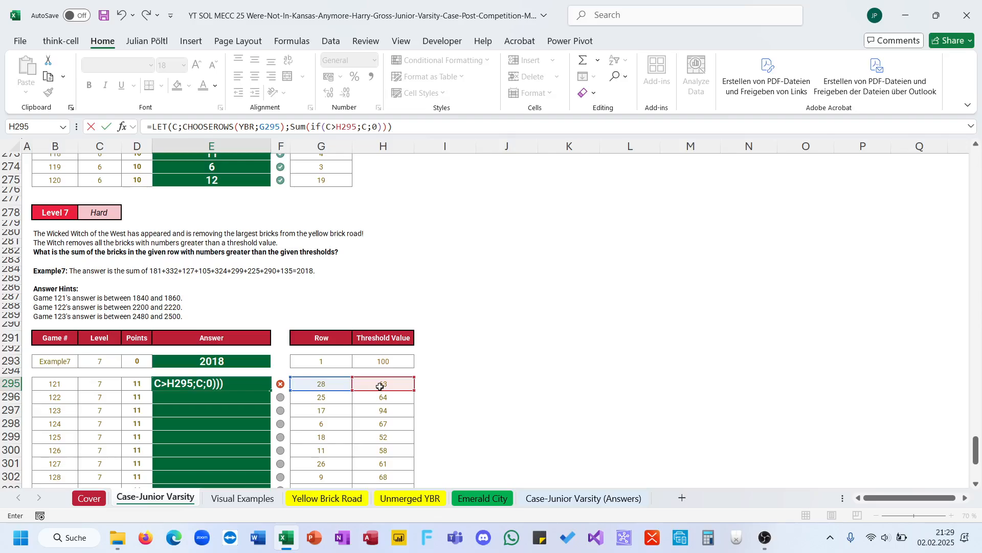
{"action": "key", "text": "Return"}
{"action": "key", "text": "Up"}
Fill the E295 threshold-sum formula down through all Level 7 answers
{"action": "double_click", "coordinate": [272, 389]}
{"action": "scroll", "coordinate": [272, 390], "scroll_direction": "down", "scroll_amount": 2}
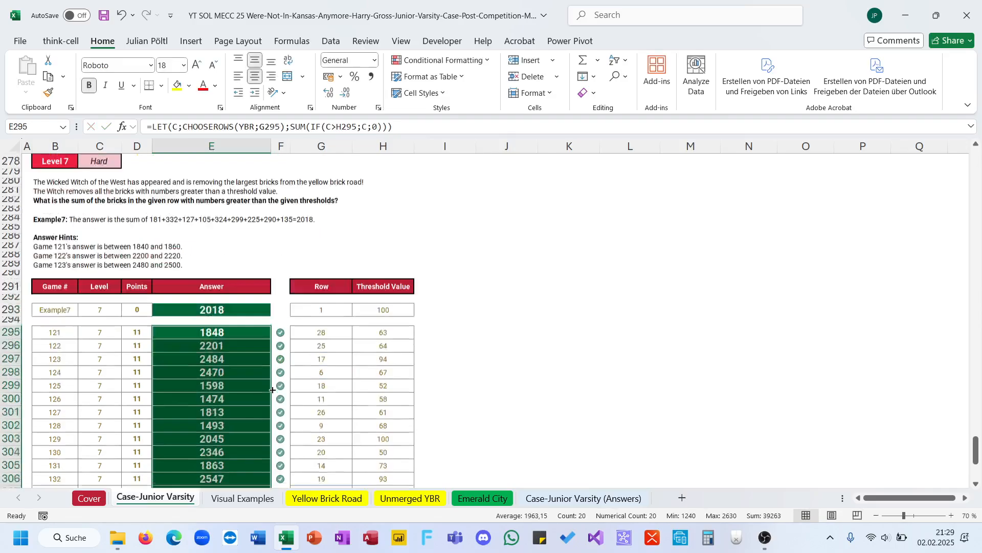
{"action": "scroll", "coordinate": [272, 390], "scroll_direction": "down", "scroll_amount": 2}
{"action": "scroll", "coordinate": [317, 373], "scroll_direction": "up", "scroll_amount": 3}
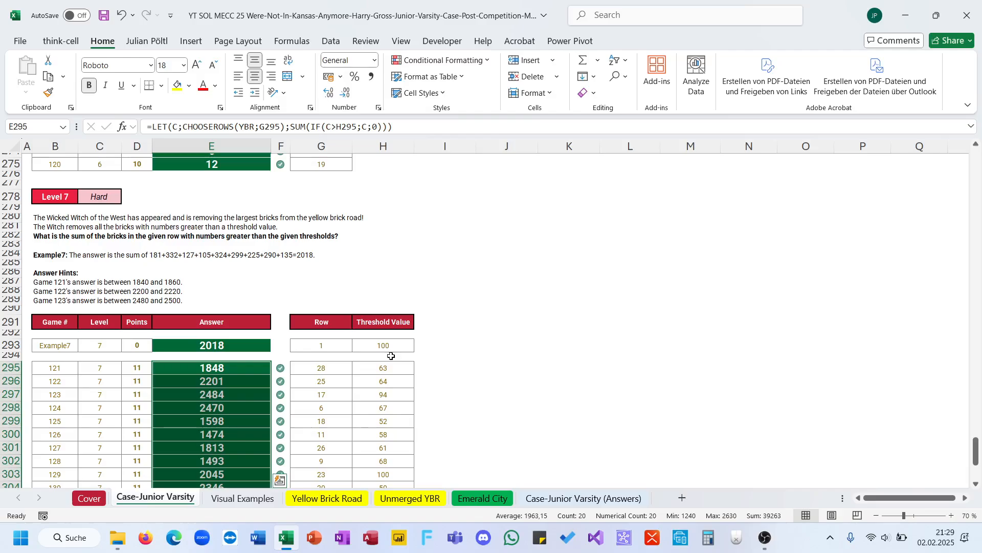
{"action": "scroll", "coordinate": [391, 356], "scroll_direction": "up", "scroll_amount": 4}
{"action": "scroll", "coordinate": [391, 356], "scroll_direction": "down", "scroll_amount": 2}
{"action": "left_click", "coordinate": [422, 428]}
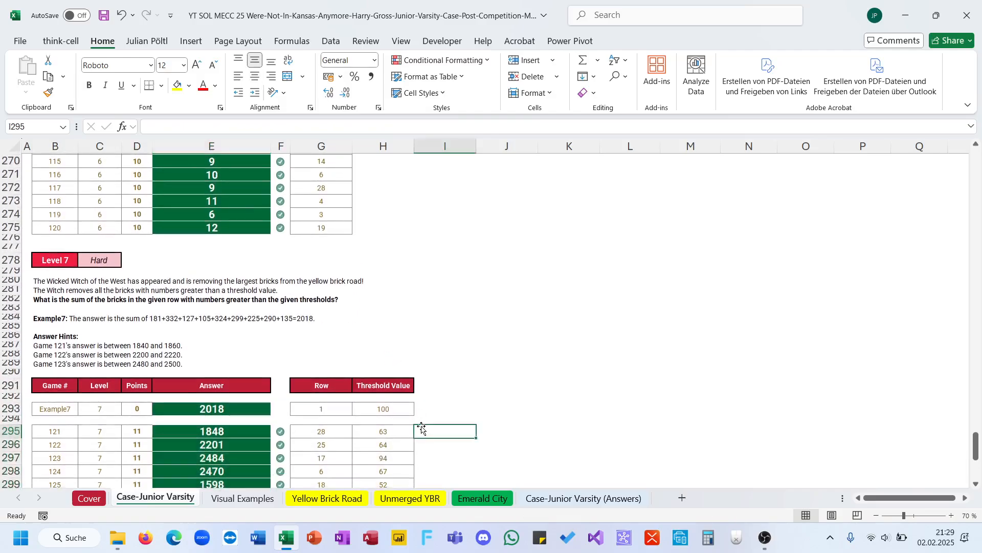
Copy the E295 formula text unchanged into the empty cell I295 for building an alternative solution
{"action": "left_click", "coordinate": [253, 436]}
{"action": "scroll", "coordinate": [246, 436], "scroll_direction": "down", "scroll_amount": 1}
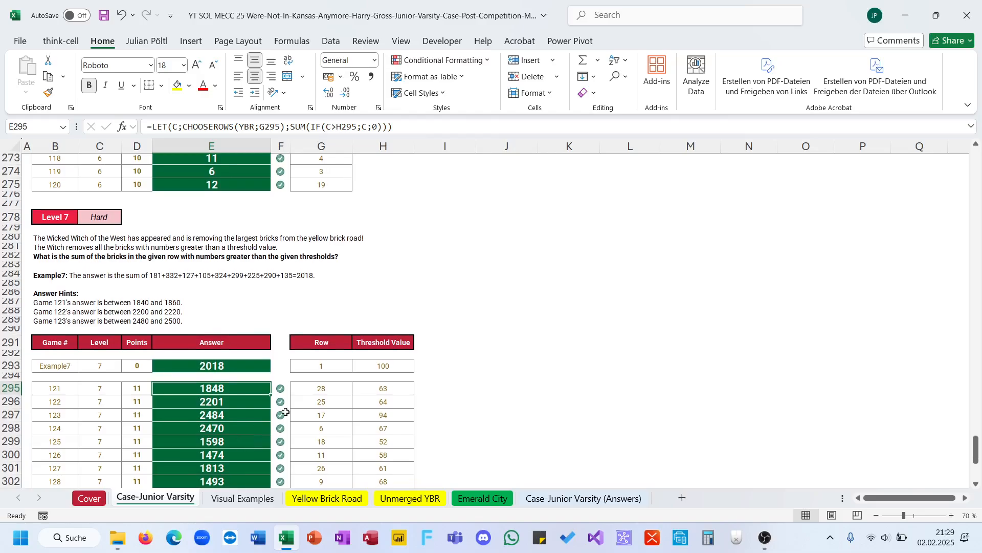
{"action": "left_click", "coordinate": [361, 129]}
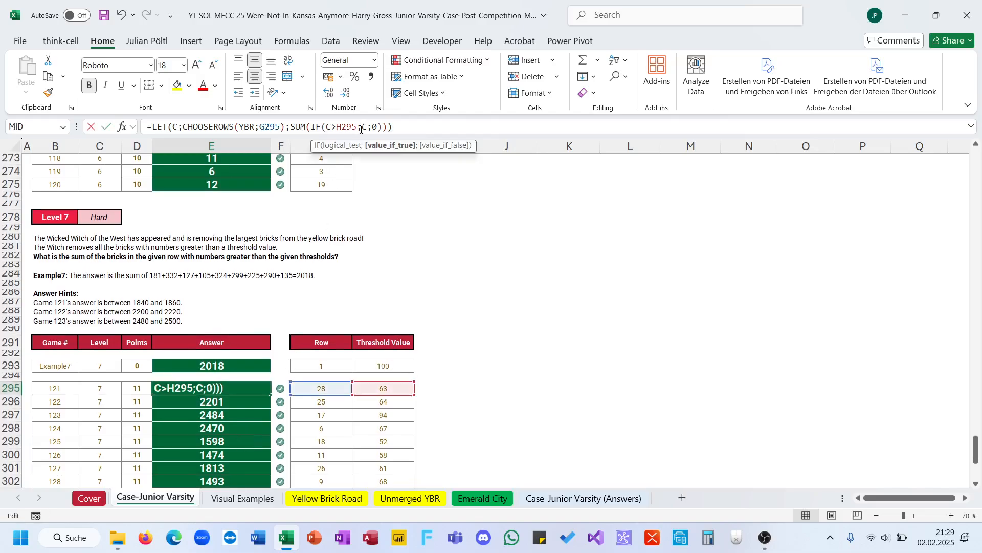
{"action": "key", "text": "ctrl+a"}
{"action": "key", "text": "ctrl+c"}
{"action": "key", "text": "Tab"}
{"action": "key", "text": "Tab"}
{"action": "key", "text": "Tab"}
{"action": "key", "text": "Tab"}
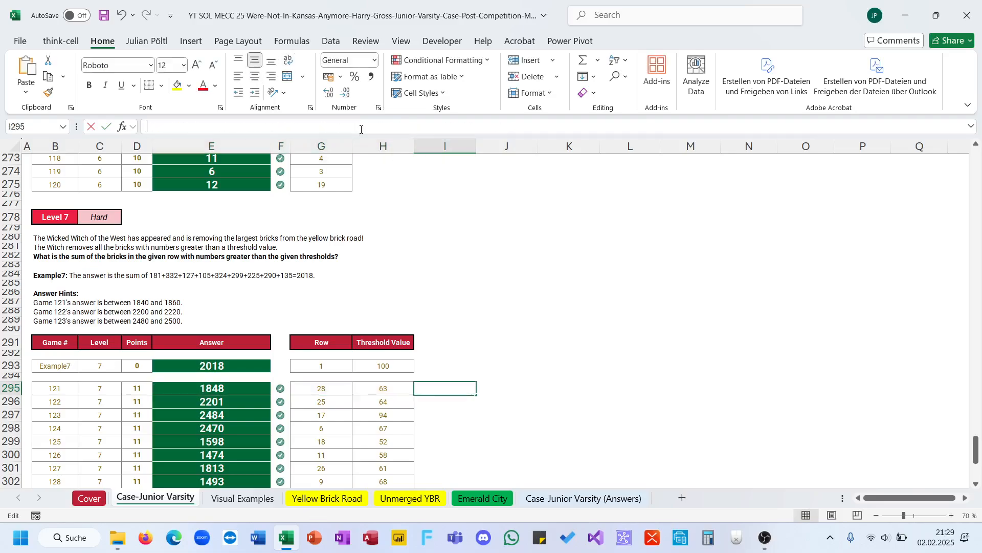
{"action": "left_click", "coordinate": [360, 129]}
{"action": "key", "text": "ctrl+v"}
Replace the SUM(IF) calculation in I295 with FILTER(C;C>H295) and accept the correction adding the closing parenthesis
{"action": "left_click_drag", "start_coordinate": [393, 129], "coordinate": [292, 130]}
{"action": "type", "text": "FILTER(C;C"}
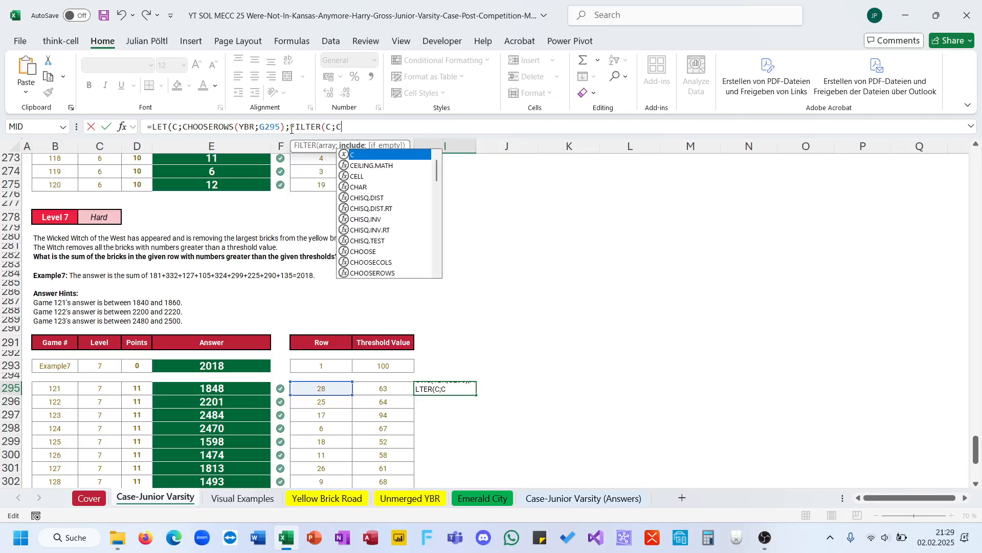
{"action": "type", "text": ">"}
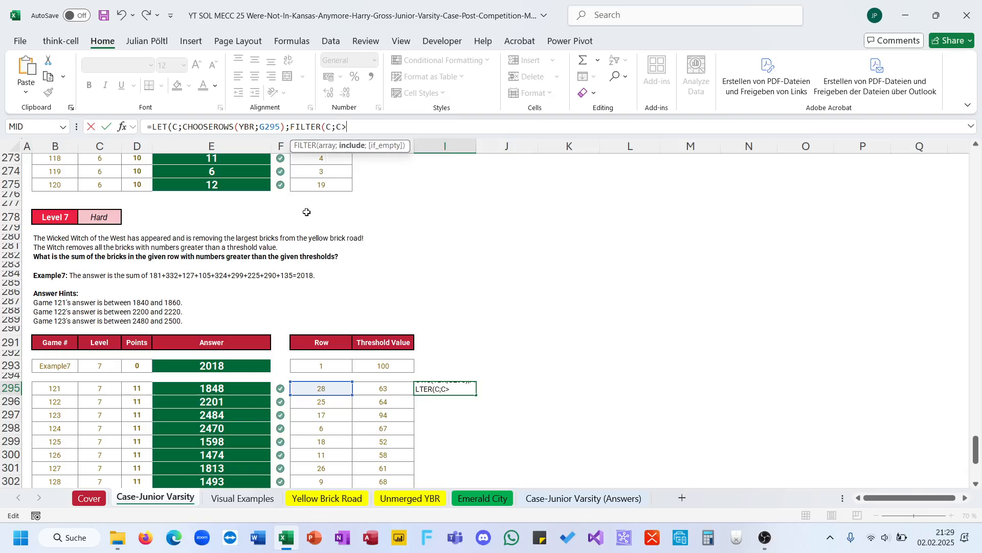
{"action": "left_click", "coordinate": [385, 390]}
{"action": "type", "text": ")"}
{"action": "key", "text": "Return"}
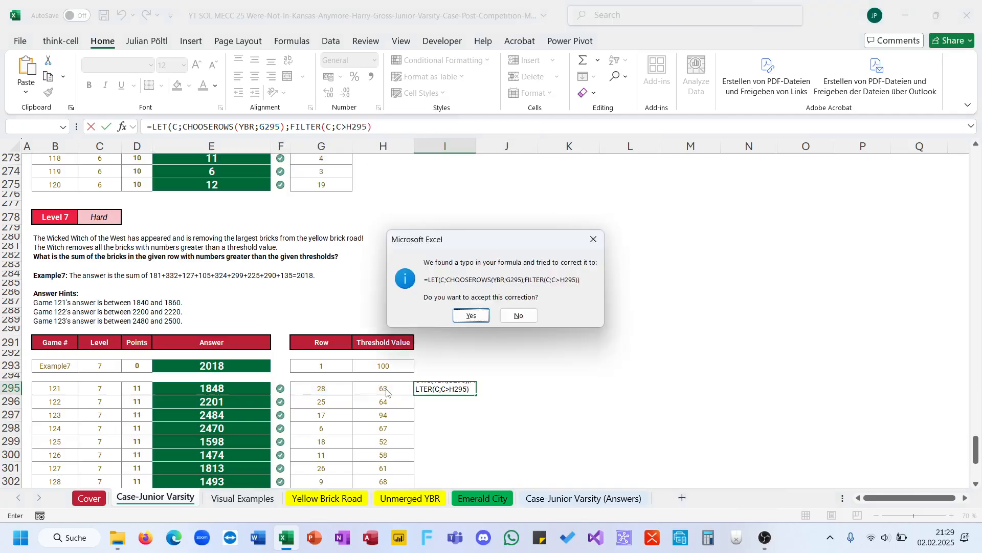
{"action": "key", "text": "Return"}
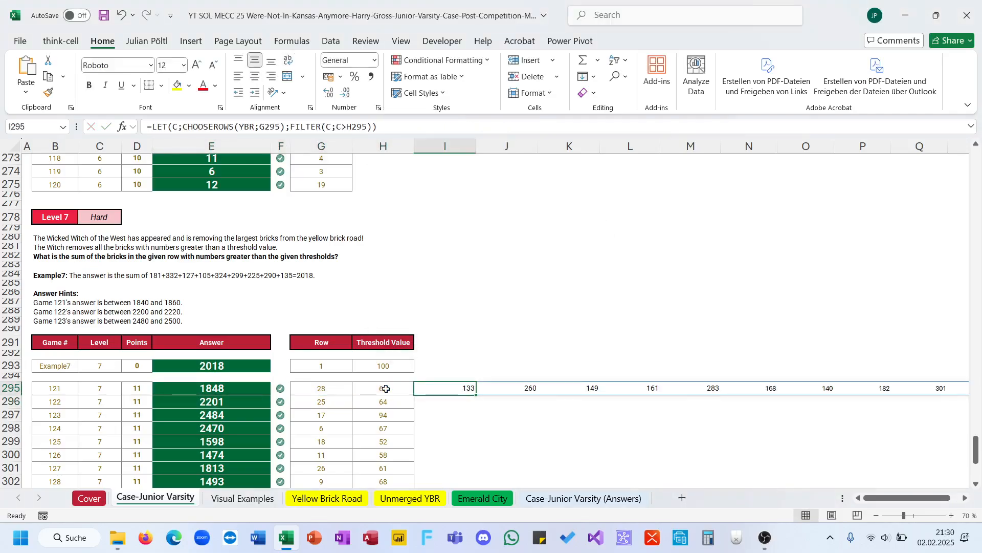
{"action": "left_click", "coordinate": [333, 126]}
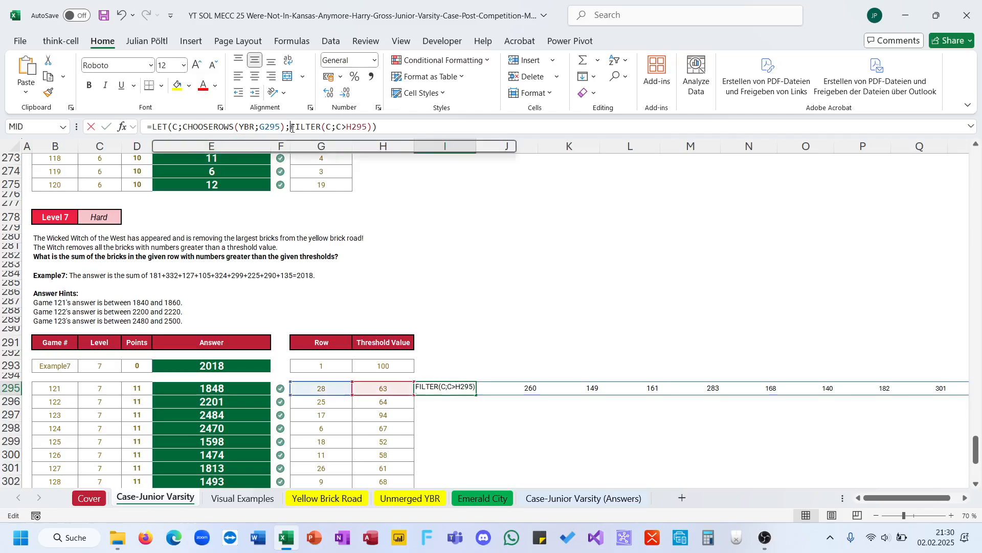
{"action": "left_click", "coordinate": [341, 129]}
{"action": "type", "text": "&"}
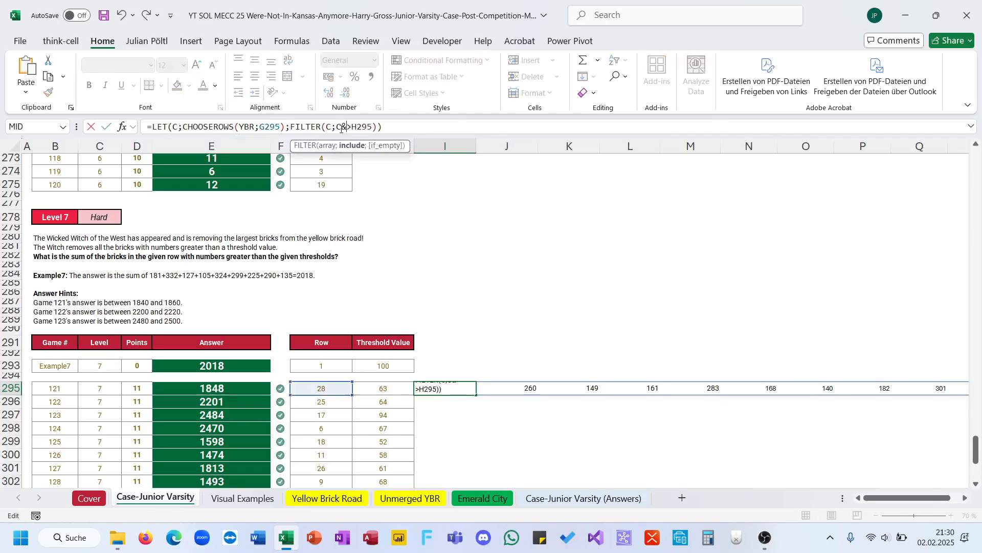
{"action": "key", "text": "BackSpace"}
{"action": "key", "text": "Return"}
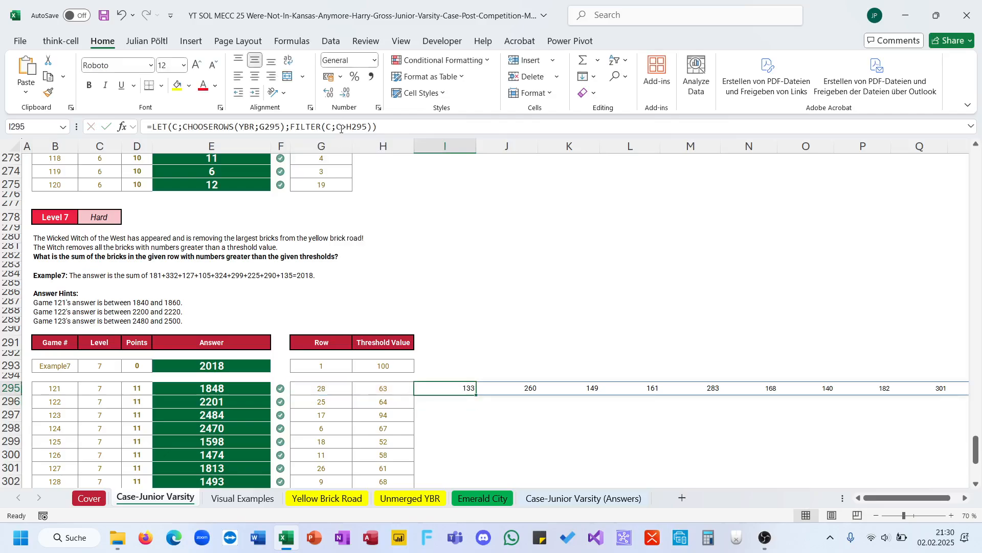
Wrap the FILTER in SUM so I295 reads =LET(C;CHOOSEROWS(YBR;G295);SUM(FILTER(C;C>H295)))
{"action": "left_click", "coordinate": [290, 130]}
{"action": "type", "text": "SUM("}
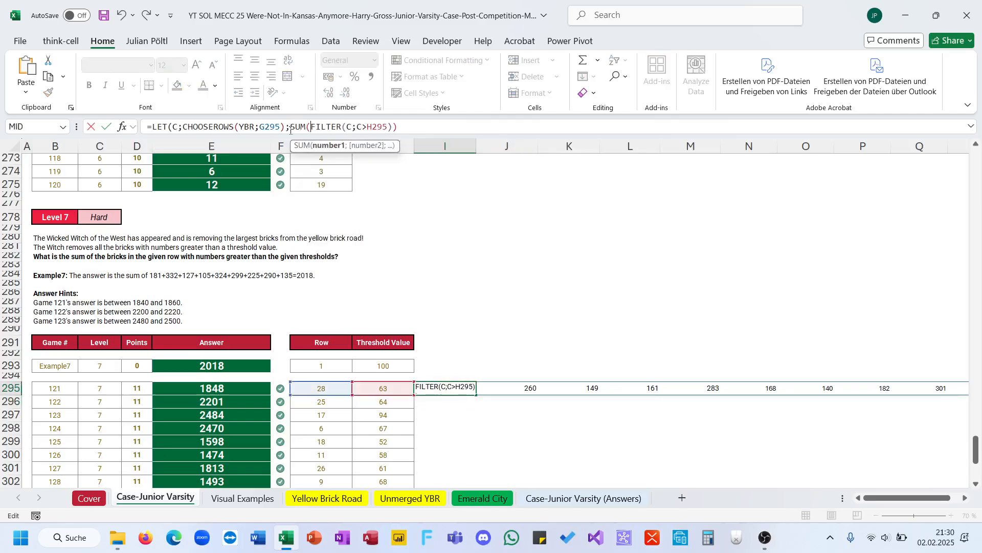
{"action": "type", "text": ")"}
{"action": "key", "text": "Return"}
{"action": "key", "text": "Up"}
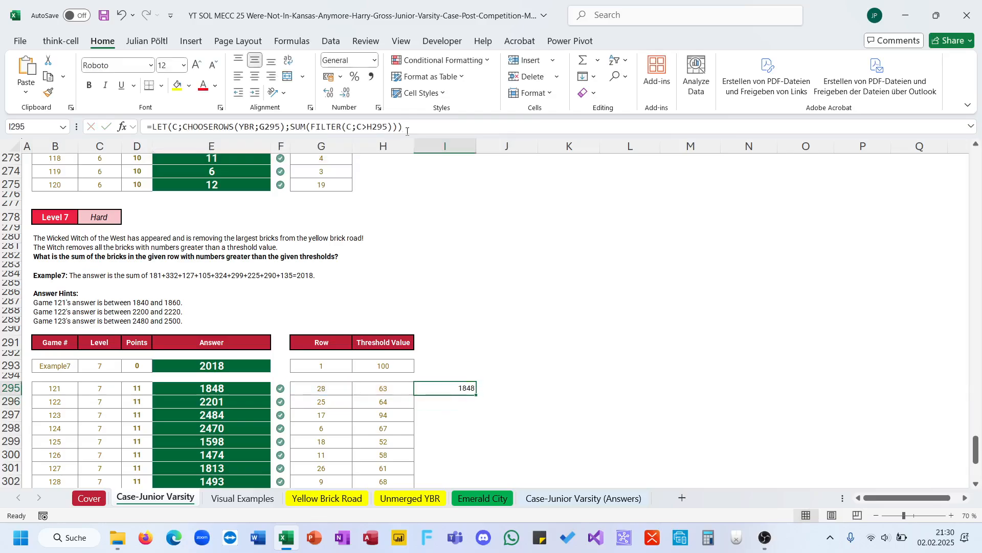
Cut the entire SUM(FILTER) formula text out of I295 and return to the Level 7 answer column
{"action": "key", "text": "ctrl+c"}
{"action": "left_click", "coordinate": [387, 128]}
{"action": "key", "text": "ctrl+a"}
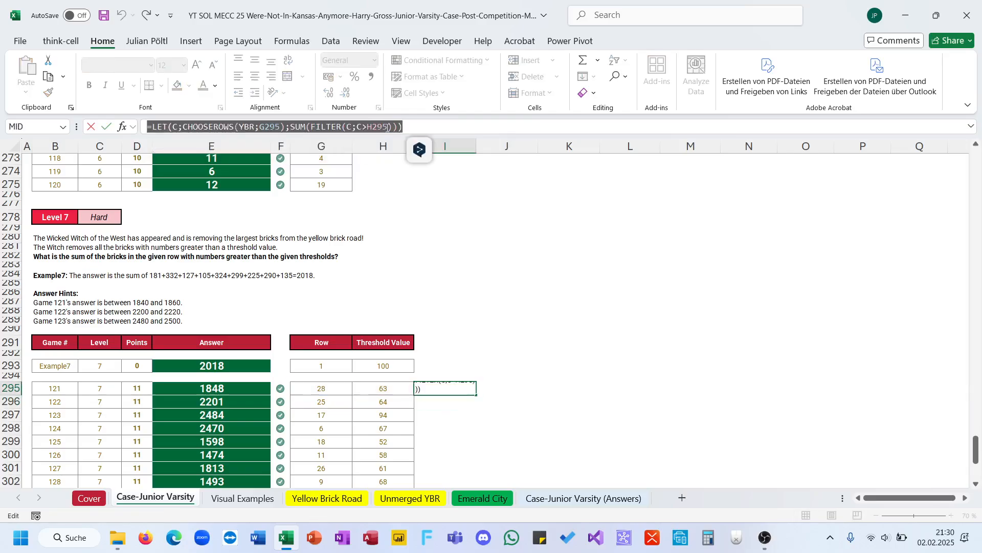
{"action": "key", "text": "ctrl+x"}
{"action": "key", "text": "Return"}
{"action": "left_click", "coordinate": [233, 393]}
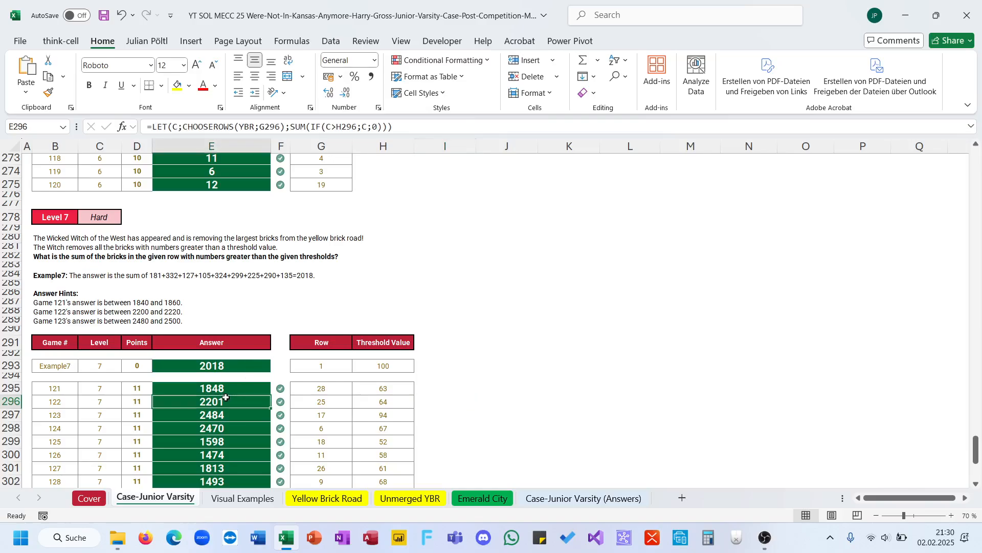
Replace the E295 formula with =LET(C;CHOOSEROWS(YBR;G295);SUM(FILTER(C;C>H295))) and fill it down the Level 7 answers
{"action": "left_click", "coordinate": [266, 125]}
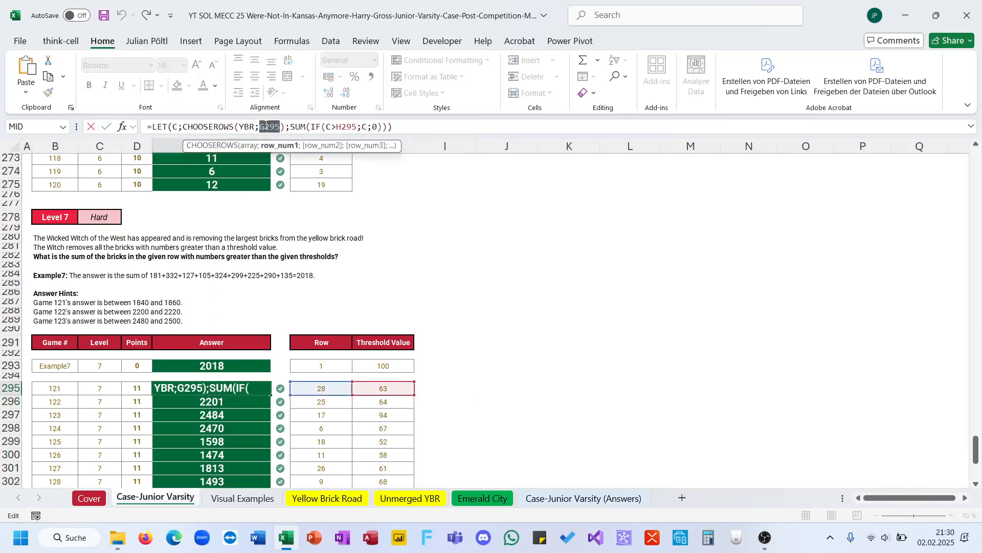
{"action": "key", "text": "ctrl+a"}
{"action": "key", "text": "ctrl+v"}
{"action": "key", "text": "ctrl+Return"}
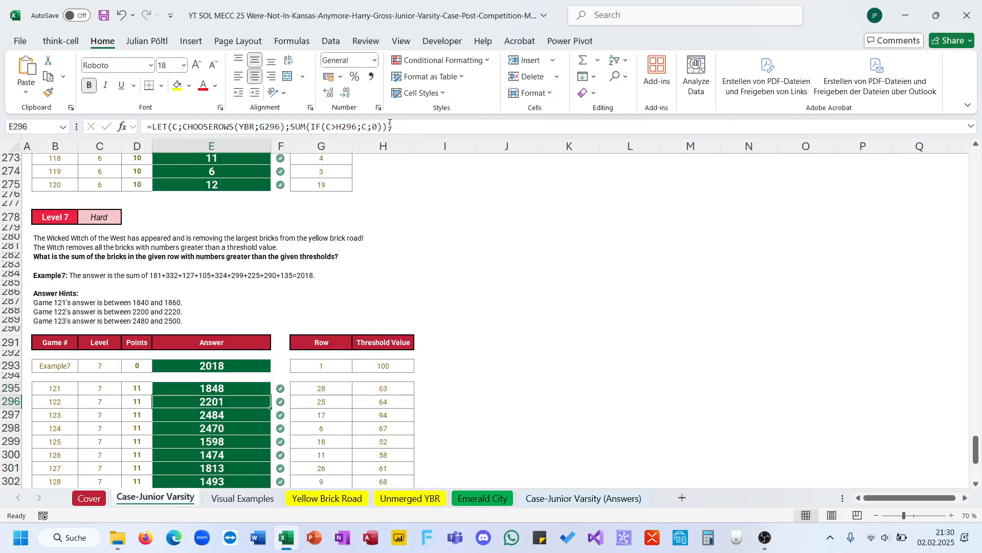
{"action": "double_click", "coordinate": [271, 394]}
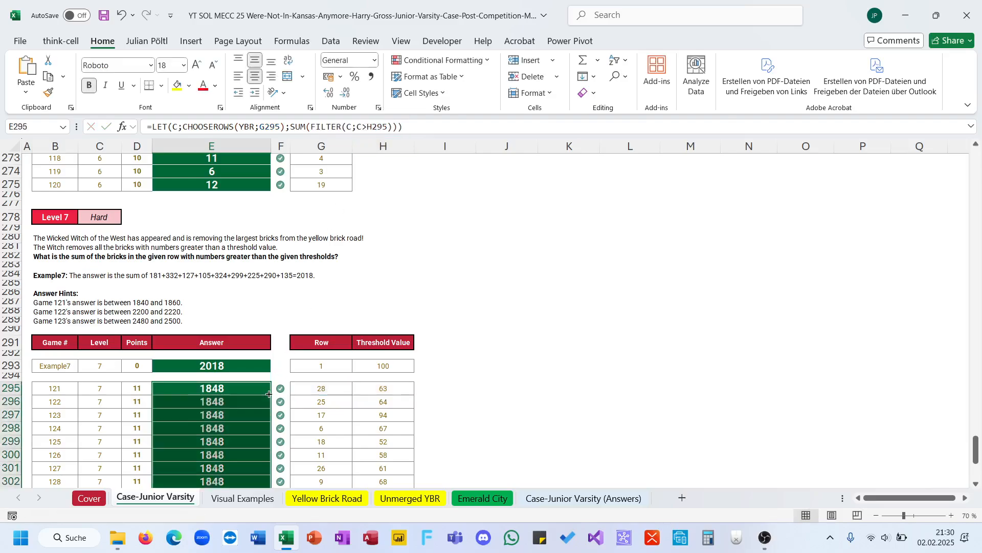
Copy the filled Level 7 answer formulas and paste them starting at the last Level 6 answer, E275
{"action": "key", "text": "ctrl+c"}
{"action": "left_click", "coordinate": [234, 388]}
{"action": "left_click", "coordinate": [229, 187]}
{"action": "key", "text": "ctrl+v"}
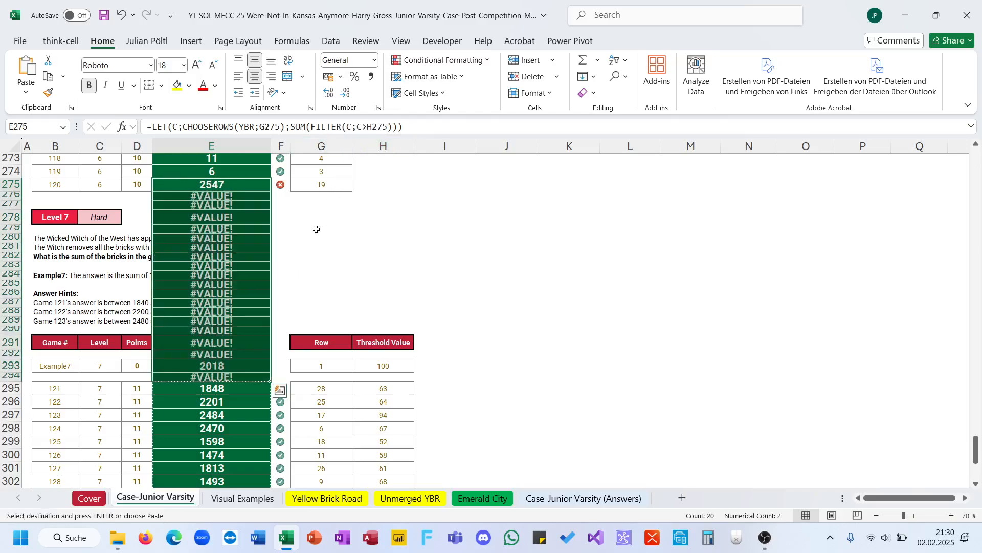
Clear the stray pasted formulas from column E between the last Level 6 answer and the Level 7 answers, keeping the Example7 answer
{"action": "mouse_move", "coordinate": [231, 197]}
{"action": "left_mouse_down"}
{"action": "mouse_move", "coordinate": [232, 367]}
{"action": "mouse_move", "coordinate": [220, 163]}
{"action": "mouse_move", "coordinate": [219, 199]}
{"action": "left_mouse_up"}
{"action": "left_click", "coordinate": [225, 377]}
{"action": "key", "text": "Delete"}
{"action": "key", "text": "Delete"}
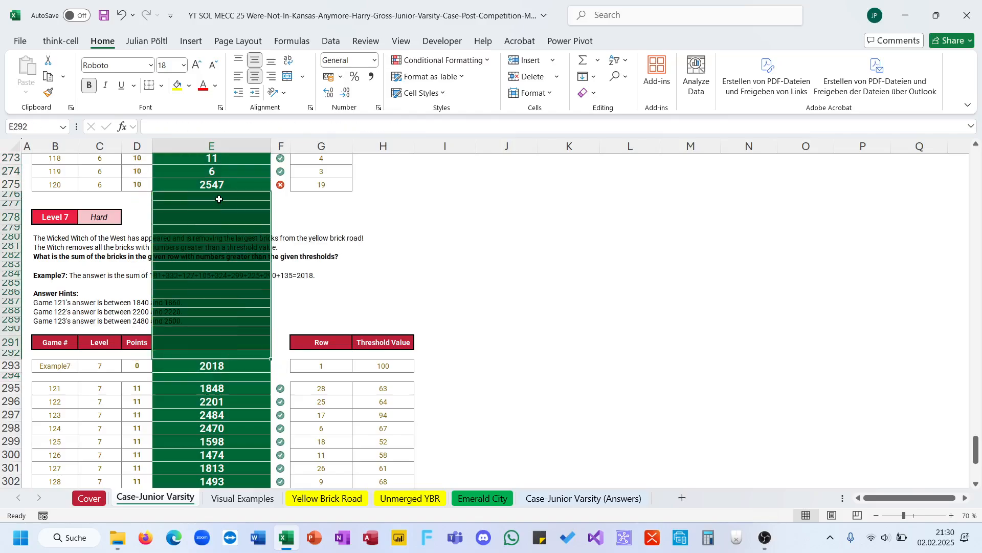
Set the filter threshold in the E275 formula to 99 in place of the H275 reference
{"action": "left_click", "coordinate": [323, 276]}
{"action": "scroll", "coordinate": [332, 275], "scroll_direction": "up", "scroll_amount": 2}
{"action": "left_click", "coordinate": [232, 439]}
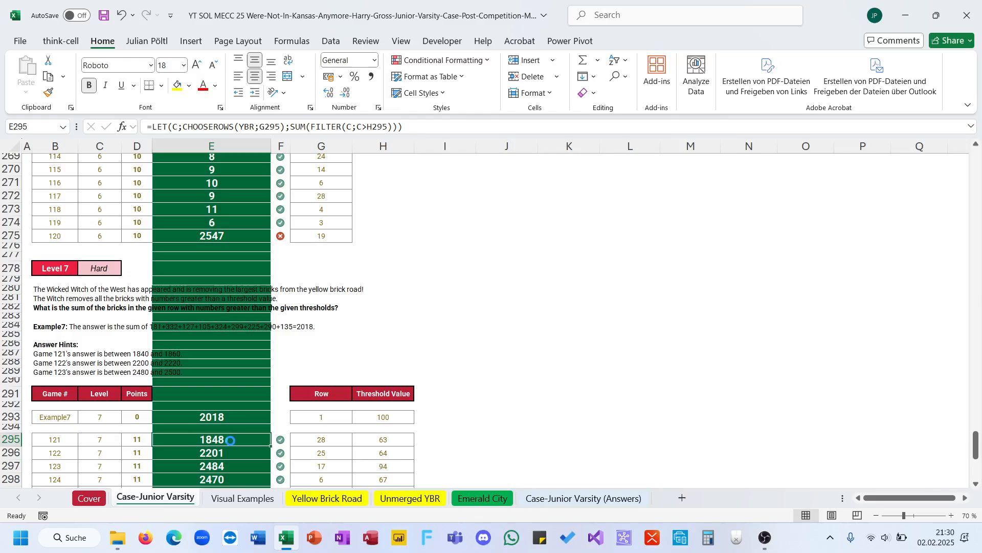
{"action": "key", "text": "ctrl+c"}
{"action": "left_click", "coordinate": [233, 238]}
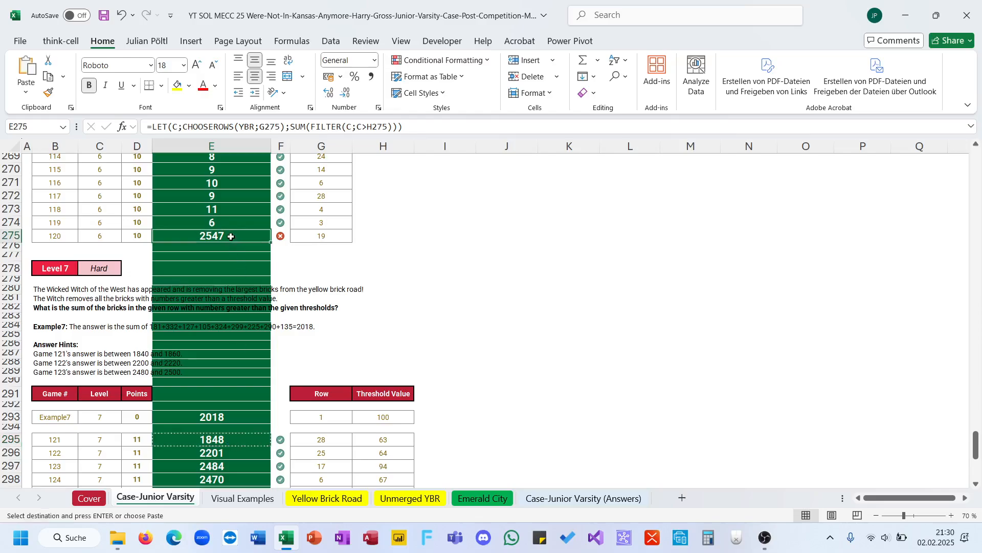
{"action": "double_click", "coordinate": [383, 128]}
{"action": "type", "text": "99"}
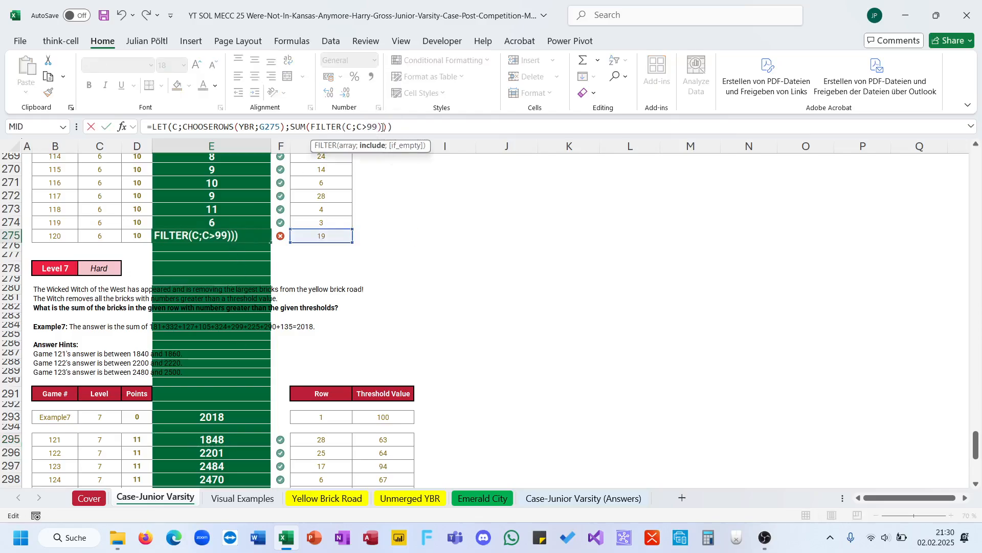
{"action": "key", "text": "ctrl+Return"}
Swap SUM for COLUMNS so E275 reads =LET(C;CHOOSEROWS(YBR;G275);COLUMNS(FILTER(C;C>99)))
{"action": "left_click", "coordinate": [381, 127]}
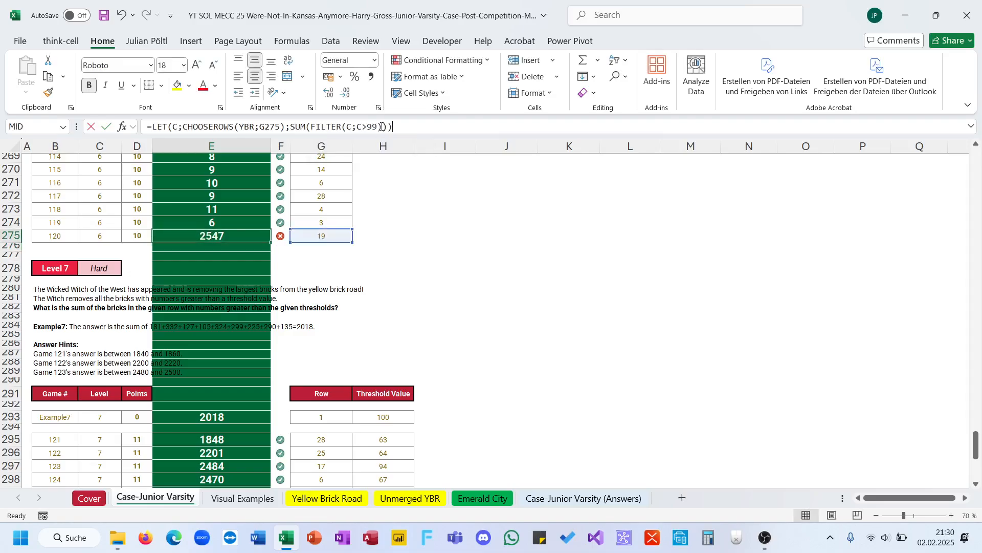
{"action": "left_click", "coordinate": [367, 128]}
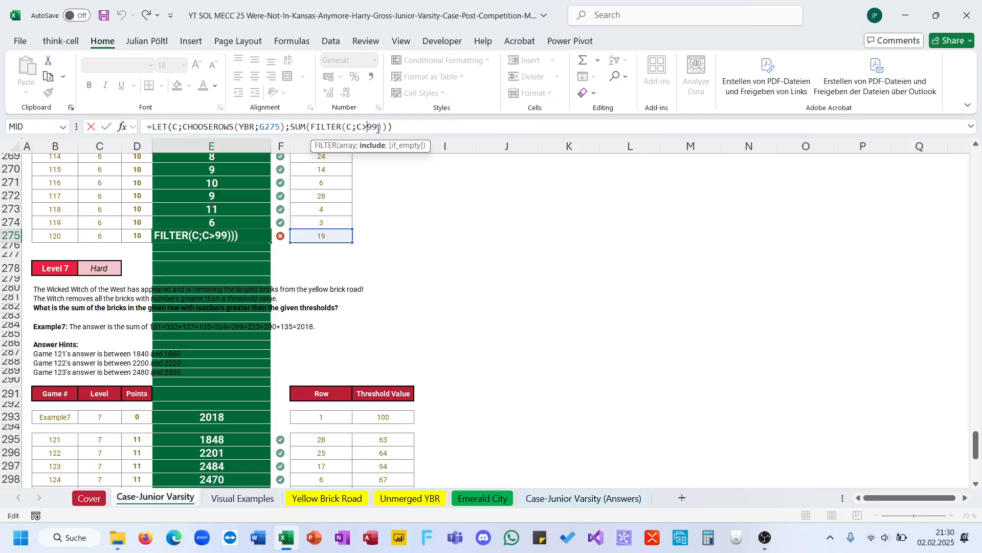
{"action": "scroll", "coordinate": [373, 265], "scroll_direction": "up", "scroll_amount": 4}
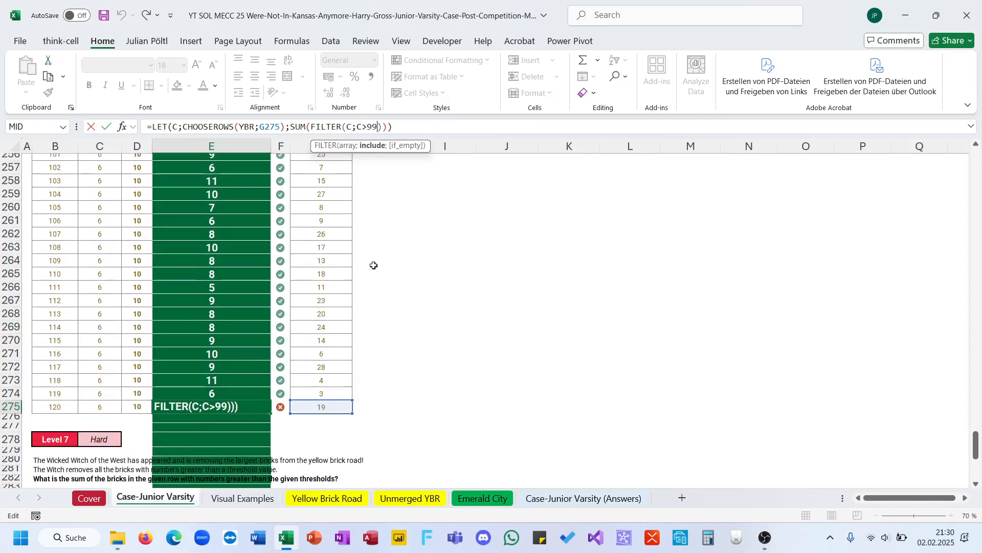
{"action": "left_click", "coordinate": [300, 126]}
{"action": "double_click", "coordinate": [300, 126]}
{"action": "type", "text": "col"}
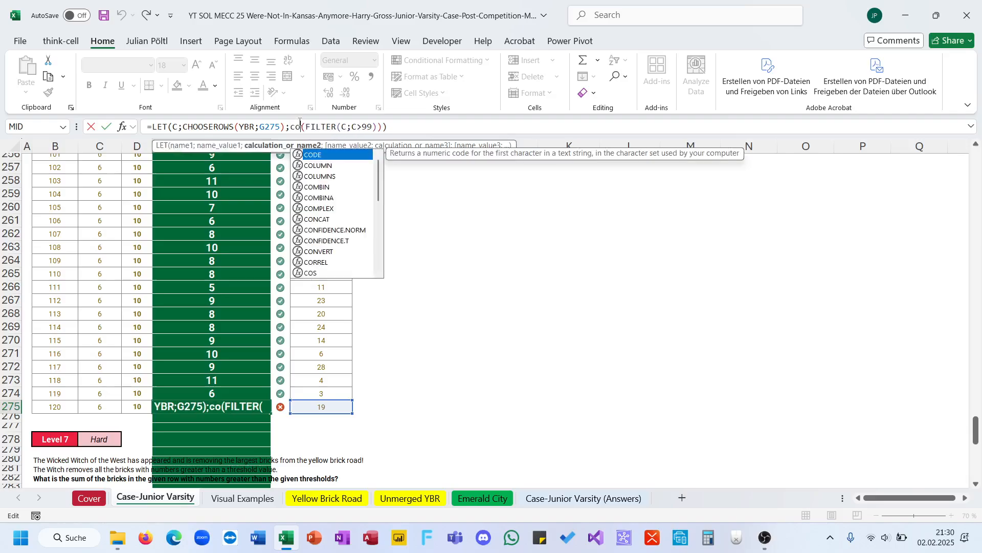
{"action": "key", "text": "Tab"}
{"action": "key", "text": "Return"}
{"action": "key", "text": "Up"}
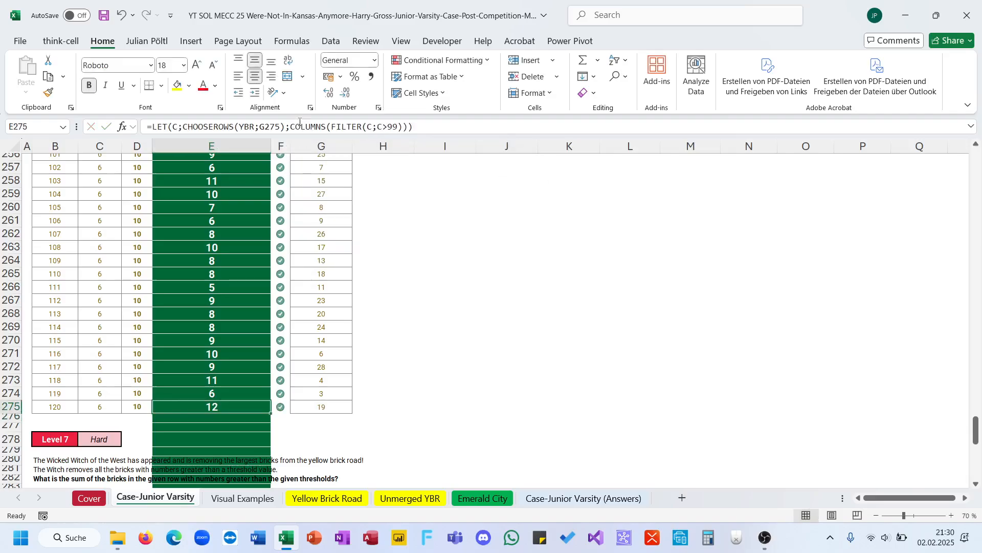
Fill the E275 formula upward through all Level 6 answers to E256 and review it without changes
{"action": "left_click_drag", "start_coordinate": [272, 413], "coordinate": [212, 190]}
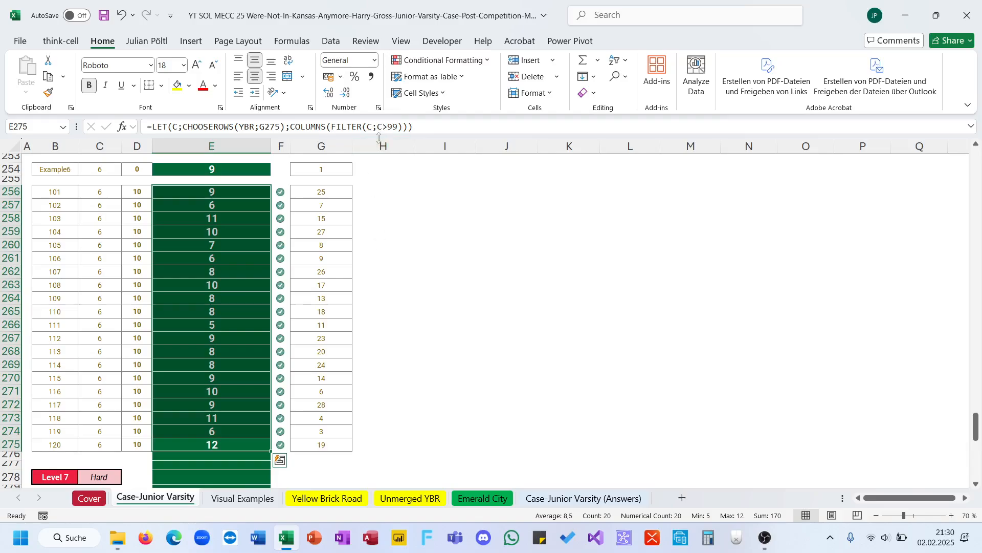
{"action": "key", "text": "F2"}
{"action": "key", "text": "Escape"}
Inspect the grey cells on the Yellow Brick Road sheet and enter 28 as the Bonus 1 answer in E25
{"action": "scroll", "coordinate": [379, 267], "scroll_direction": "down", "scroll_amount": 15}
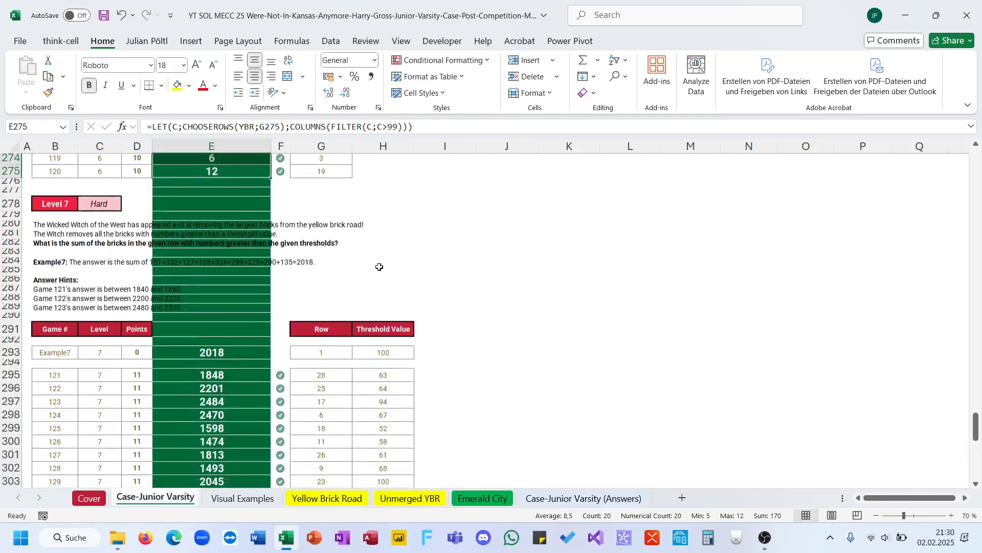
{"action": "scroll", "coordinate": [379, 267], "scroll_direction": "up", "scroll_amount": 20}
{"action": "scroll", "coordinate": [379, 266], "scroll_direction": "up", "scroll_amount": 20}
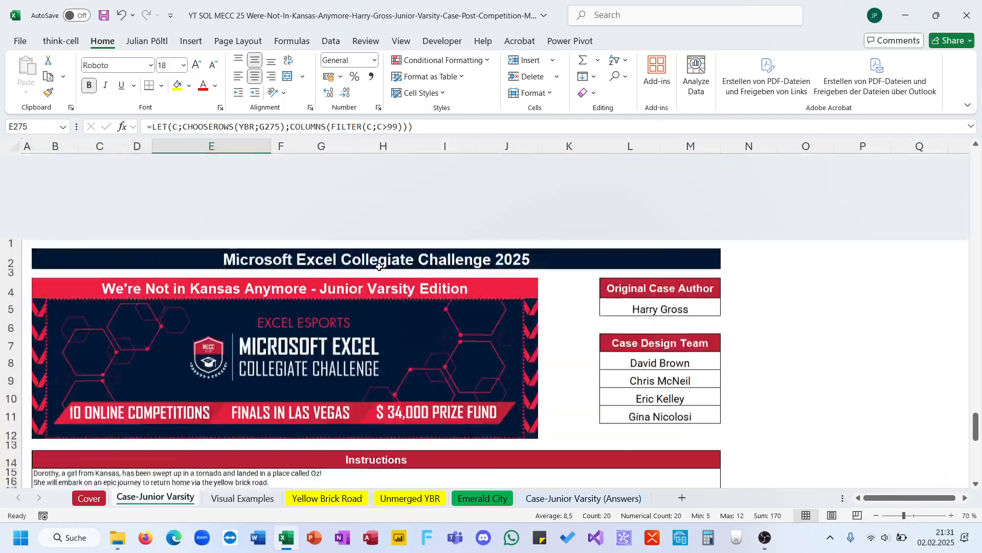
{"action": "scroll", "coordinate": [344, 311], "scroll_direction": "down", "scroll_amount": 5}
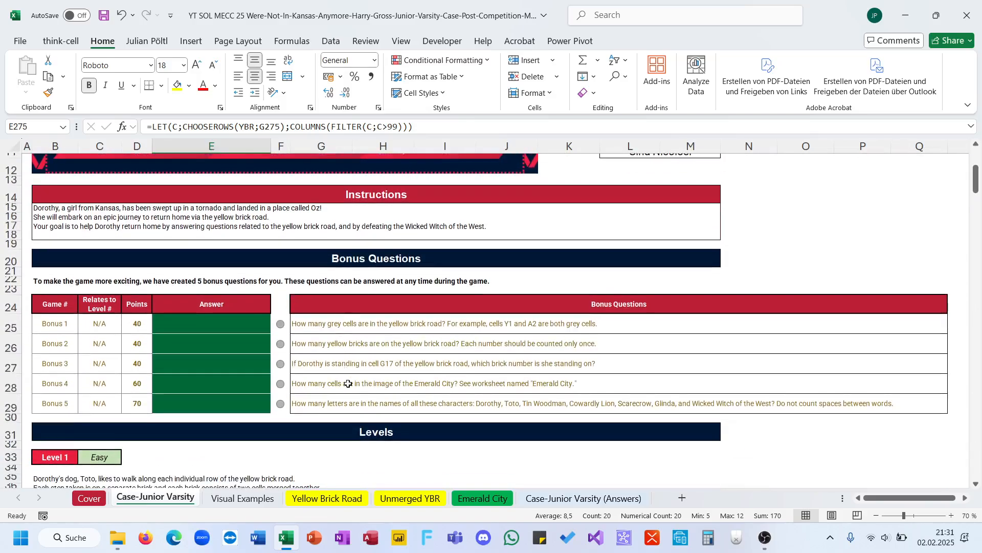
{"action": "left_click", "coordinate": [332, 498]}
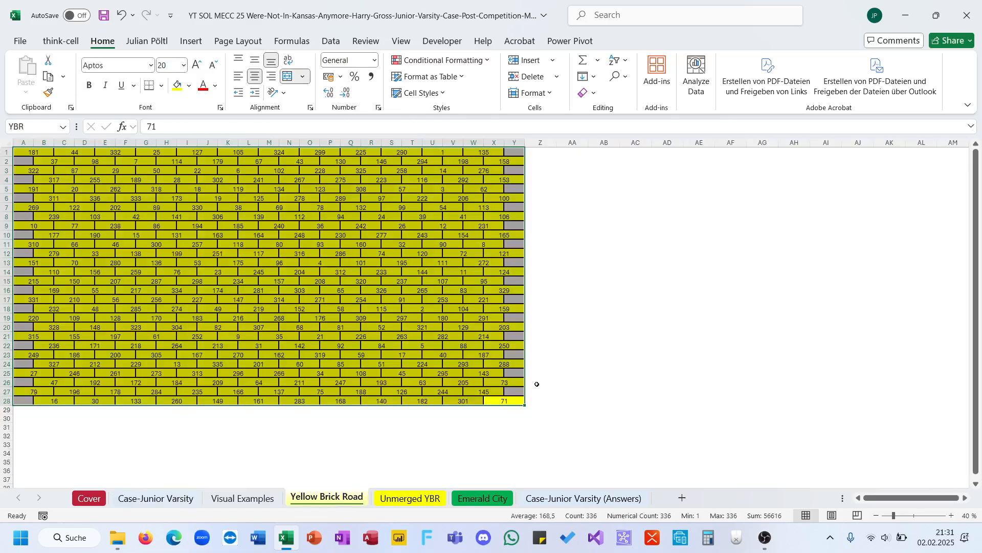
{"action": "left_click", "coordinate": [572, 418]}
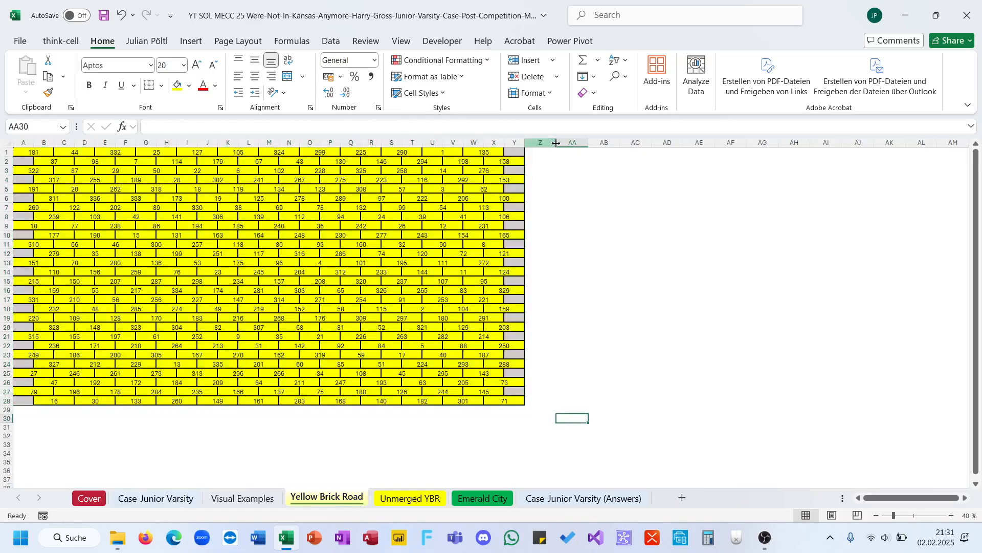
{"action": "left_click_drag", "start_coordinate": [499, 400], "coordinate": [20, 149]}
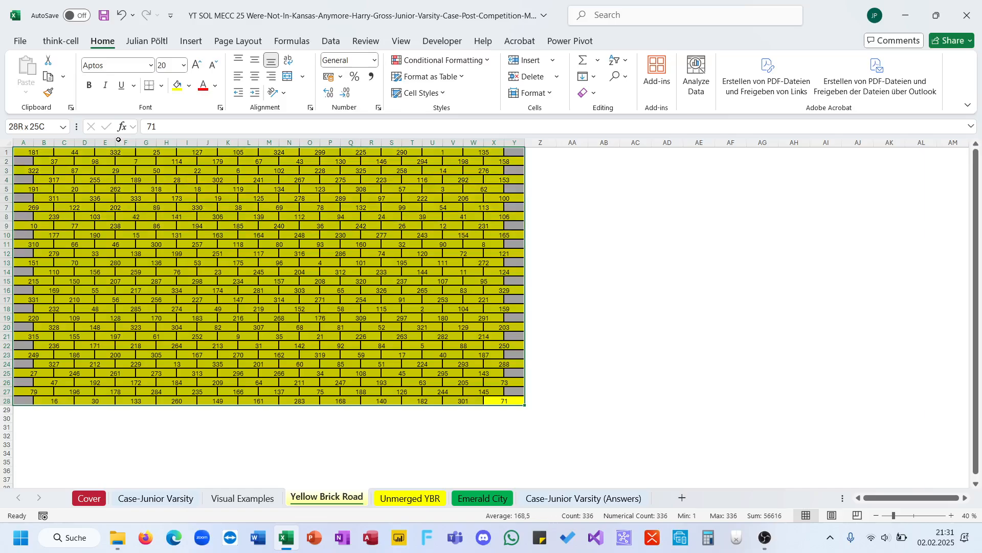
{"action": "left_click", "coordinate": [123, 436]}
{"action": "left_click", "coordinate": [156, 497]}
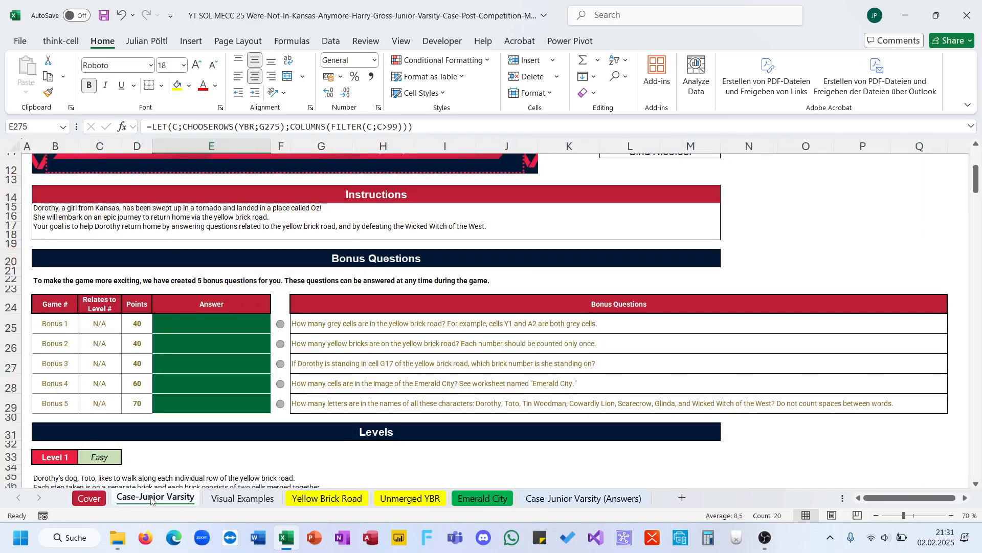
{"action": "left_click", "coordinate": [205, 329]}
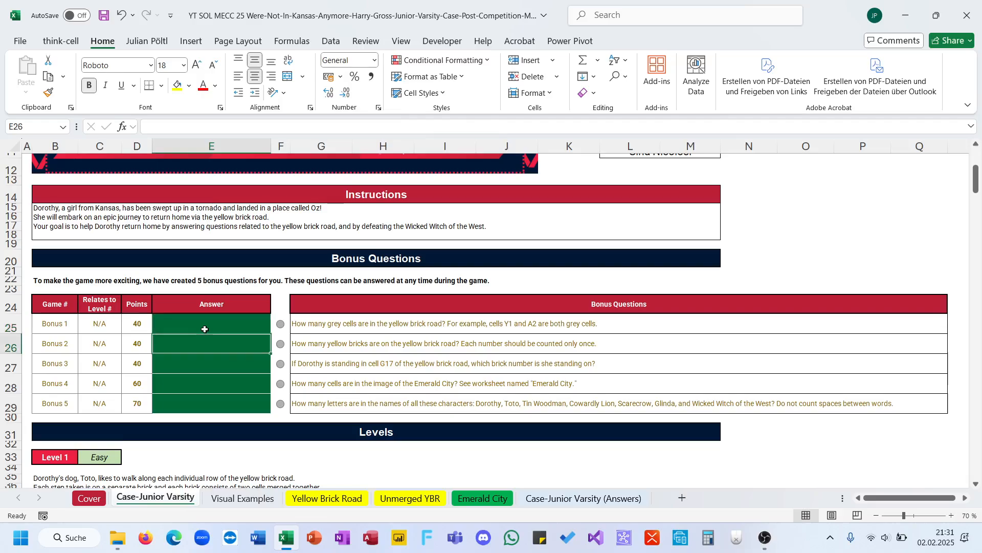
{"action": "type", "text": "28"}
{"action": "key", "text": "Return"}
Inspect the brick rows on the Unmerged YBR sheet and enter =12*28 as the Bonus 2 answer in E26
{"action": "left_click", "coordinate": [327, 498]}
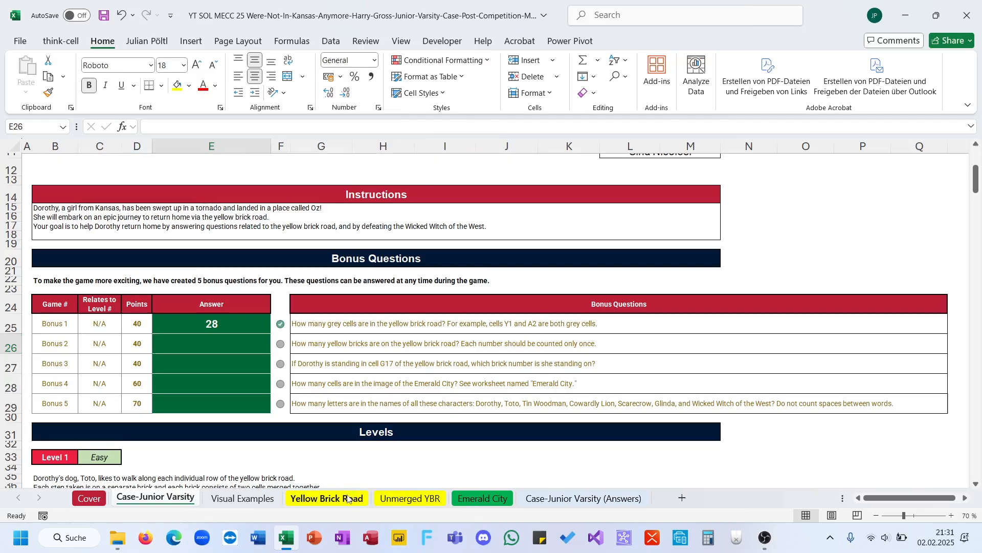
{"action": "left_click", "coordinate": [416, 499]}
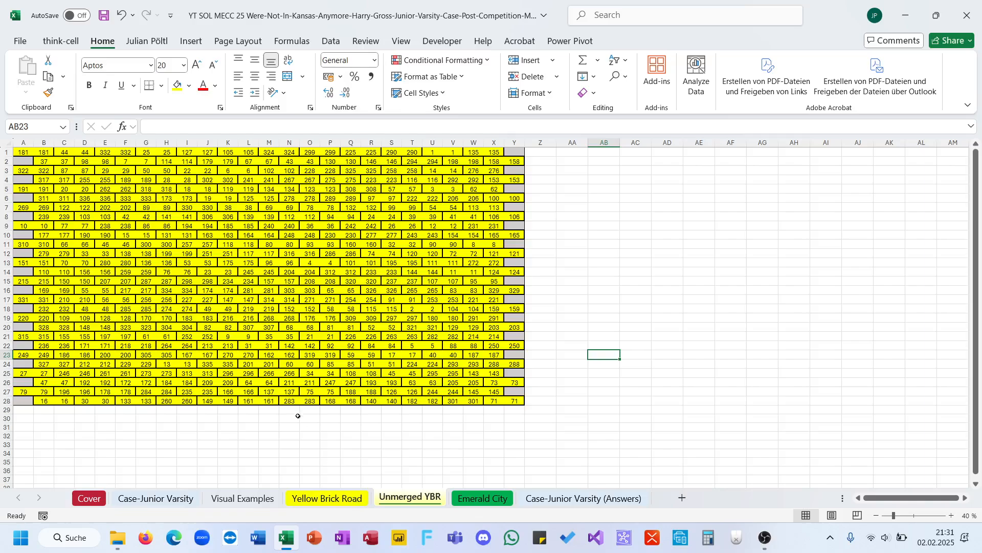
{"action": "left_click_drag", "start_coordinate": [513, 401], "coordinate": [23, 152]}
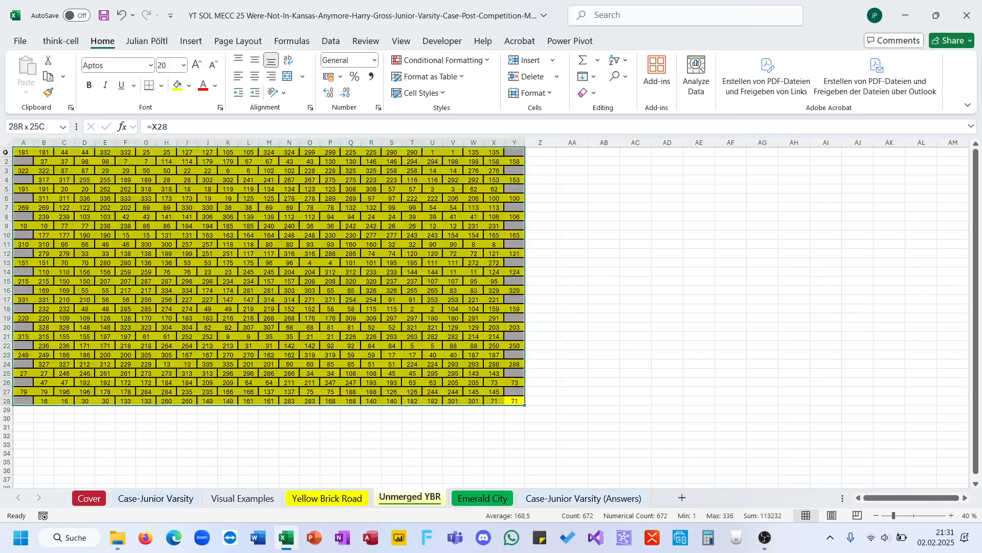
{"action": "left_click", "coordinate": [412, 427]}
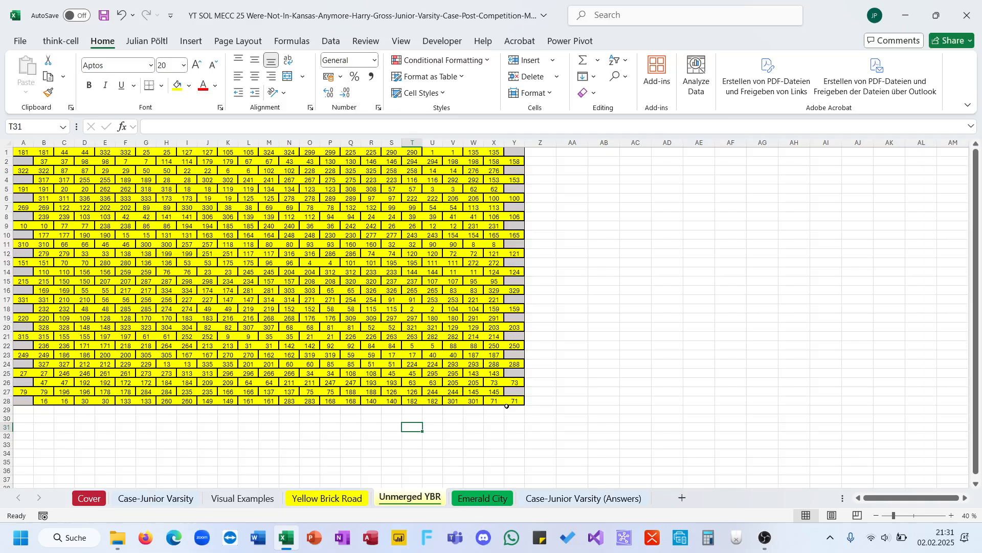
{"action": "left_click_drag", "start_coordinate": [508, 402], "coordinate": [46, 398]}
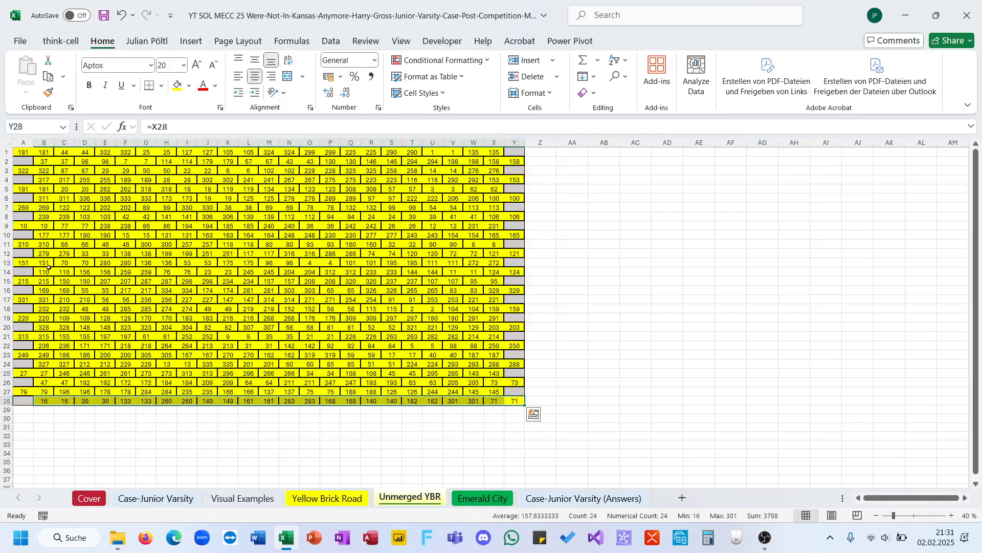
{"action": "left_click", "coordinate": [264, 418]}
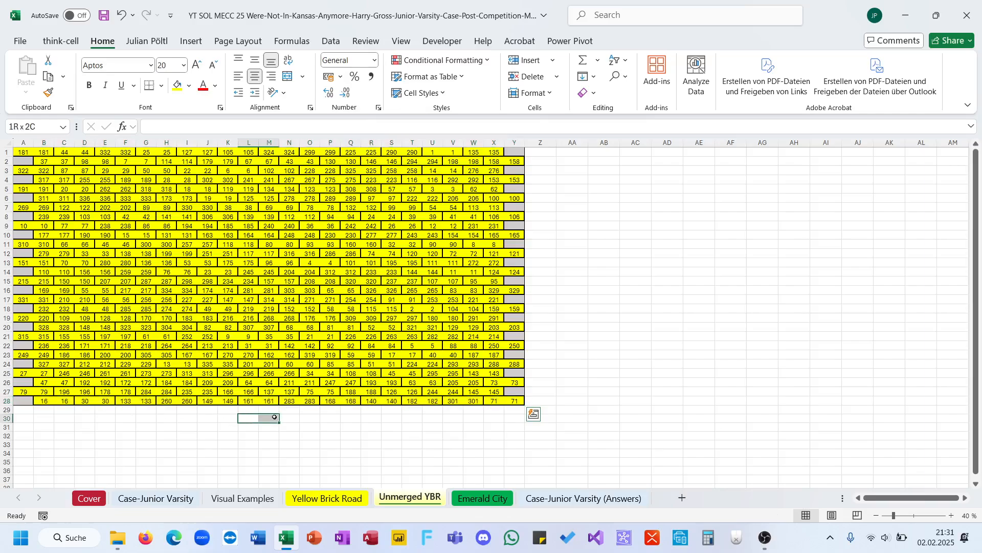
{"action": "left_click", "coordinate": [260, 453]}
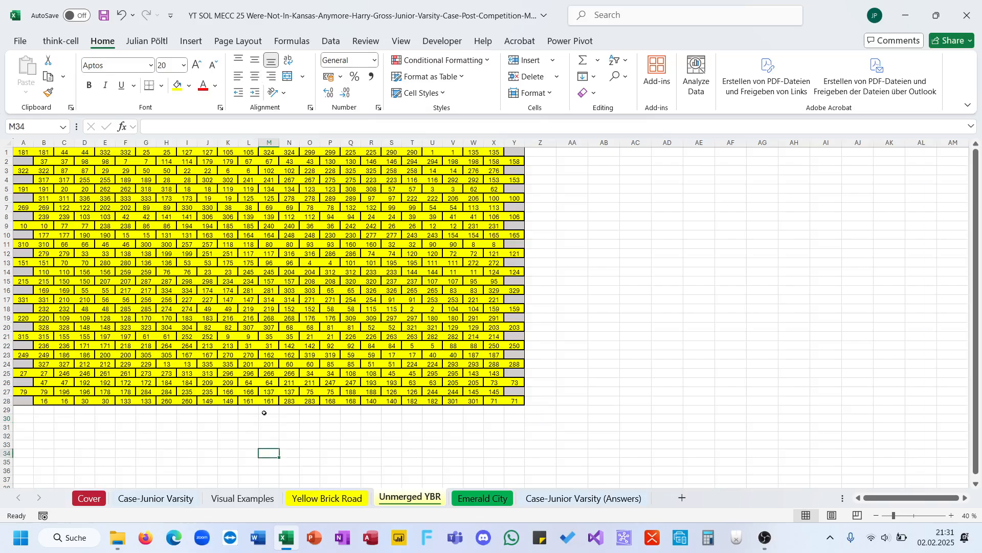
{"action": "left_click", "coordinate": [163, 498]}
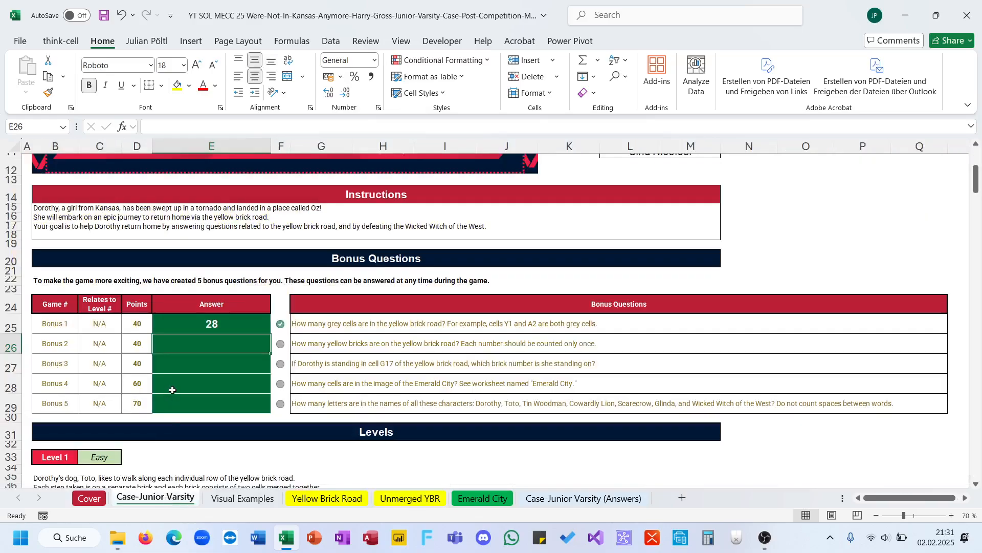
{"action": "type", "text": "=12"}
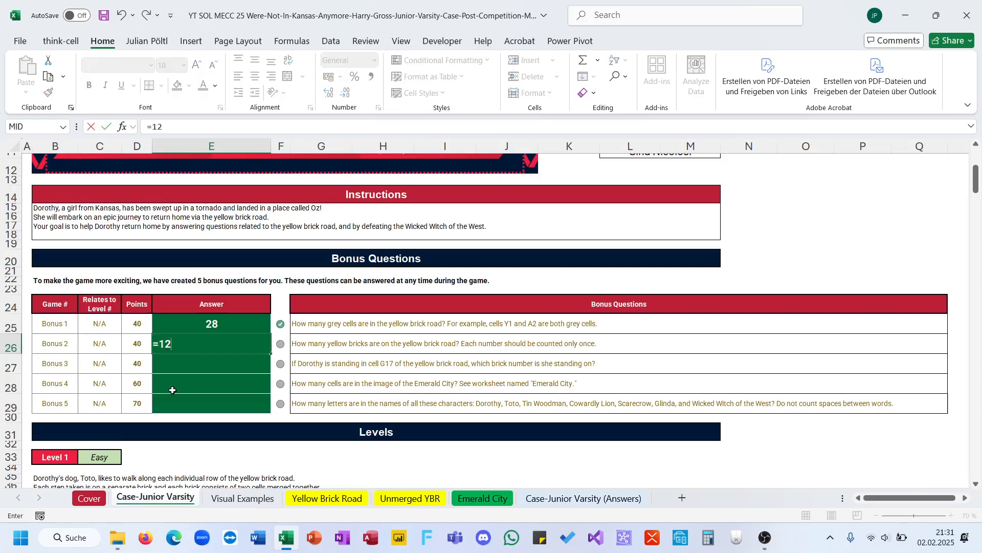
{"action": "type", "text": "*28"}
{"action": "key", "text": "Return"}
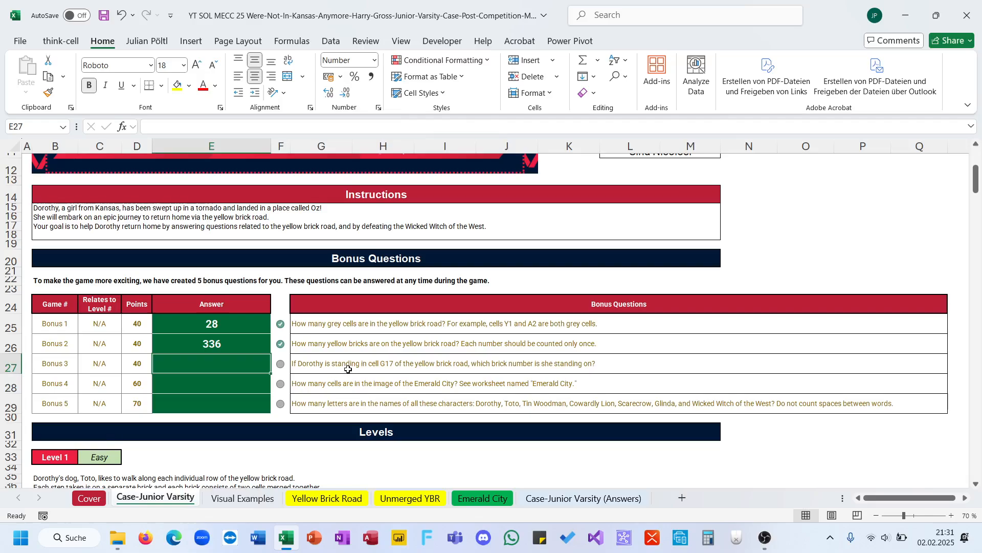
Look up the brick in cell G17 of the Yellow Brick Road sheet and enter 256 as the Bonus 3 answer in E27
{"action": "left_click", "coordinate": [346, 499]}
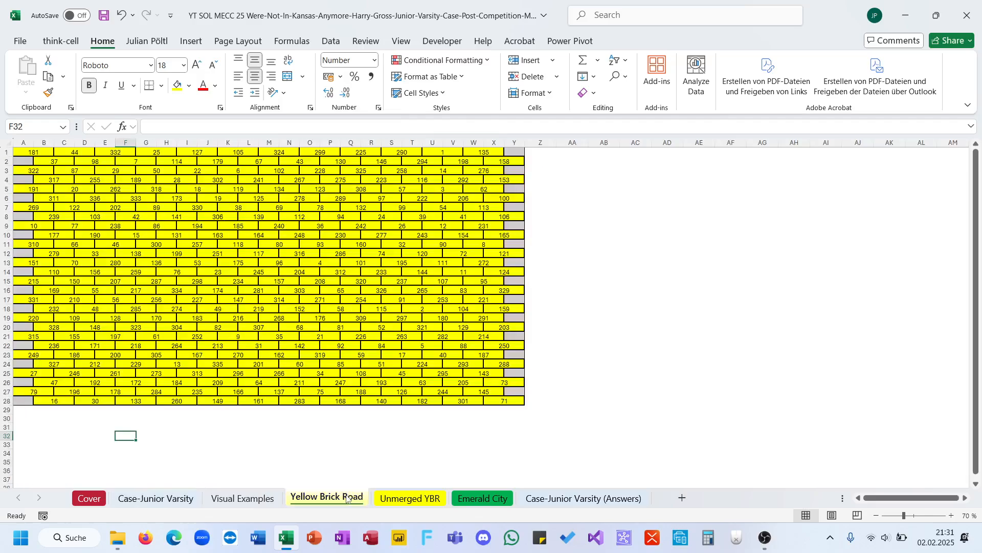
{"action": "left_click", "coordinate": [37, 128]}
{"action": "type", "text": "G1"}
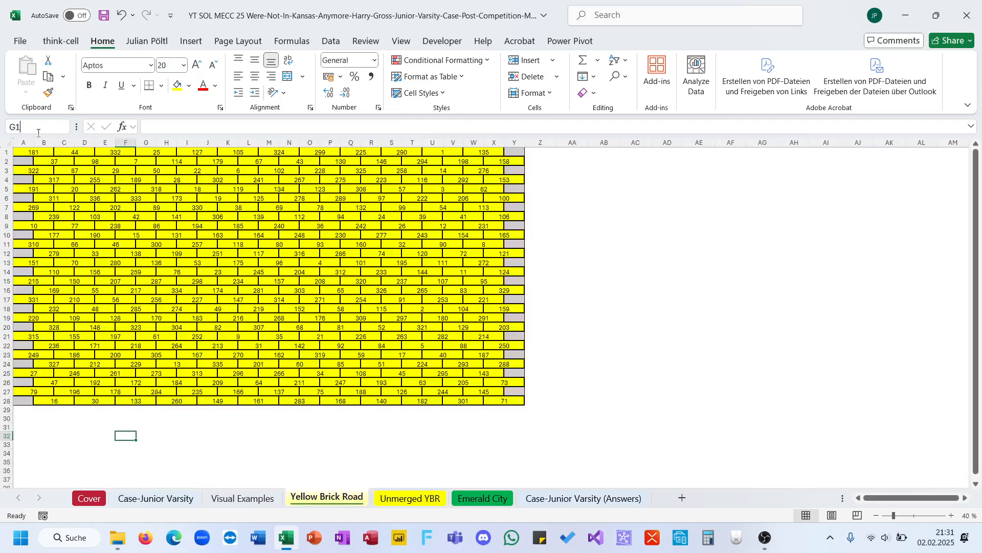
{"action": "type", "text": "7"}
{"action": "key", "text": "Escape"}
{"action": "key", "text": "ctrl+g"}
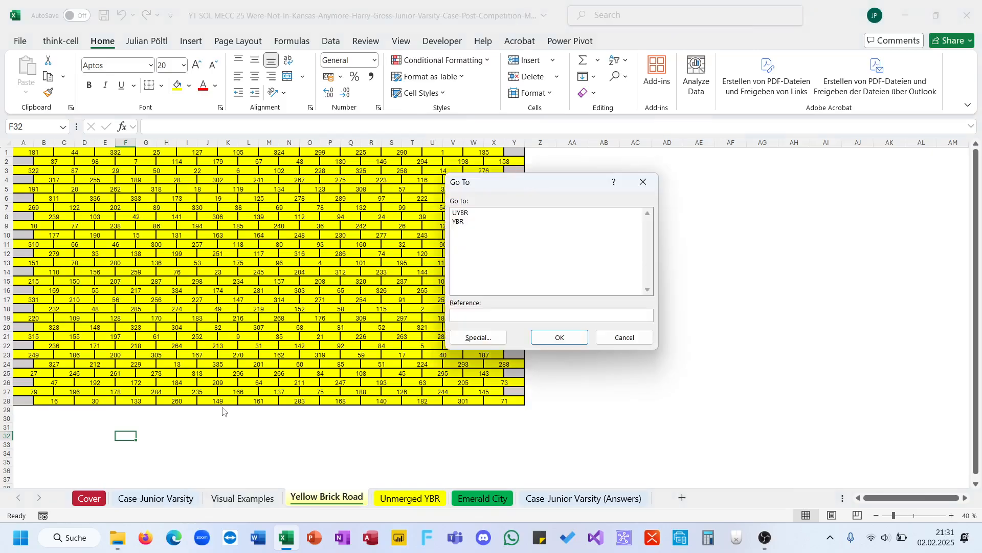
{"action": "key", "text": "Return"}
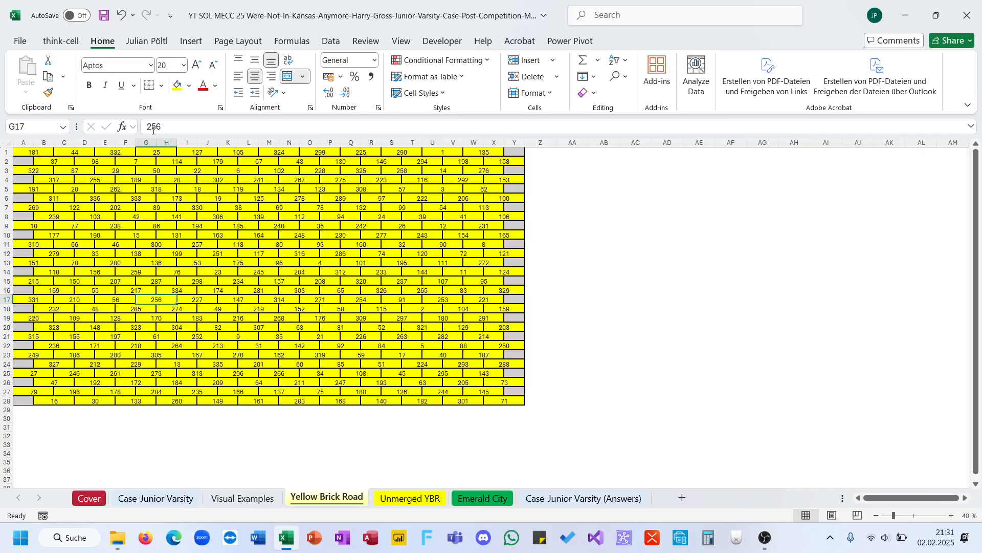
{"action": "left_click", "coordinate": [156, 497]}
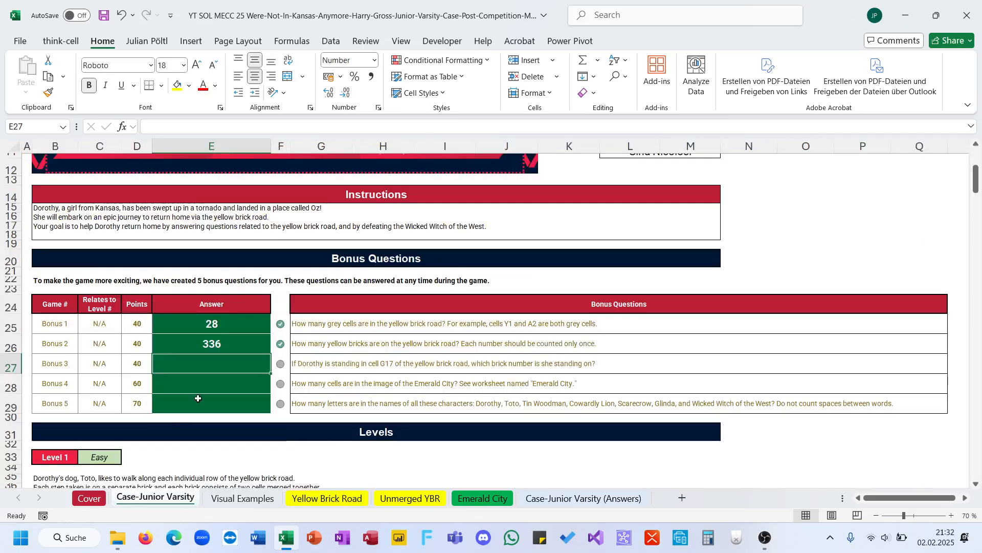
{"action": "type", "text": "256"}
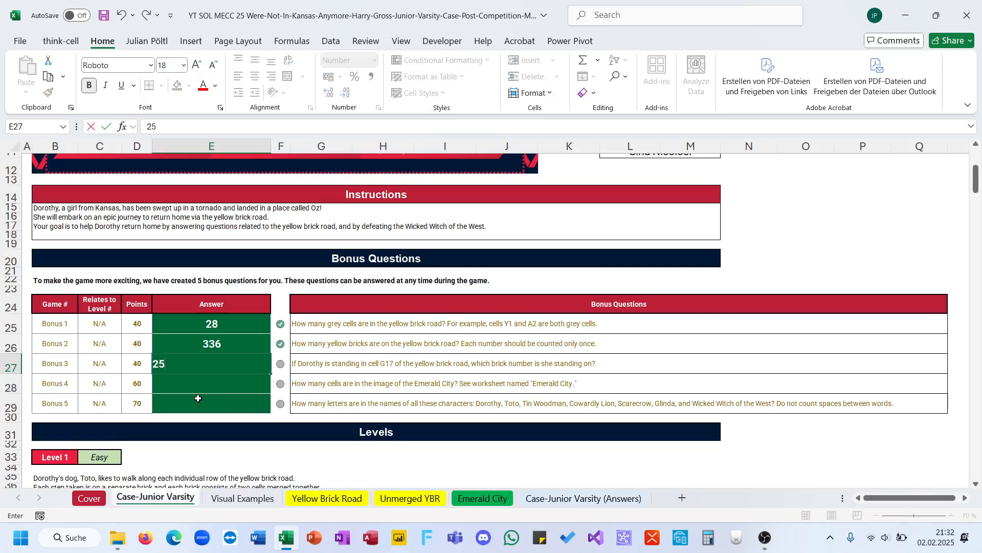
{"action": "key", "text": "Return"}
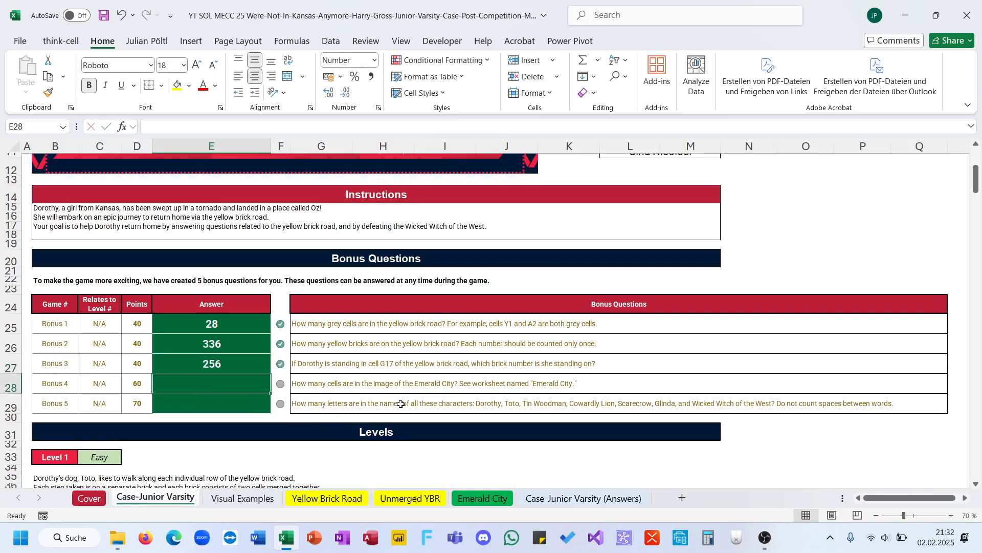
Select the cells of the Emerald City image from its lower corner to measure its rows and columns
{"action": "left_click", "coordinate": [431, 466]}
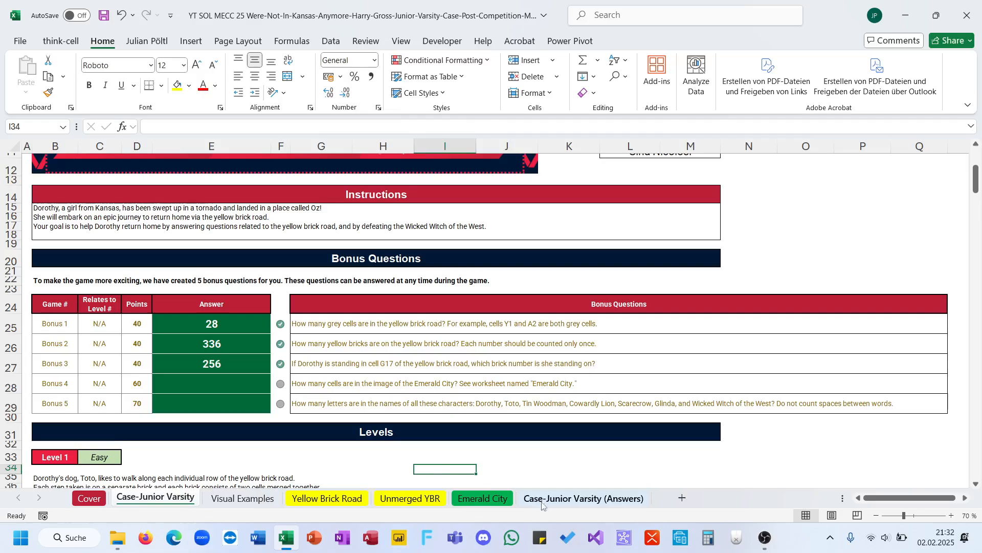
{"action": "left_click", "coordinate": [482, 498]}
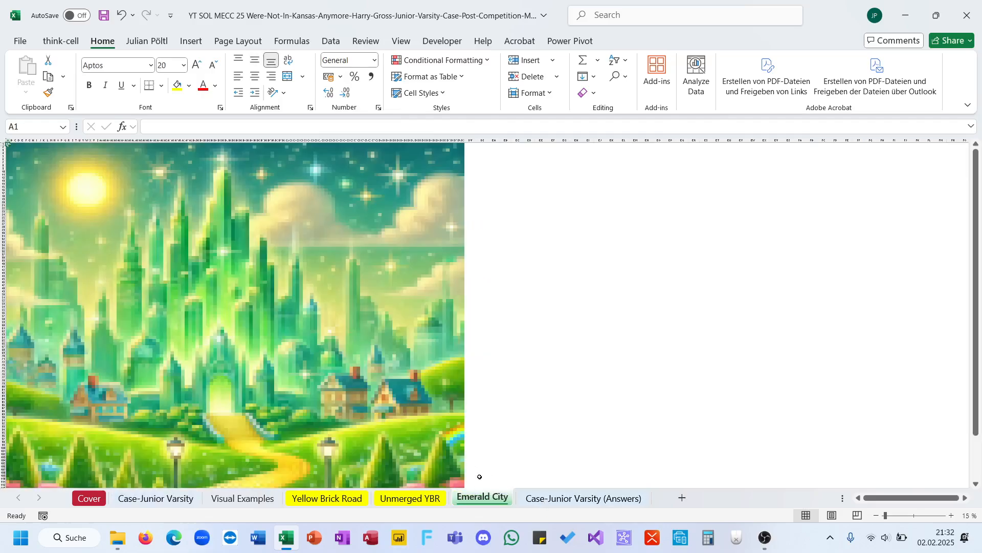
{"action": "scroll", "coordinate": [480, 476], "scroll_direction": "down", "scroll_amount": 5}
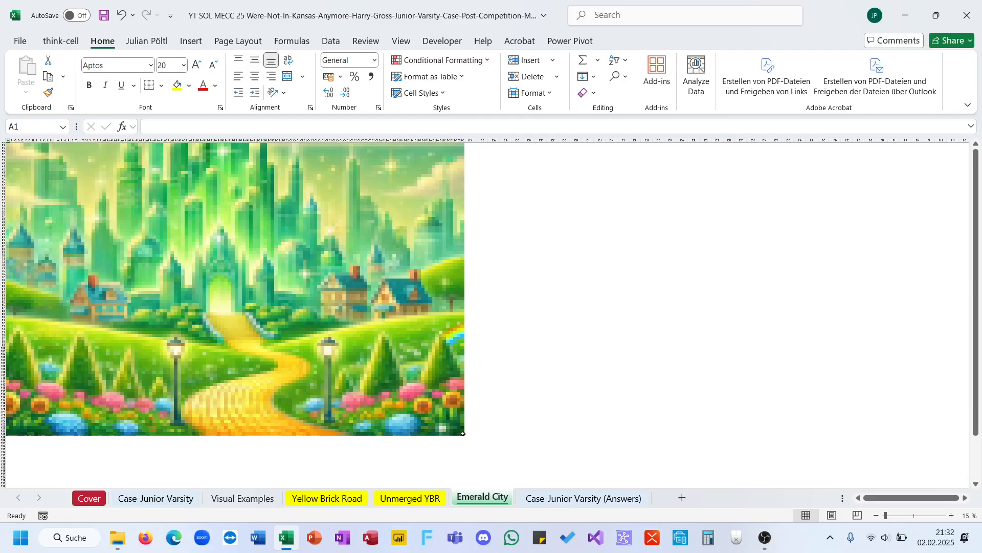
{"action": "left_click_drag", "start_coordinate": [464, 433], "coordinate": [189, 228]}
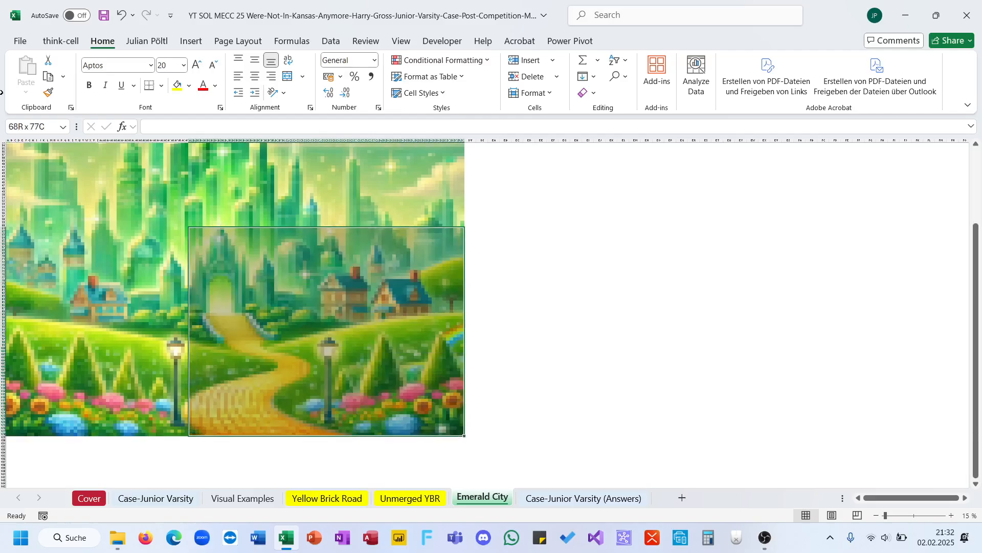
{"action": "left_click_drag", "start_coordinate": [21, 117], "coordinate": [1, 116]}
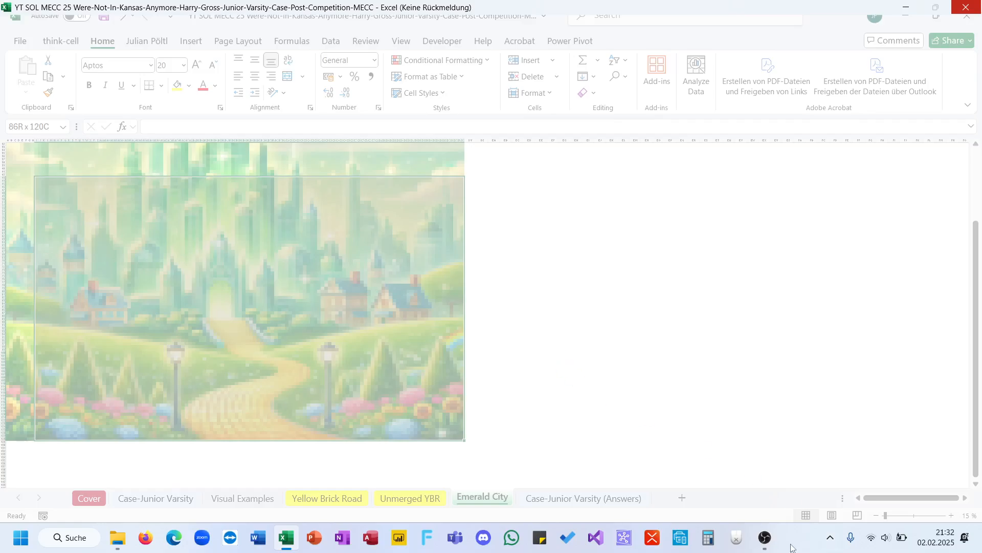
{"action": "left_click", "coordinate": [766, 537]}
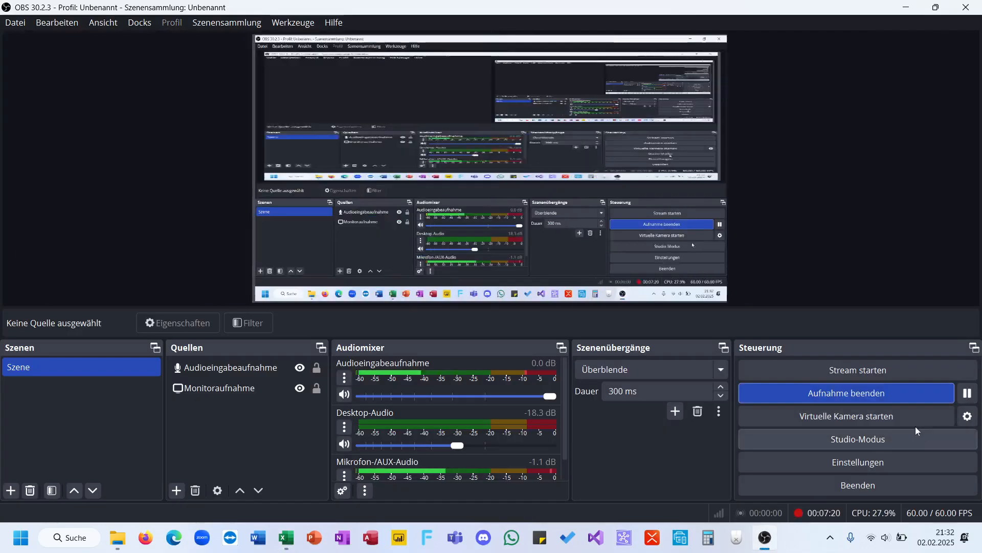
{"action": "left_click", "coordinate": [906, 7]}
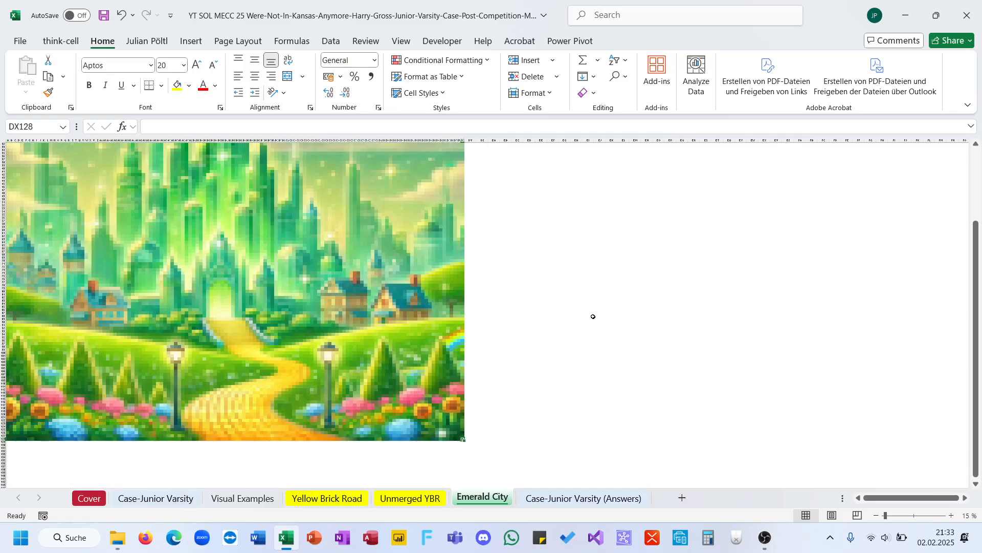
Select cell DX1 in the Emerald City image's last column and check how far that column extends
{"action": "scroll", "coordinate": [476, 439], "scroll_direction": "up", "scroll_amount": 10}
{"action": "left_click", "coordinate": [469, 438]}
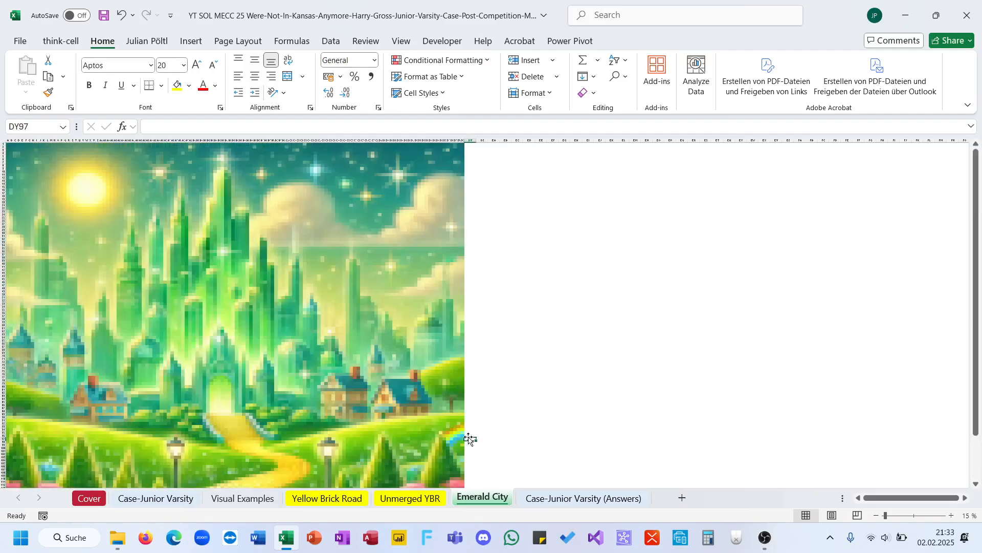
{"action": "left_click", "coordinate": [463, 145]}
{"action": "left_click_drag", "start_coordinate": [463, 145], "coordinate": [463, 145]}
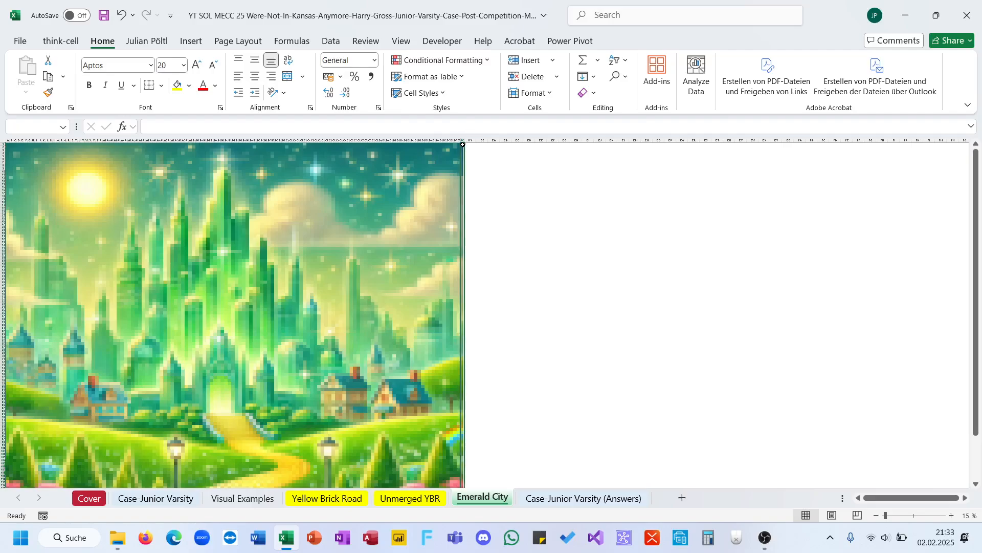
{"action": "key", "text": "ctrl+Down"}
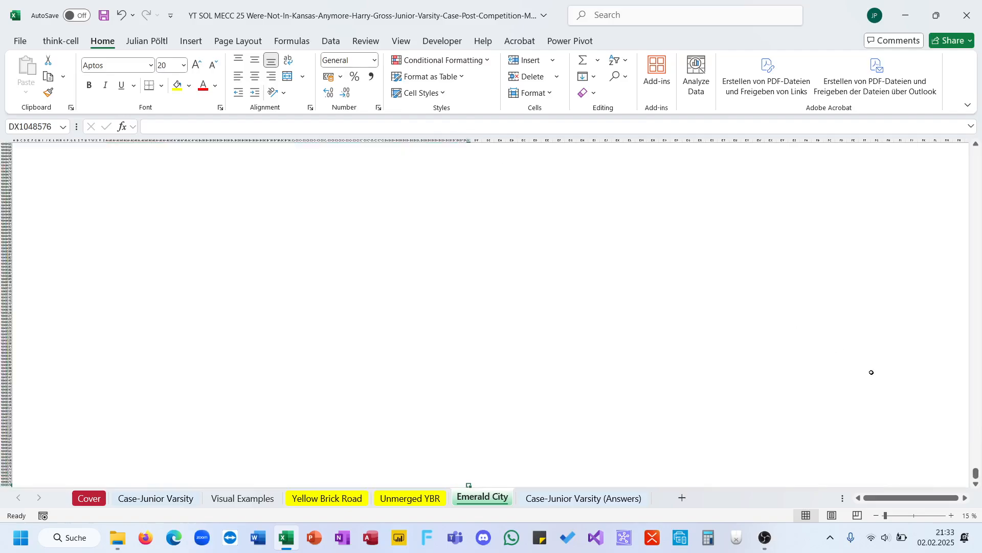
{"action": "key", "text": "ctrl+Up"}
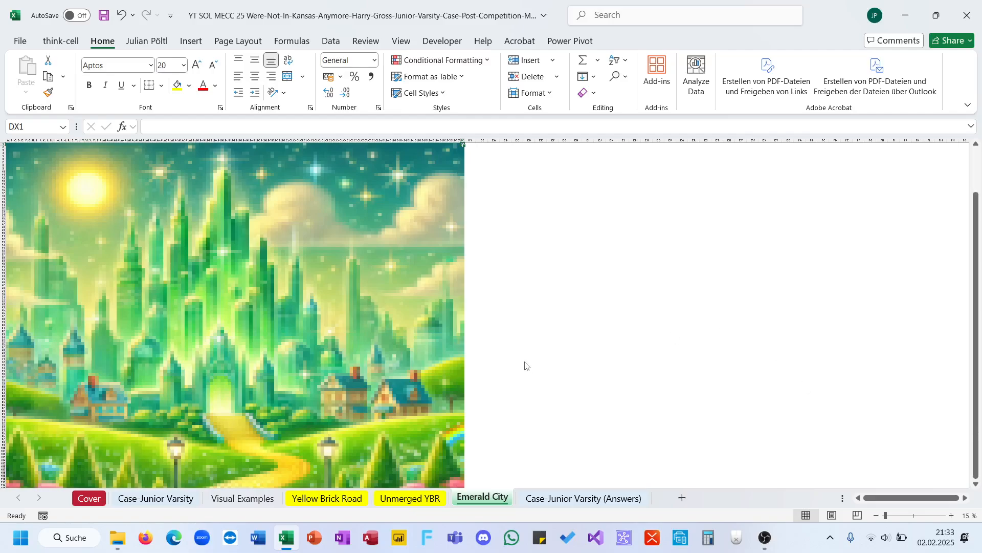
Locate the Emerald City image's last cell and select its last column up to row 1 to measure the height
{"action": "scroll", "coordinate": [563, 400], "scroll_direction": "down", "scroll_amount": 10}
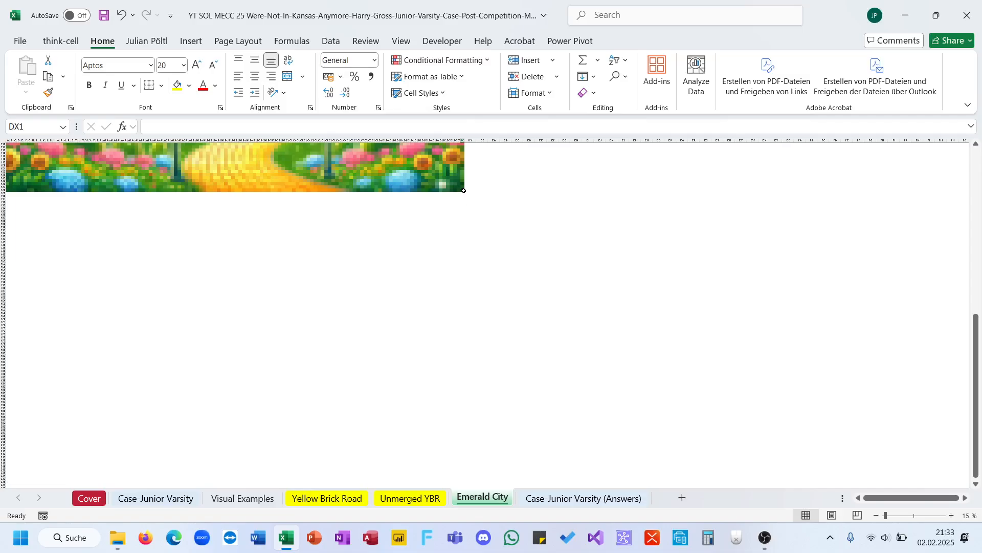
{"action": "scroll", "coordinate": [496, 237], "scroll_direction": "down", "scroll_amount": 2}
{"action": "left_click", "coordinate": [564, 396]}
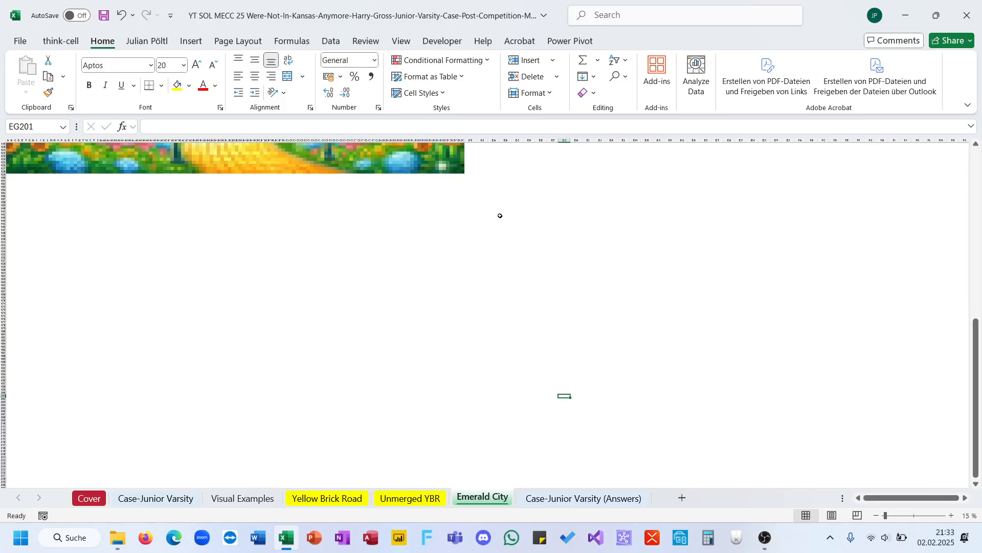
{"action": "key", "text": "ctrl+End"}
{"action": "key", "text": "Up"}
{"action": "key", "text": "Up"}
{"action": "key", "text": "Up"}
{"action": "key", "text": "Up"}
{"action": "key", "text": "Up"}
{"action": "key", "text": "Up"}
{"action": "key", "text": "Up"}
{"action": "key", "text": "Up"}
{"action": "key", "text": "Up"}
{"action": "key", "text": "Up"}
{"action": "key", "text": "Down"}
{"action": "key", "text": "Up"}
{"action": "key", "text": "Down"}
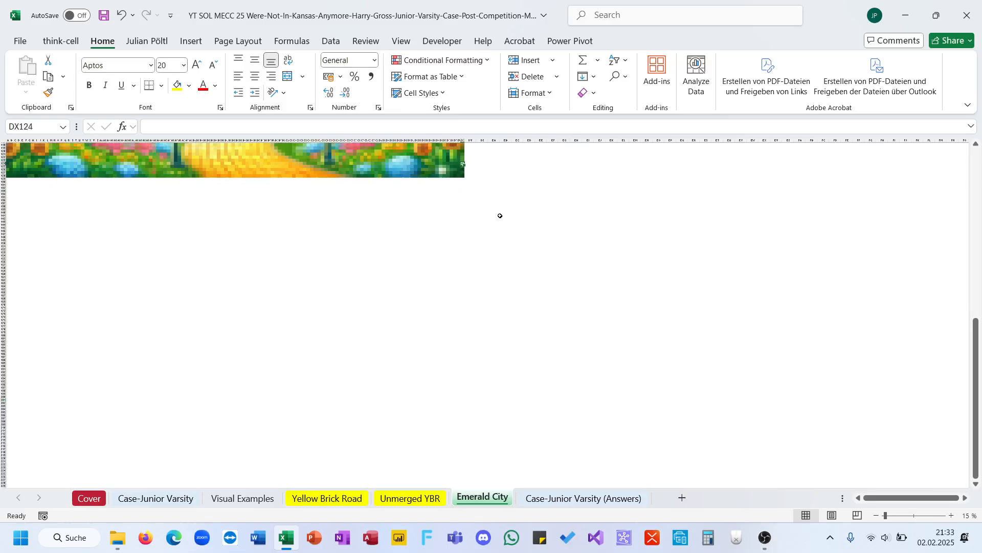
{"action": "key", "text": "Down"}
{"action": "key", "text": "Down"}
{"action": "key", "text": "ctrl+shift+Up"}
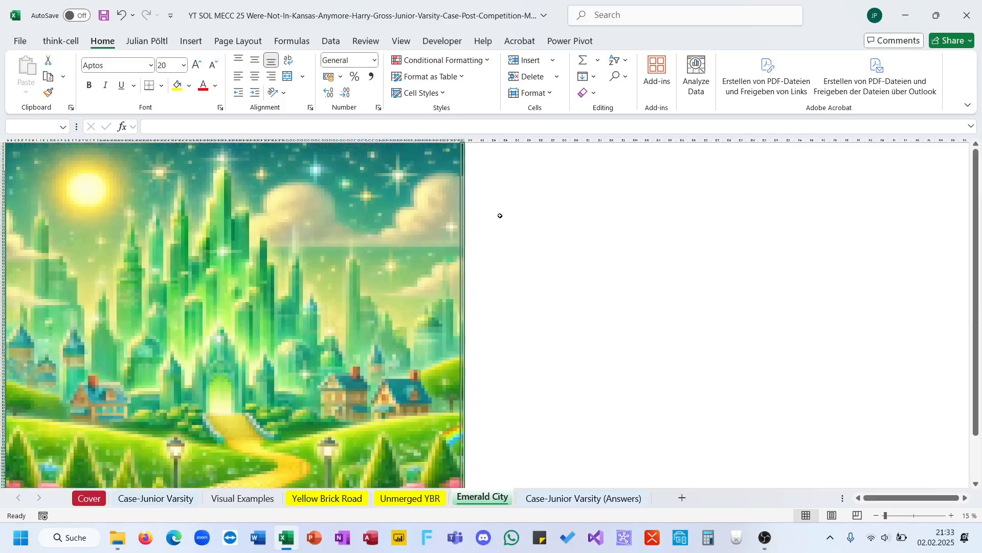
{"action": "left_click", "coordinate": [517, 239]}
Enter =128^2 as the Bonus 4 answer in E28 of the Case-Junior Varsity sheet
{"action": "left_click", "coordinate": [155, 498]}
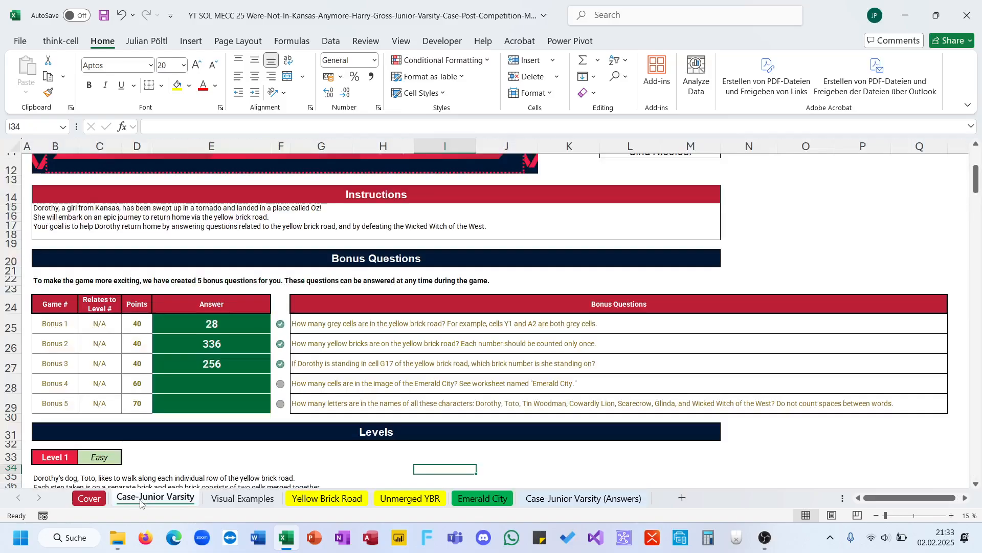
{"action": "left_click", "coordinate": [200, 389]}
{"action": "type", "text": "=128^1"}
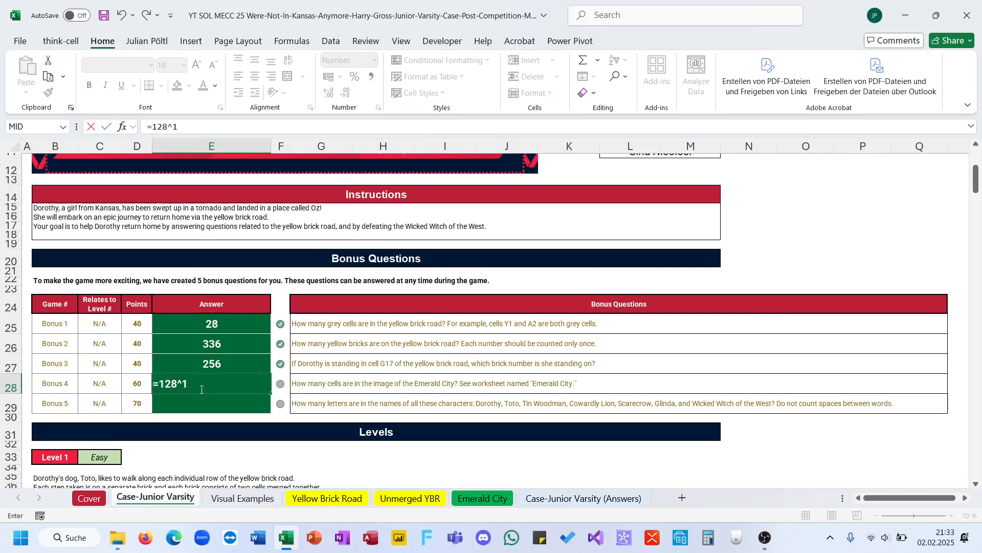
{"action": "type", "text": "^2"}
{"action": "key", "text": "Return"}
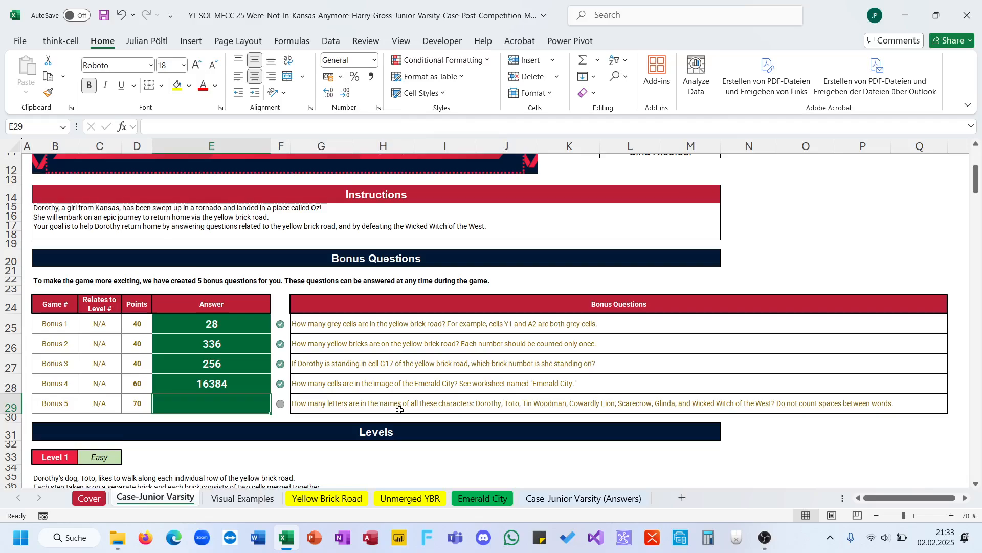
Copy the character list, from Dorothy through Wicked Witch of the West, out of the Bonus 5 question text in G29
{"action": "left_click", "coordinate": [327, 406]}
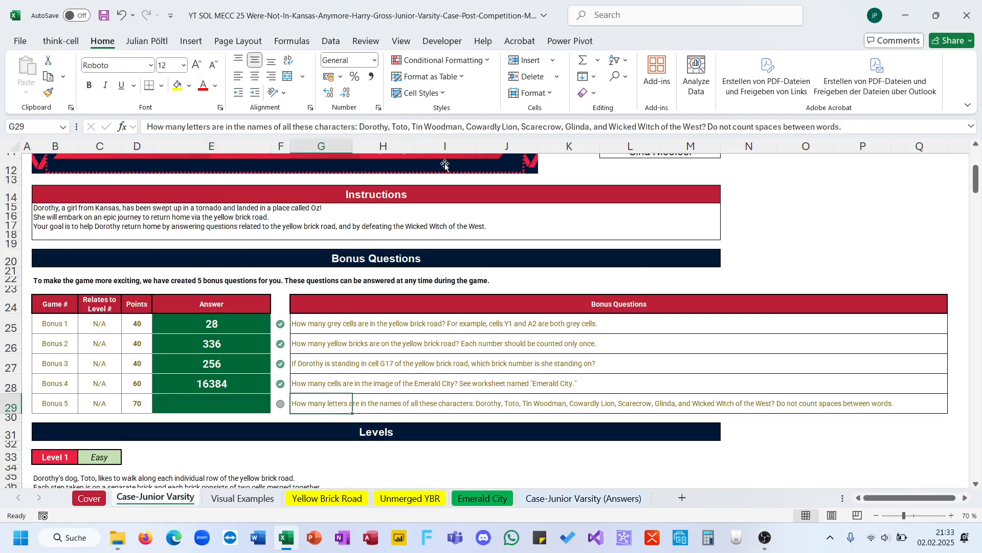
{"action": "left_click_drag", "start_coordinate": [360, 128], "coordinate": [703, 132]}
{"action": "key", "text": "ctrl+c"}
{"action": "key", "text": "Escape"}
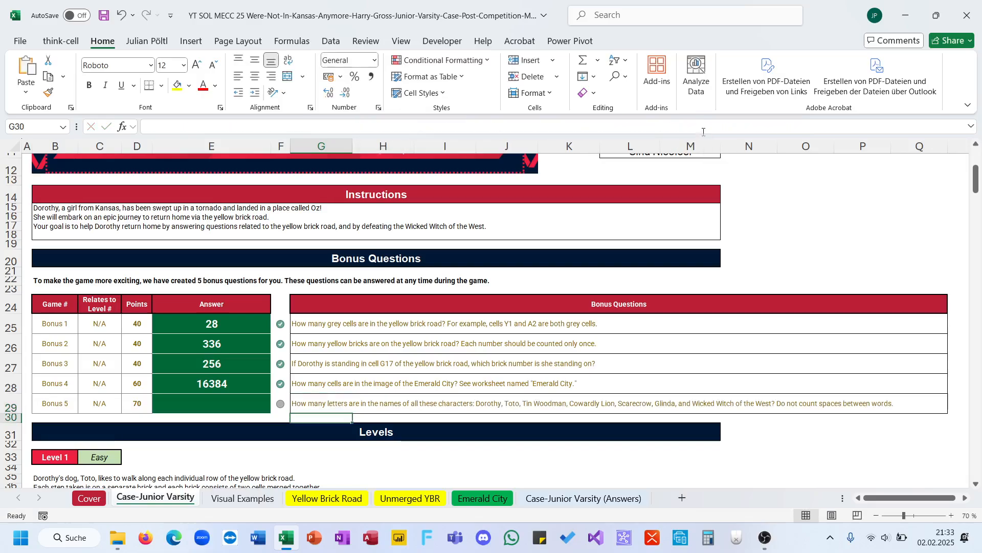
Begin the Bonus 5 formula in E29 with =LEN(SUBSTITUTE(SUBSTITUTE( followed by the copied character list in quotation marks
{"action": "key", "text": "Left"}
{"action": "key", "text": "Left"}
{"action": "type", "text": "=L"}
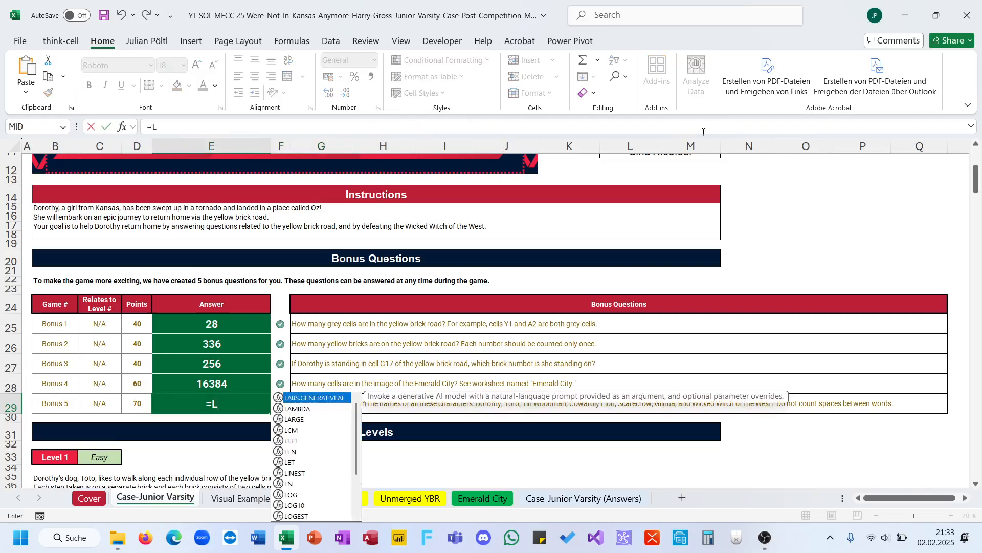
{"action": "type", "text": "en(SUBSTITUTE(SUBSTITUTE("}
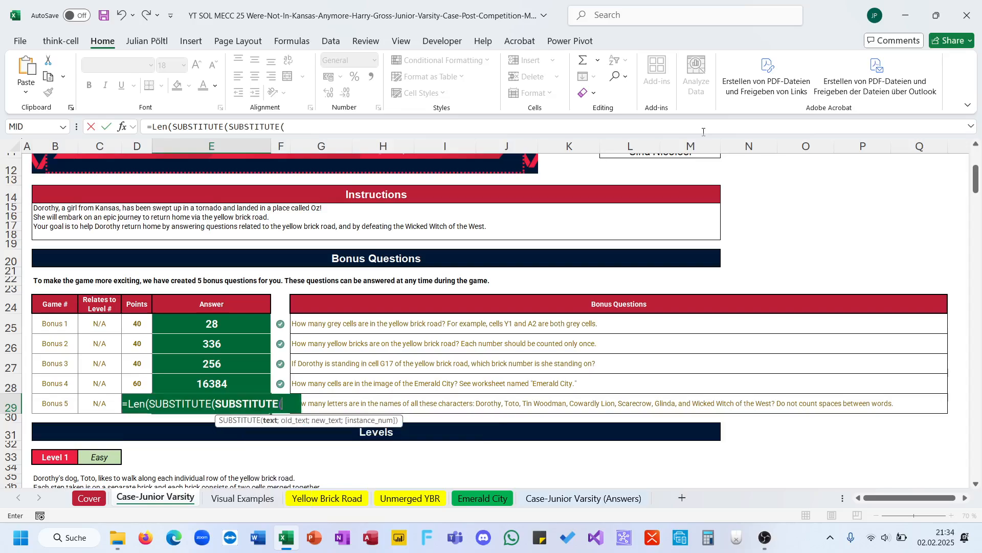
{"action": "type", "text": "\""}
{"action": "key", "text": "ctrl+v"}
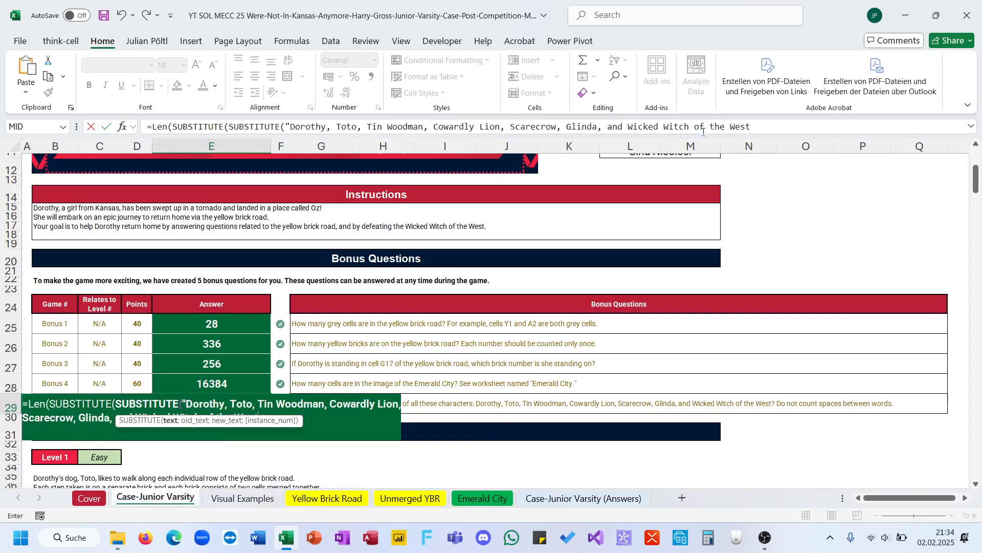
{"action": "type", "text": "\""}
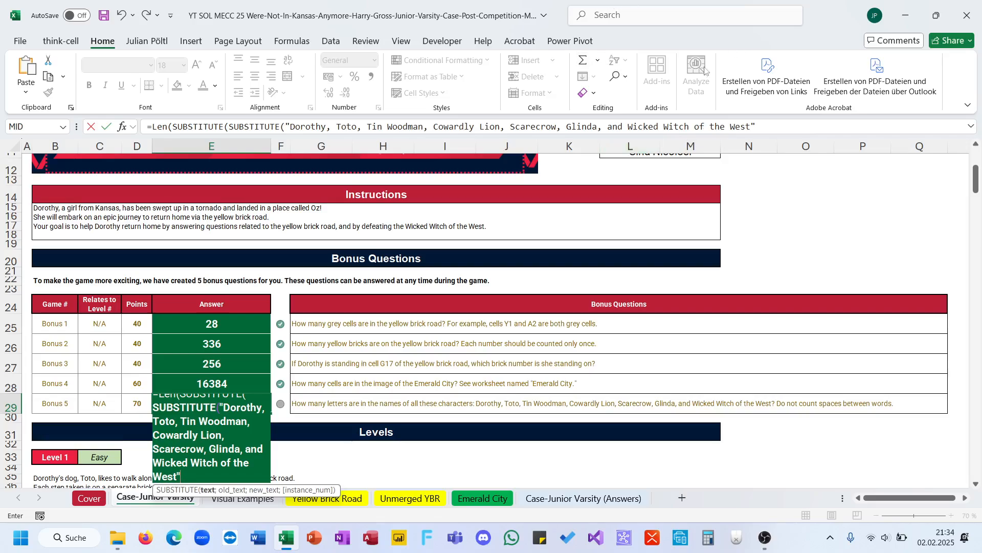
Remove "and" before Wicked Witch of the West and complete the E29 formula so the nested SUBSTITUTEs replace "," and " " with ""
{"action": "double_click", "coordinate": [614, 127]}
{"action": "key", "text": "BackSpace"}
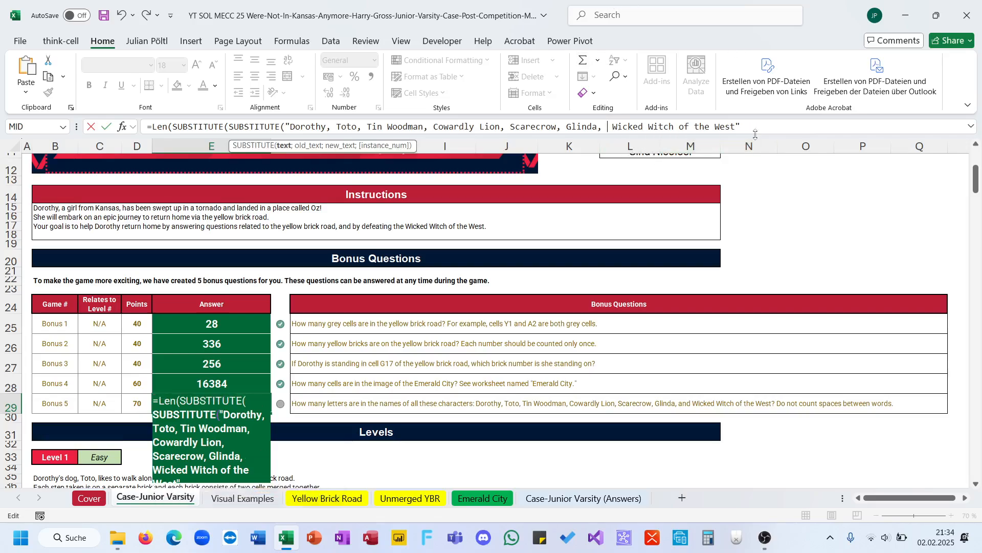
{"action": "type", "text": ","}
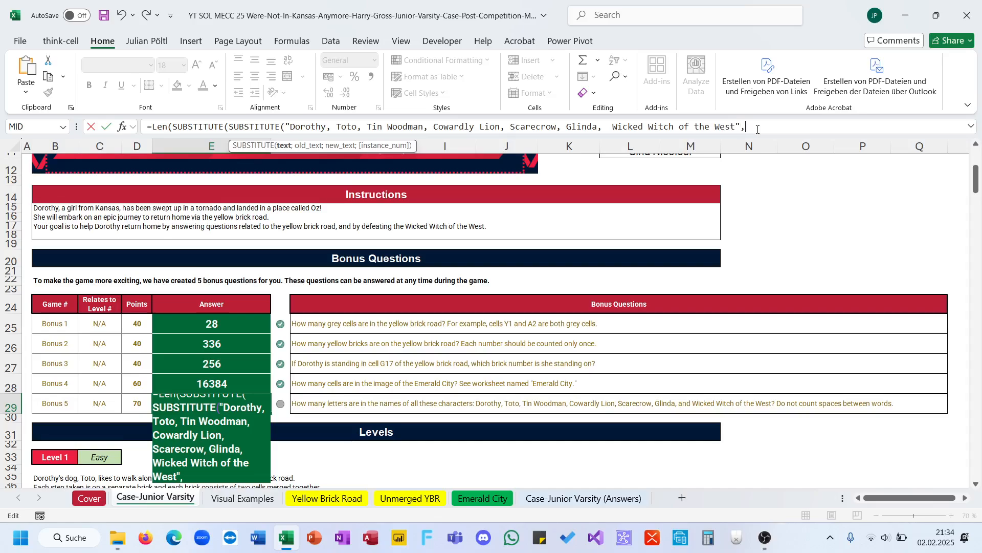
{"action": "type", "text": "\",\";\""}
{"action": "key", "text": "BackSpace"}
{"action": "key", "text": "BackSpace"}
{"action": "key", "text": "BackSpace"}
{"action": "type", "text": ";\",\";\"\");"}
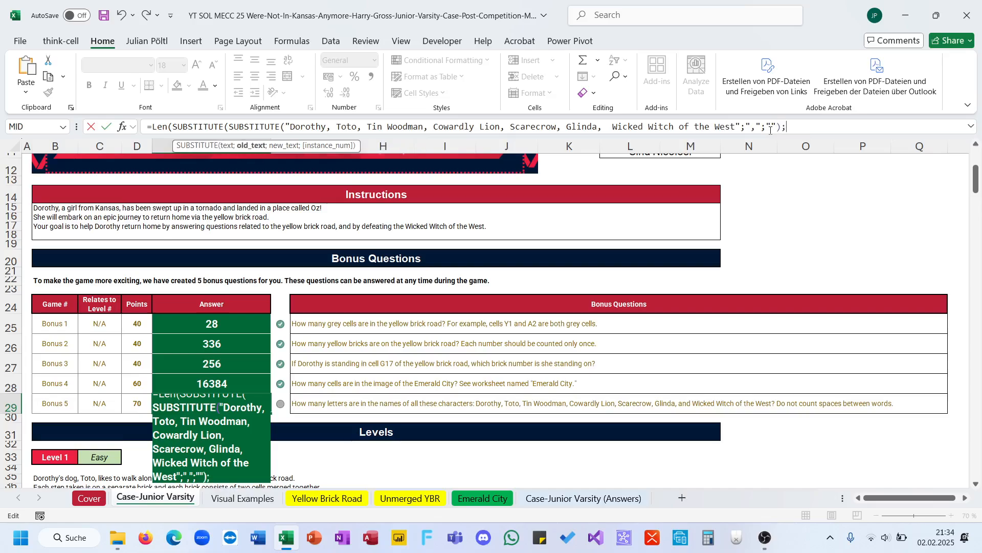
{"action": "type", "text": "\" \";\"\"))"}
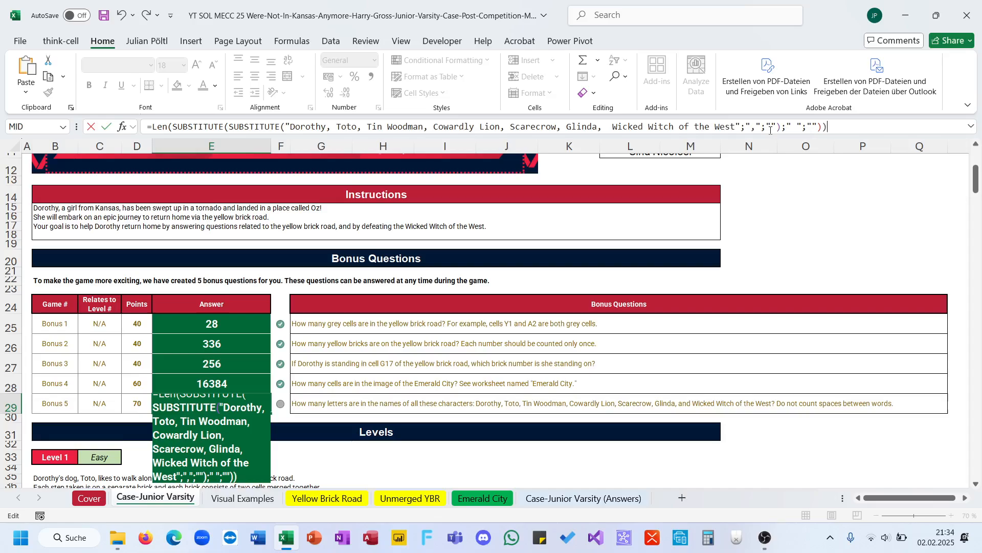
{"action": "key", "text": "ctrl+Return"}
Review the level and bonus answers, and check the word "and" in the Bonus 5 question text in G29
{"action": "scroll", "coordinate": [669, 363], "scroll_direction": "down", "scroll_amount": 20}
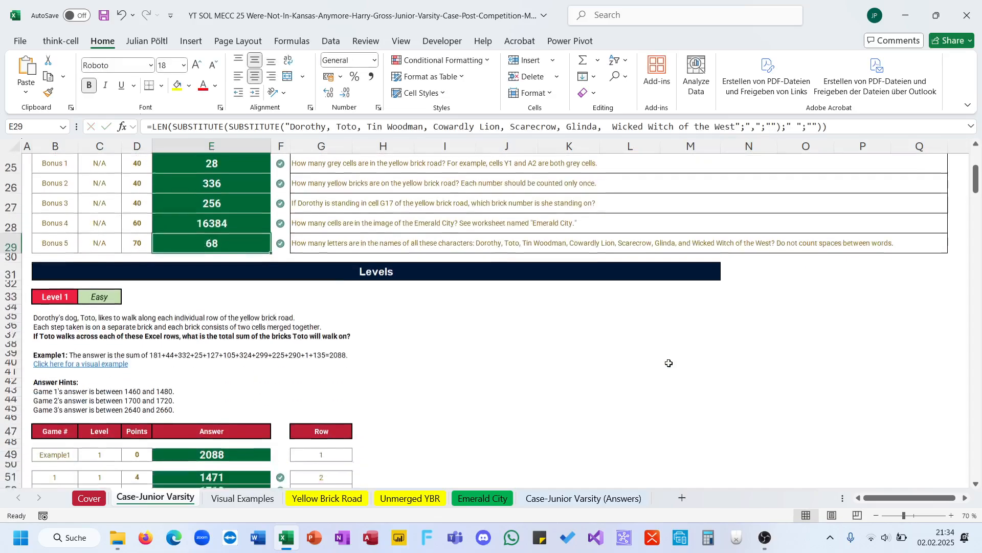
{"action": "scroll", "coordinate": [670, 363], "scroll_direction": "down", "scroll_amount": 12}
{"action": "scroll", "coordinate": [669, 363], "scroll_direction": "up", "scroll_amount": 20}
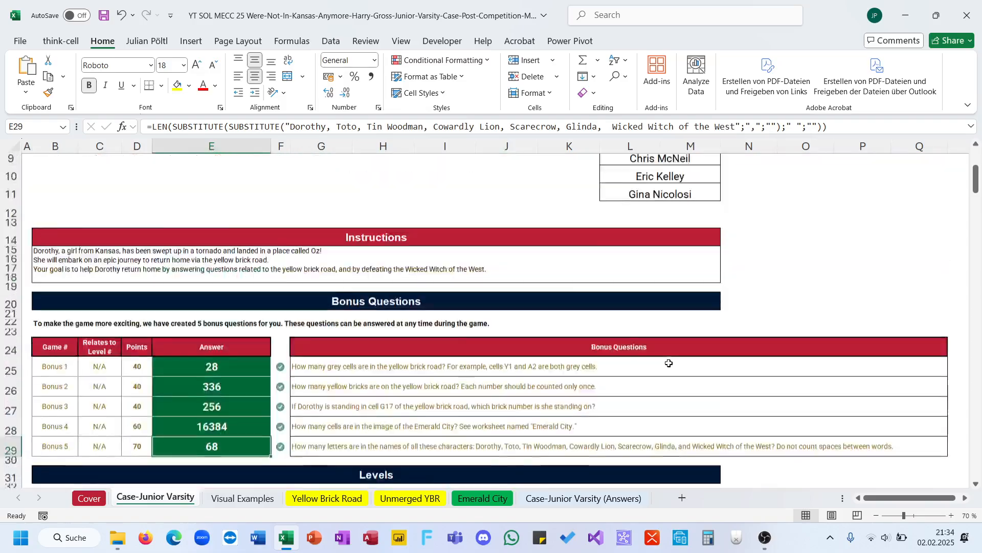
{"action": "scroll", "coordinate": [750, 384], "scroll_direction": "down", "scroll_amount": 3}
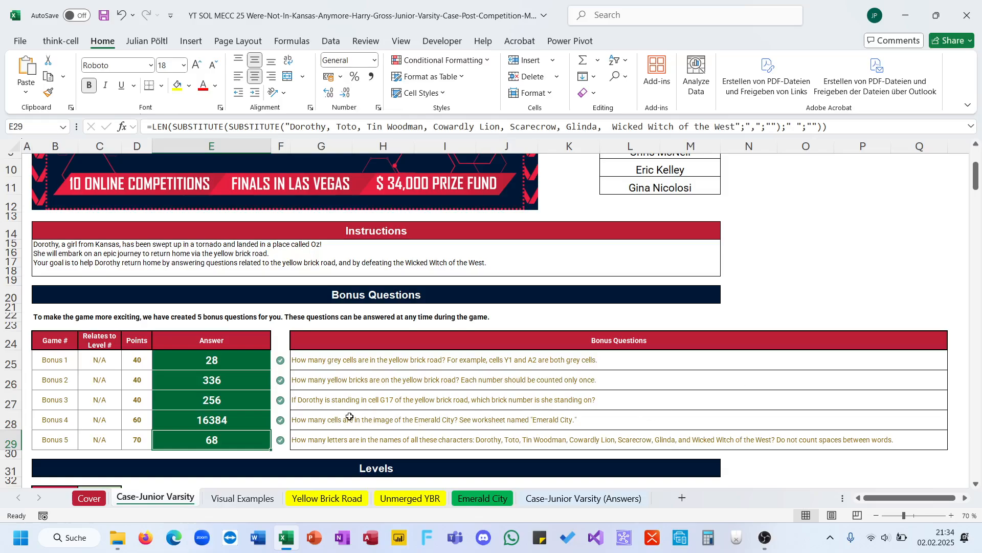
{"action": "left_click", "coordinate": [323, 442]}
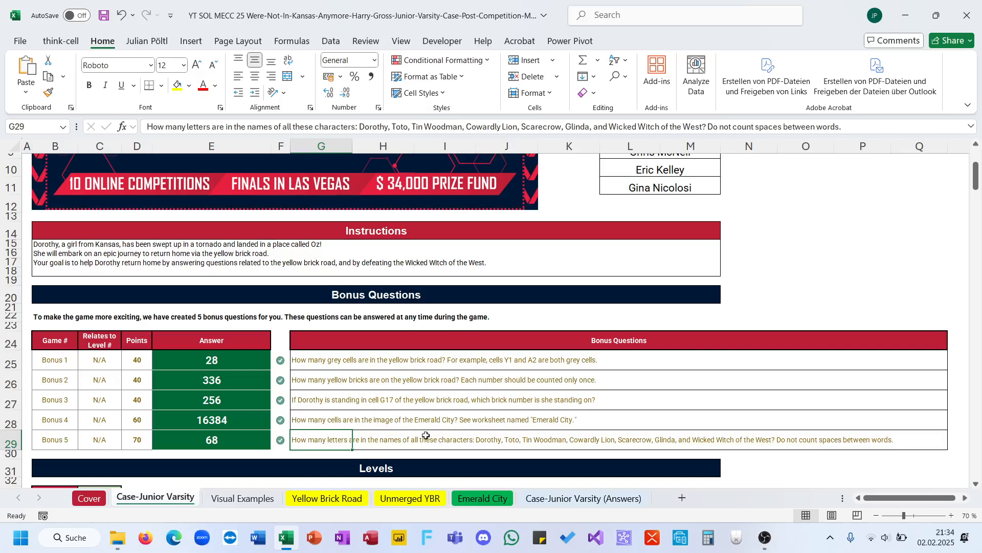
{"action": "double_click", "coordinate": [600, 126]}
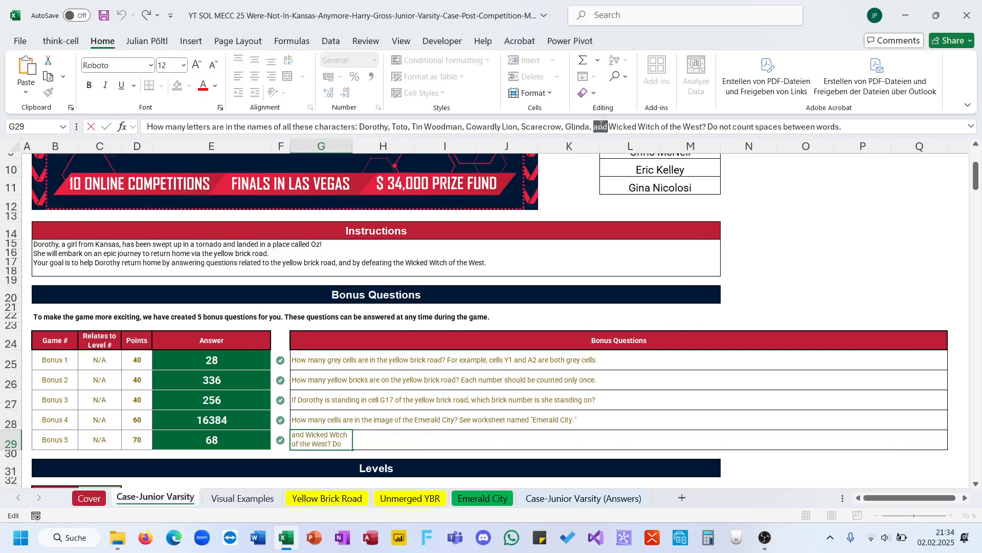
{"action": "key", "text": "Escape"}
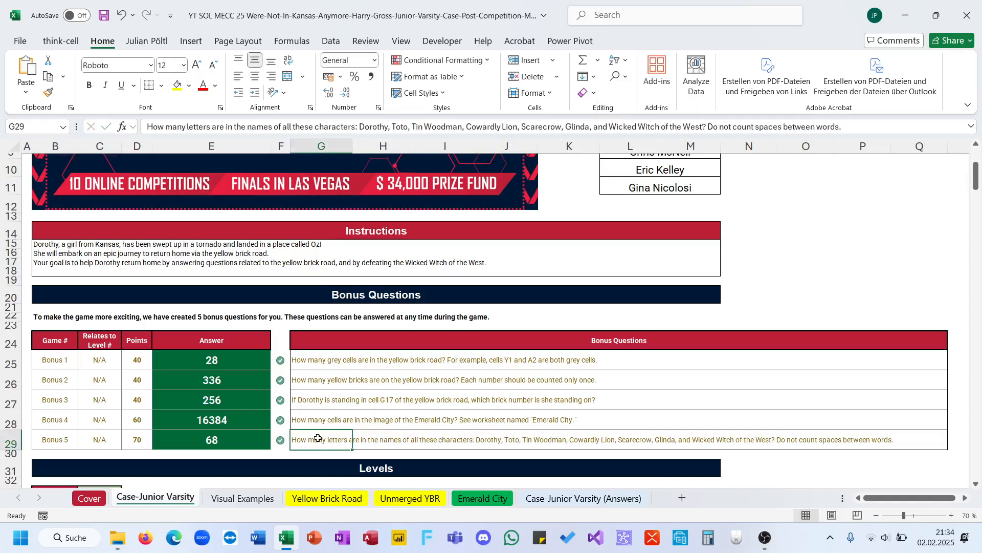
{"action": "scroll", "coordinate": [318, 438], "scroll_direction": "up", "scroll_amount": 3}
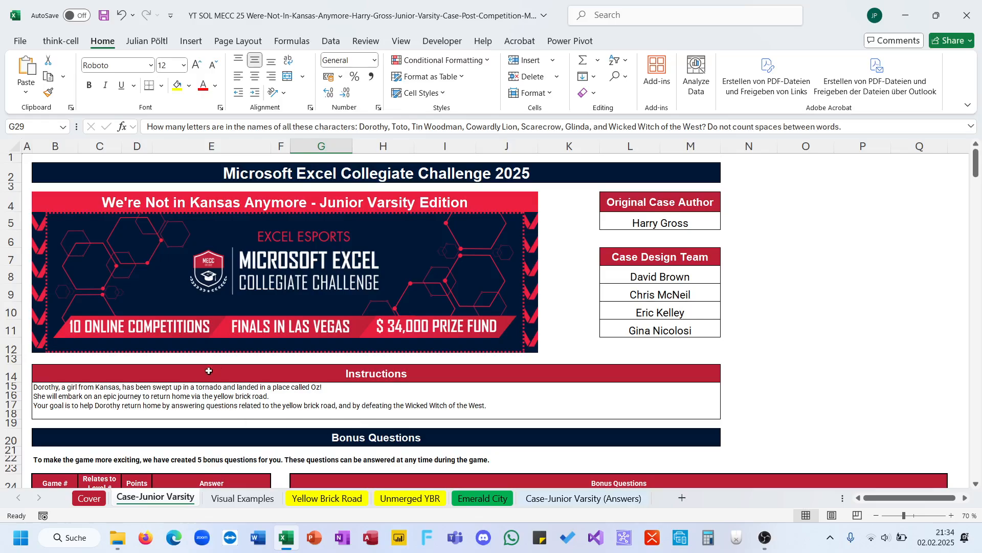
{"action": "left_click", "coordinate": [227, 360]}
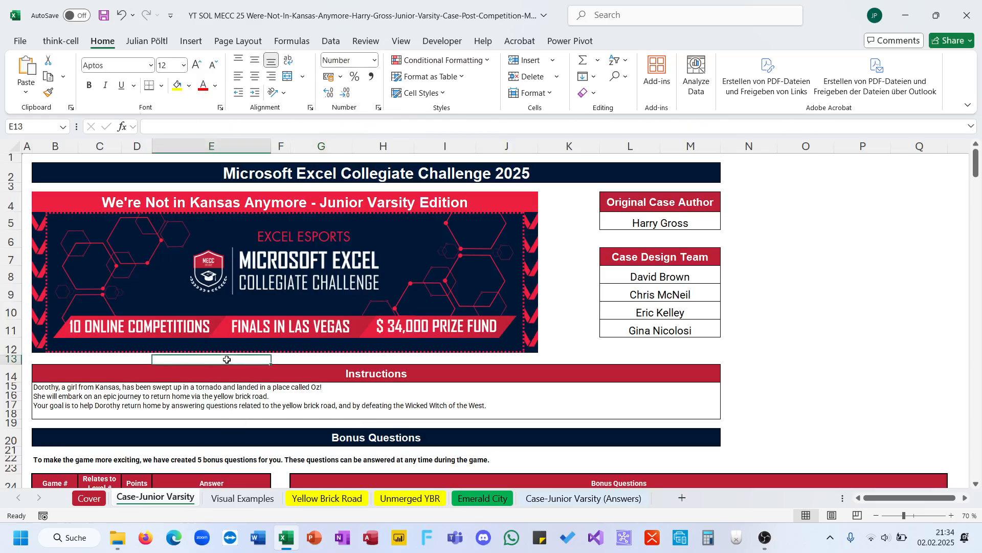
{"action": "left_click", "coordinate": [26, 362]}
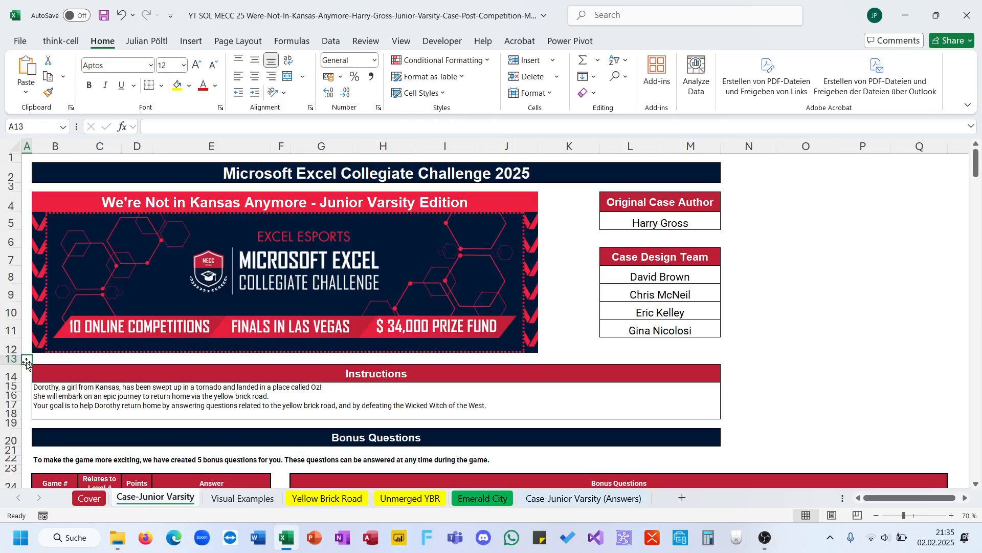
{"action": "left_click_drag", "start_coordinate": [26, 362], "coordinate": [53, 363]}
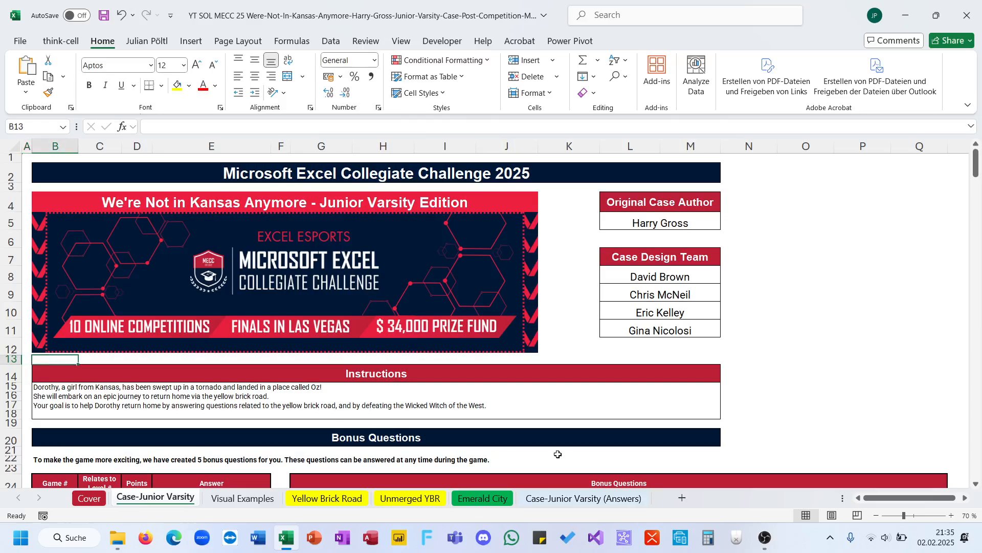
{"action": "left_click_drag", "start_coordinate": [672, 361], "coordinate": [27, 361]}
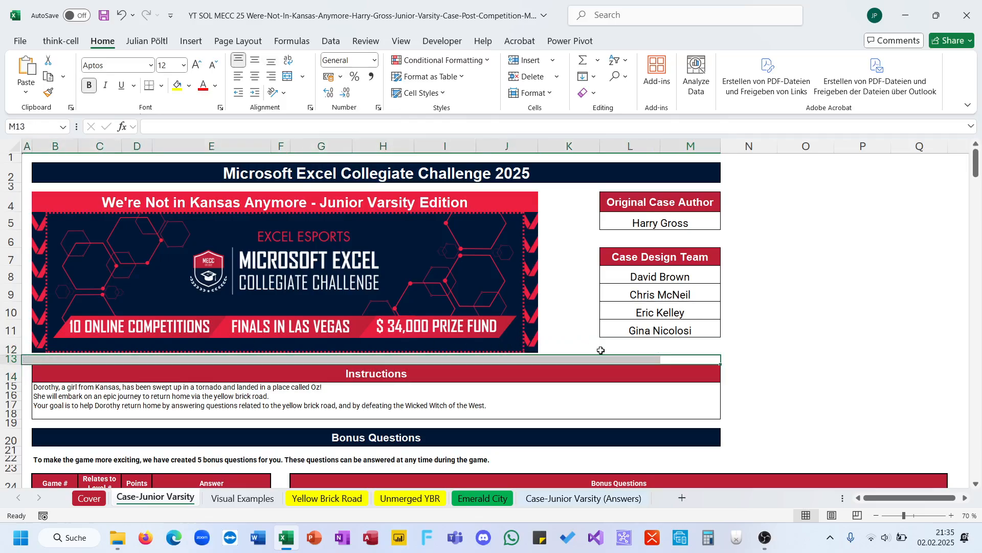
{"action": "left_click", "coordinate": [583, 345]}
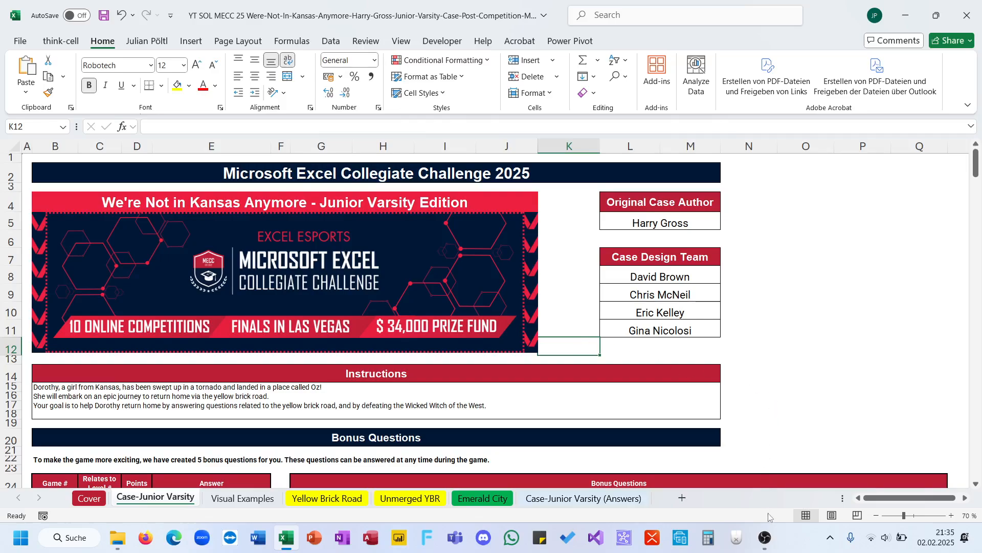
{"action": "left_click", "coordinate": [767, 529]}
{"action": "left_click", "coordinate": [871, 397]}
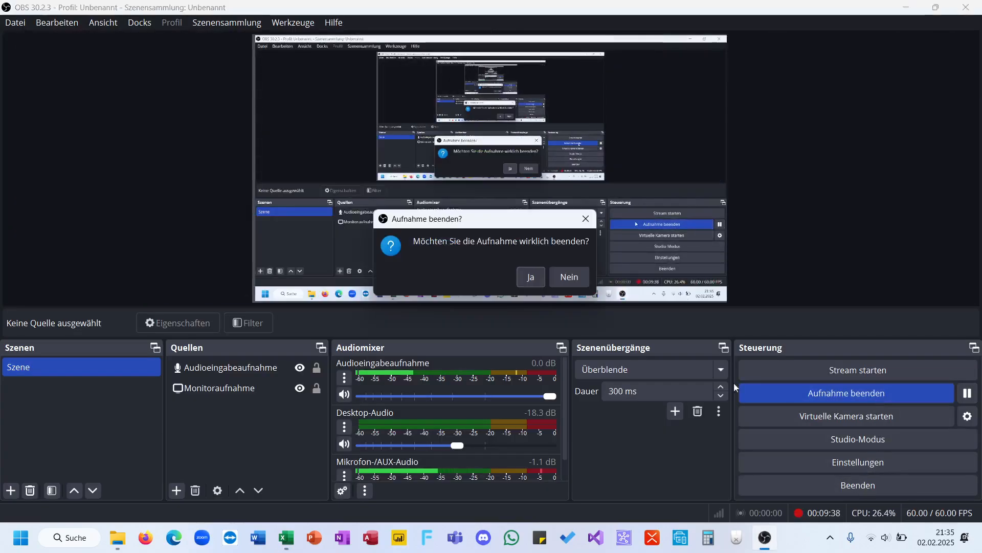